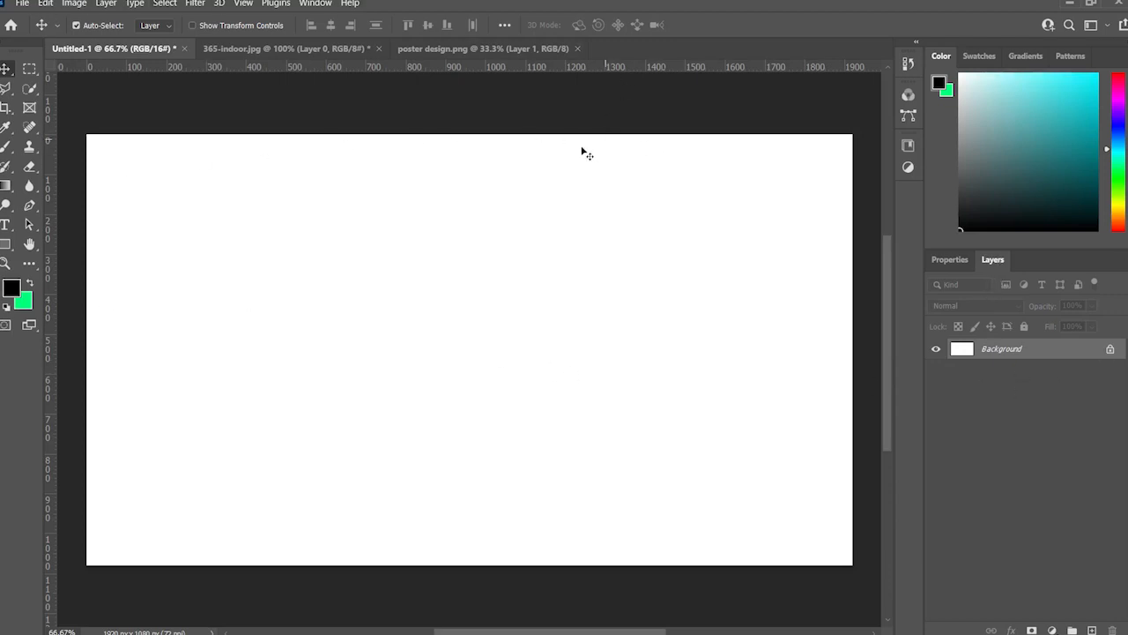
{"action": "left_click", "coordinate": [28, 4]}
{"action": "left_click", "coordinate": [29, 4]}
{"action": "left_click", "coordinate": [106, 3]}
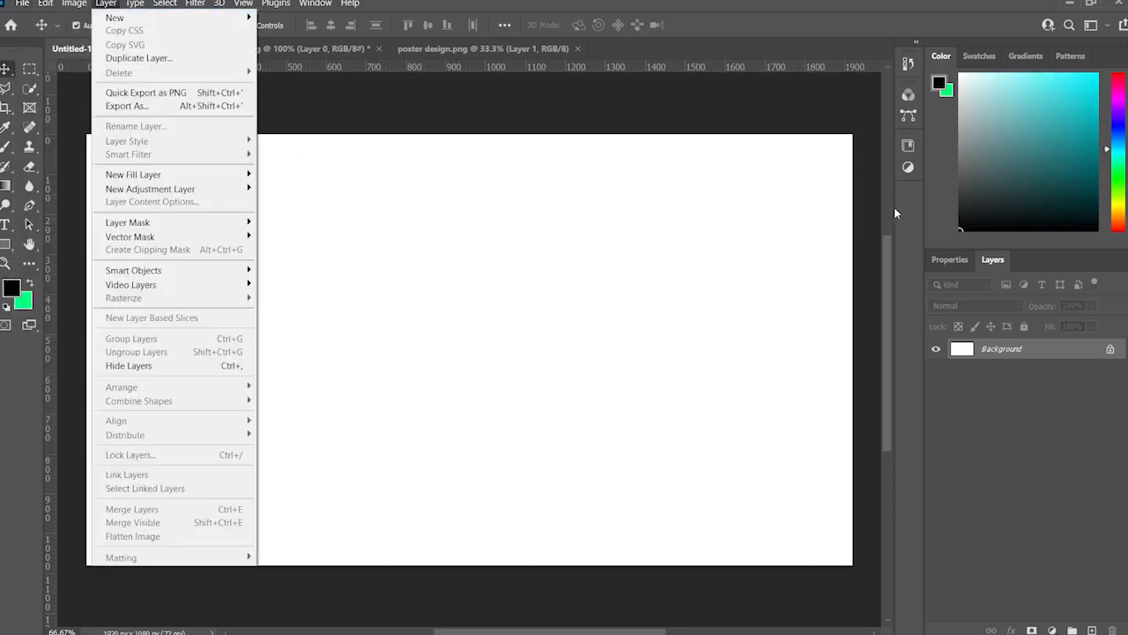
{"action": "left_click", "coordinate": [1026, 383]}
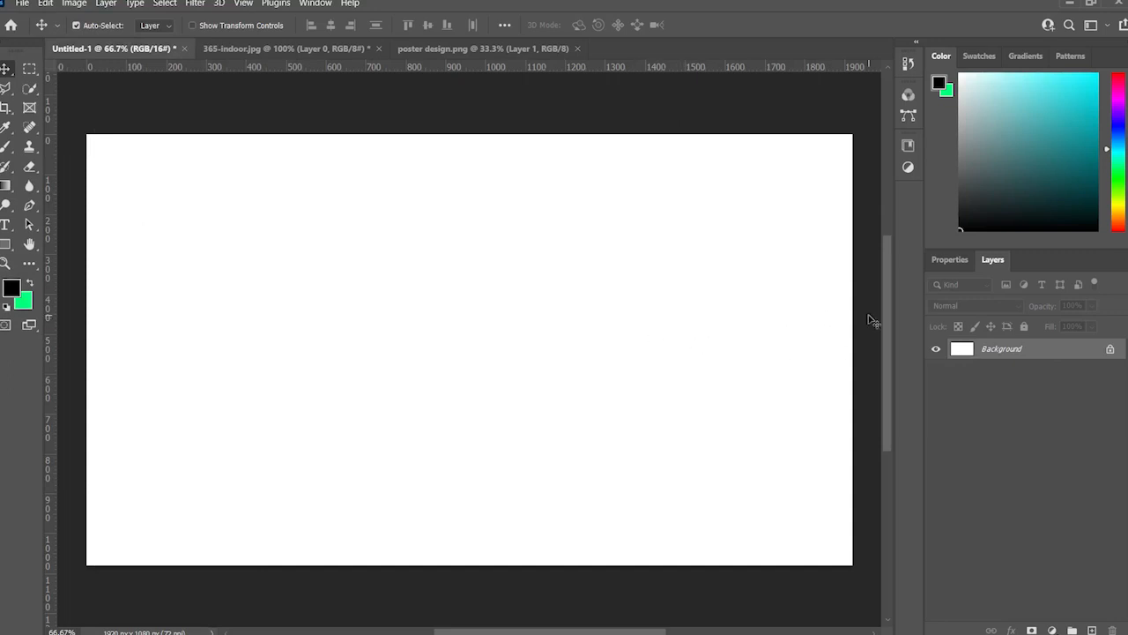
Draw a black 700 x 700 px square shape on the white canvas and show its layer in the layer list
{"action": "left_click", "coordinate": [5, 244]}
{"action": "left_click_drag", "start_coordinate": [305, 177], "coordinate": [662, 456]}
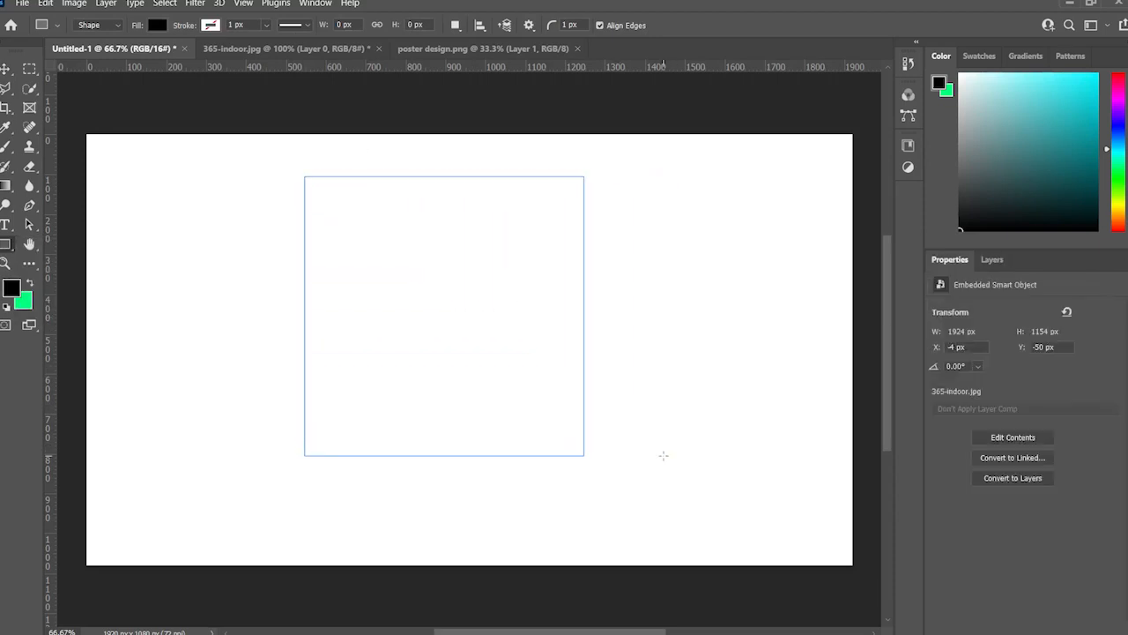
{"action": "left_click", "coordinate": [992, 261]}
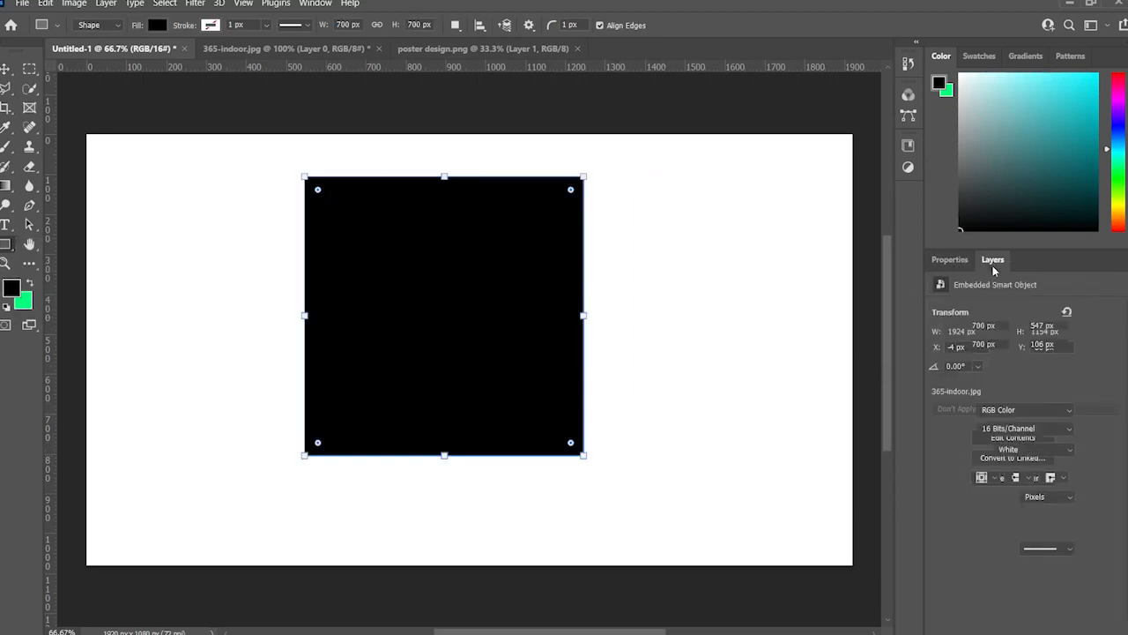
{"action": "left_click", "coordinate": [1013, 468]}
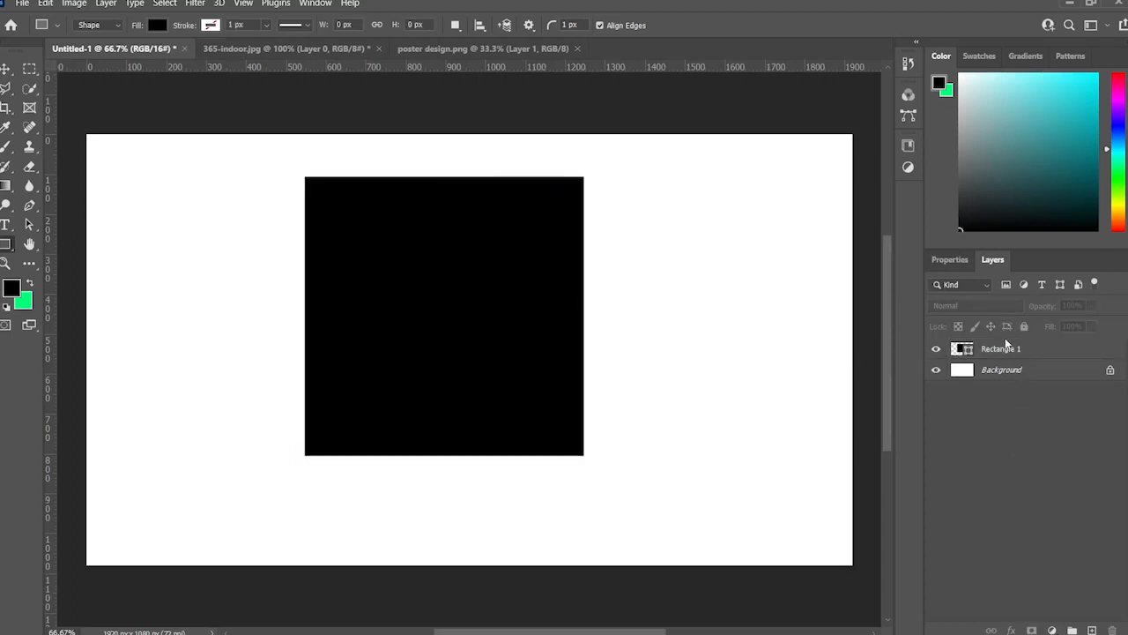
Delete the Rectangle 1 layer
{"action": "left_click", "coordinate": [6, 68]}
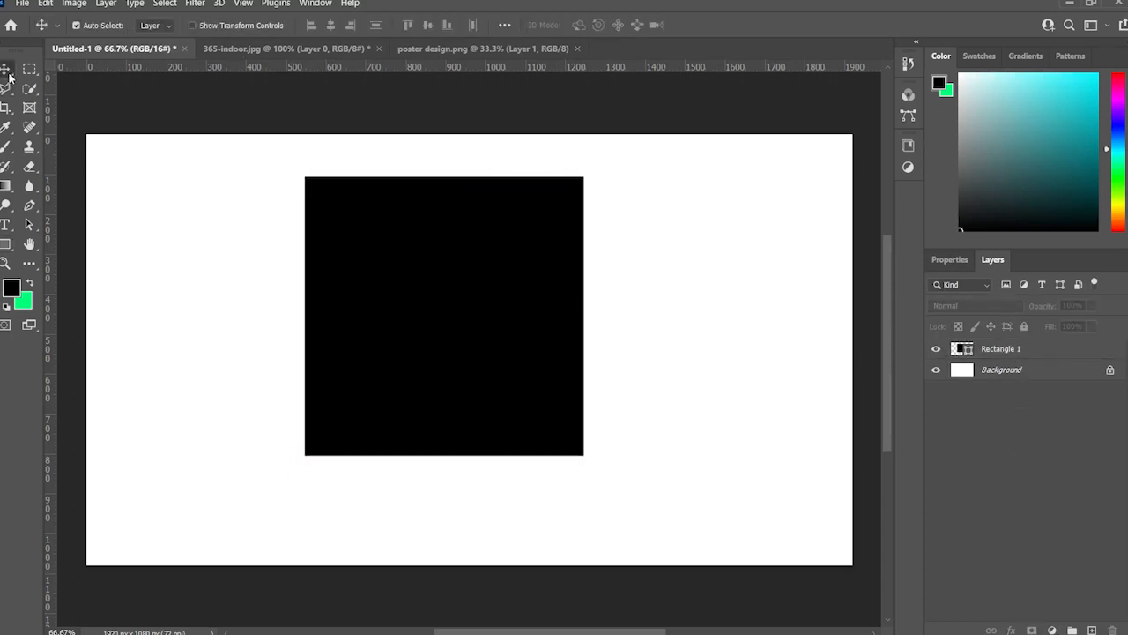
{"action": "left_click", "coordinate": [1006, 349]}
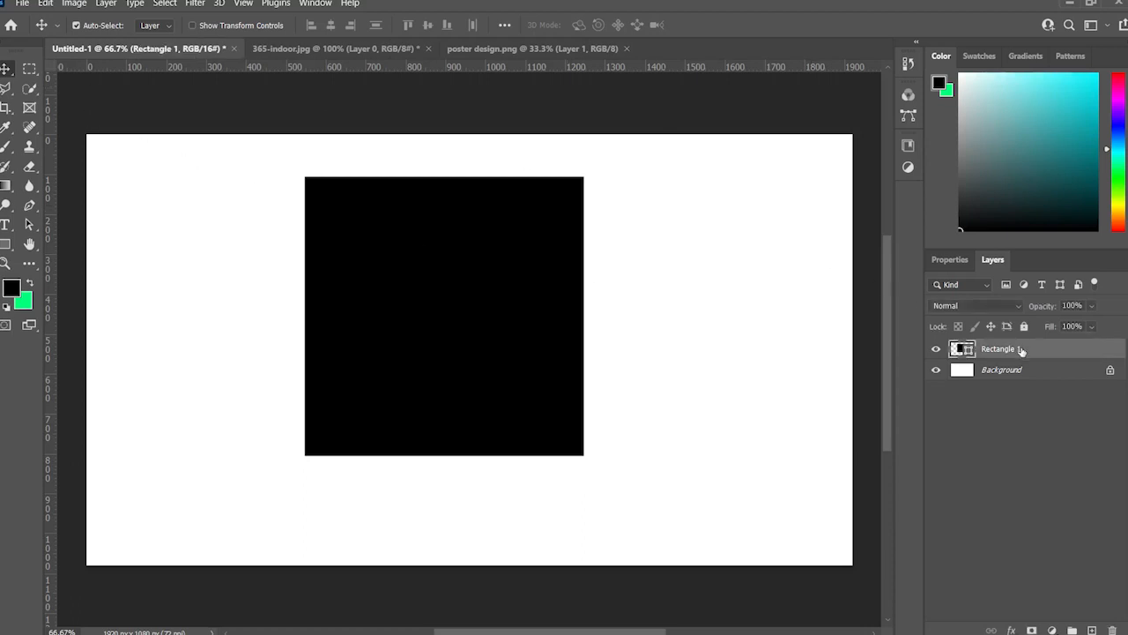
{"action": "key", "text": "Delete"}
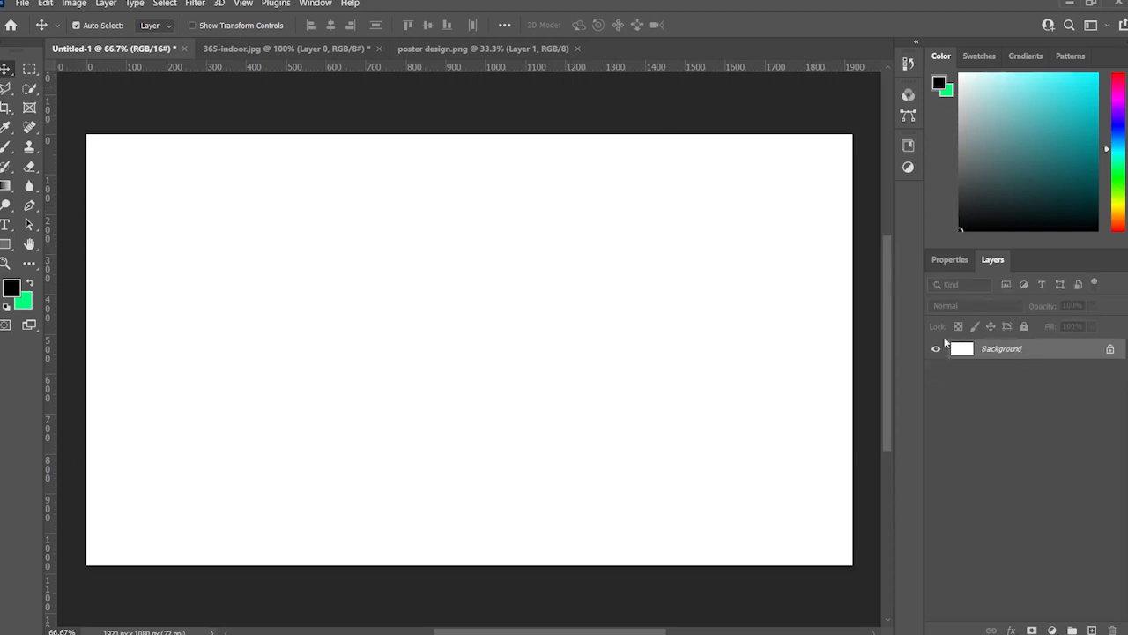
Go to the 365-indoor.jpg document and browse the recent files available for opening, without opening one
{"action": "left_click", "coordinate": [245, 46]}
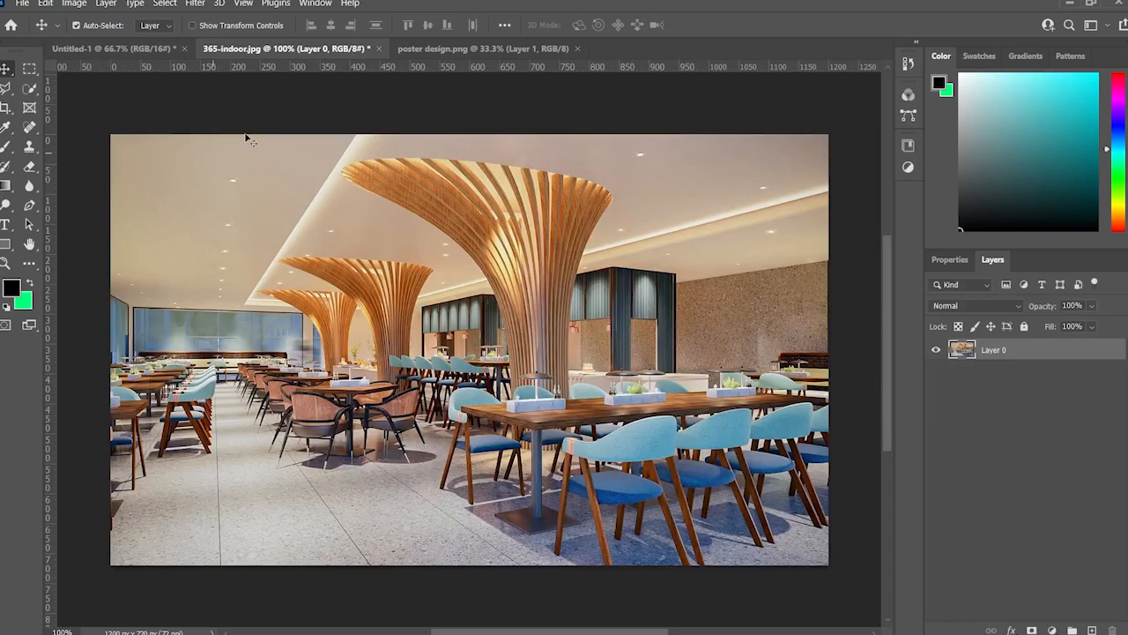
{"action": "left_click", "coordinate": [23, 4]}
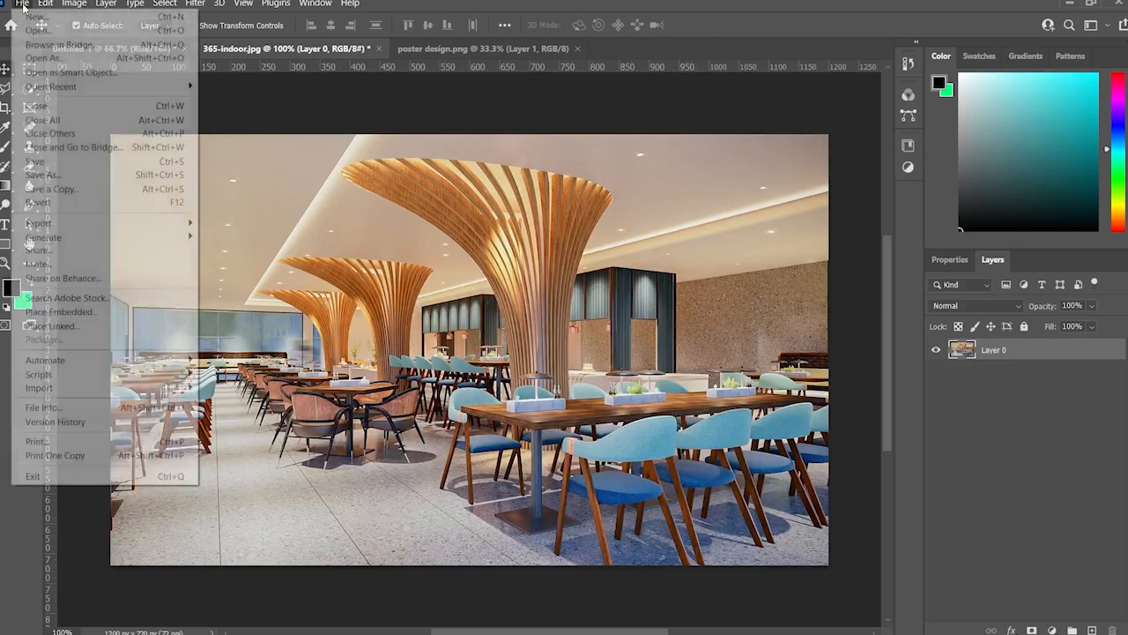
{"action": "left_click", "coordinate": [38, 30]}
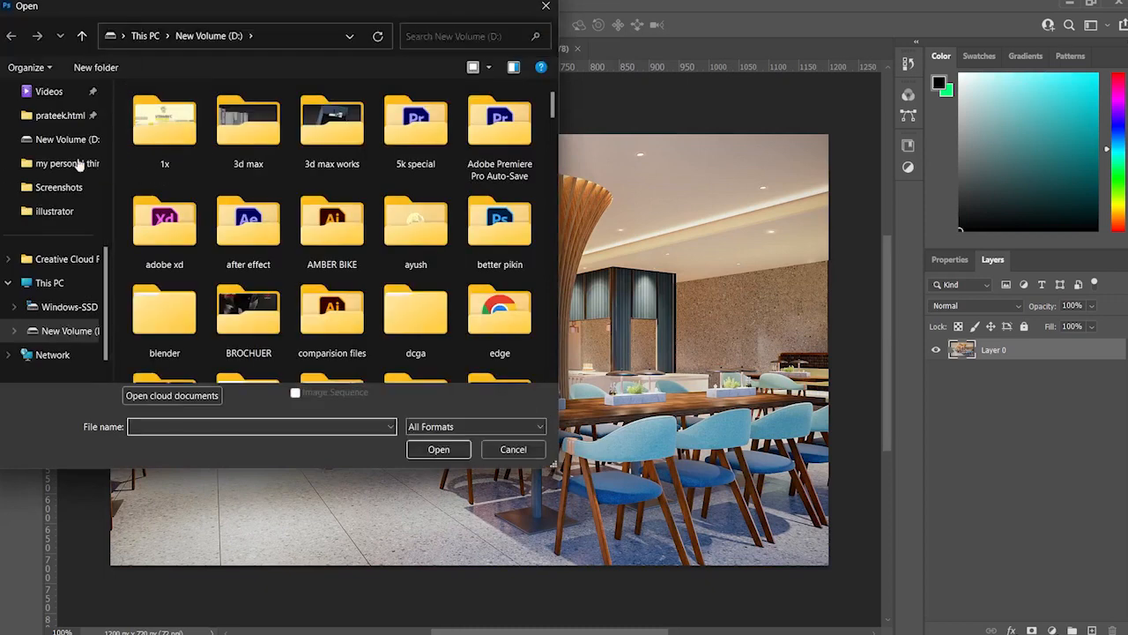
{"action": "scroll", "coordinate": [37, 92], "scroll_direction": "up", "scroll_amount": 5}
{"action": "left_click", "coordinate": [54, 98]}
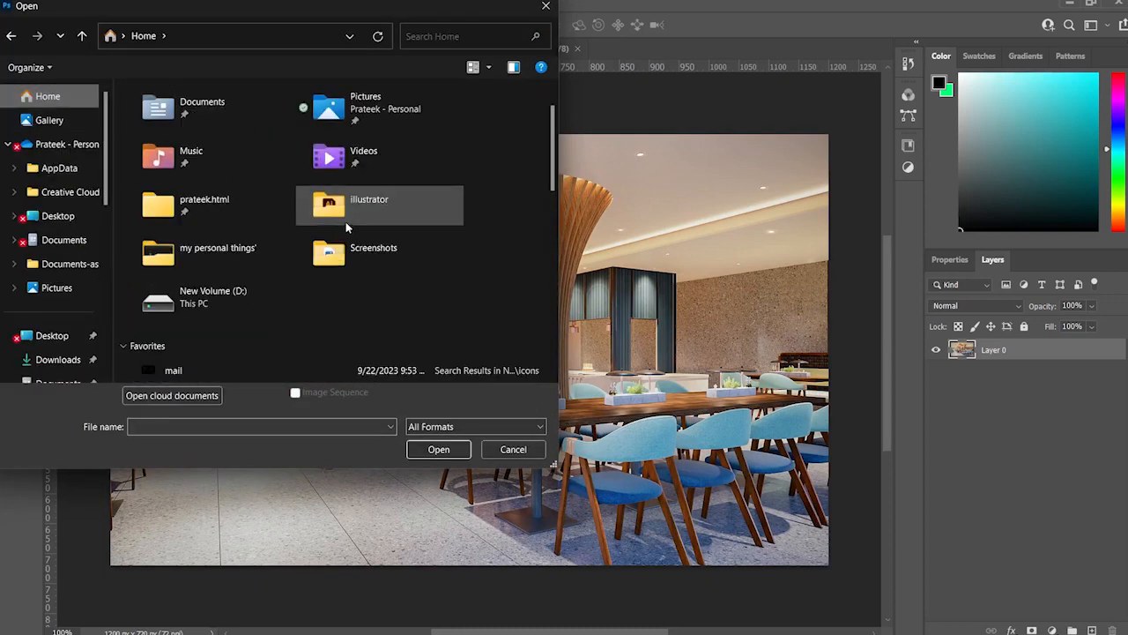
{"action": "scroll", "coordinate": [301, 202], "scroll_direction": "down", "scroll_amount": 4}
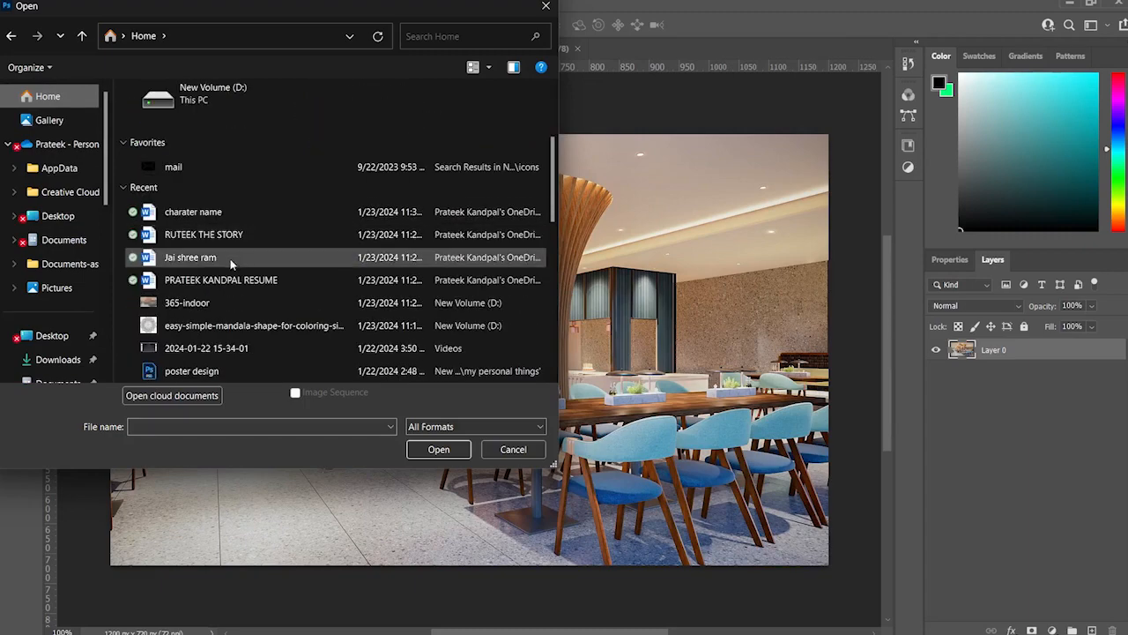
{"action": "left_click", "coordinate": [546, 7]}
Copy Layer 0 of 365-indoor.jpg and paste it into the Untitled-1 document as a new layer
{"action": "left_click", "coordinate": [967, 391]}
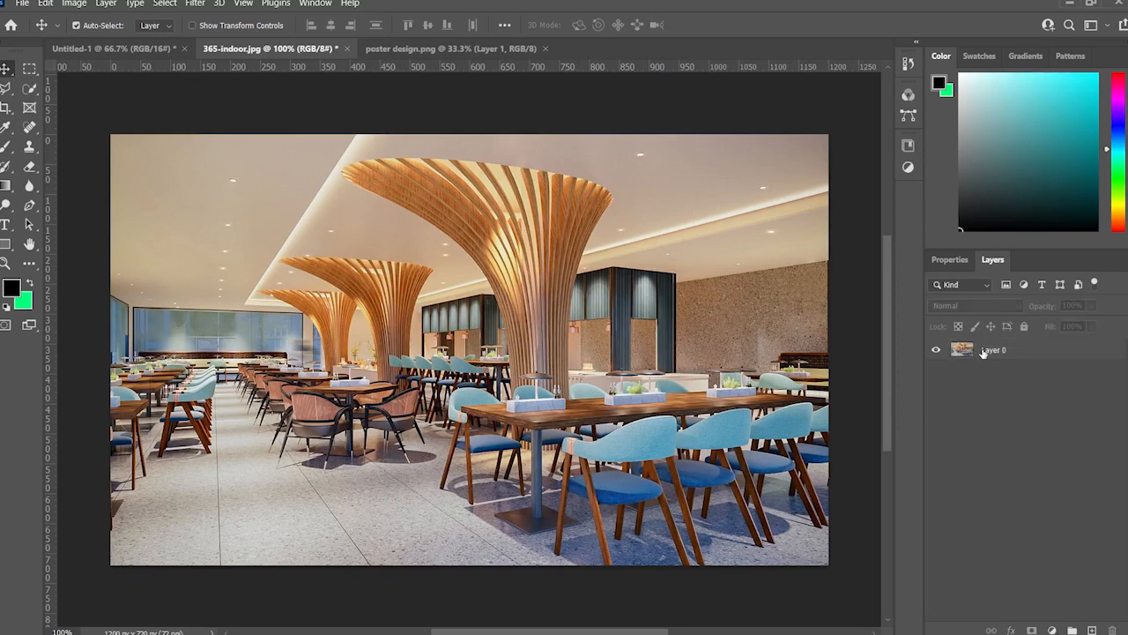
{"action": "left_click", "coordinate": [988, 354]}
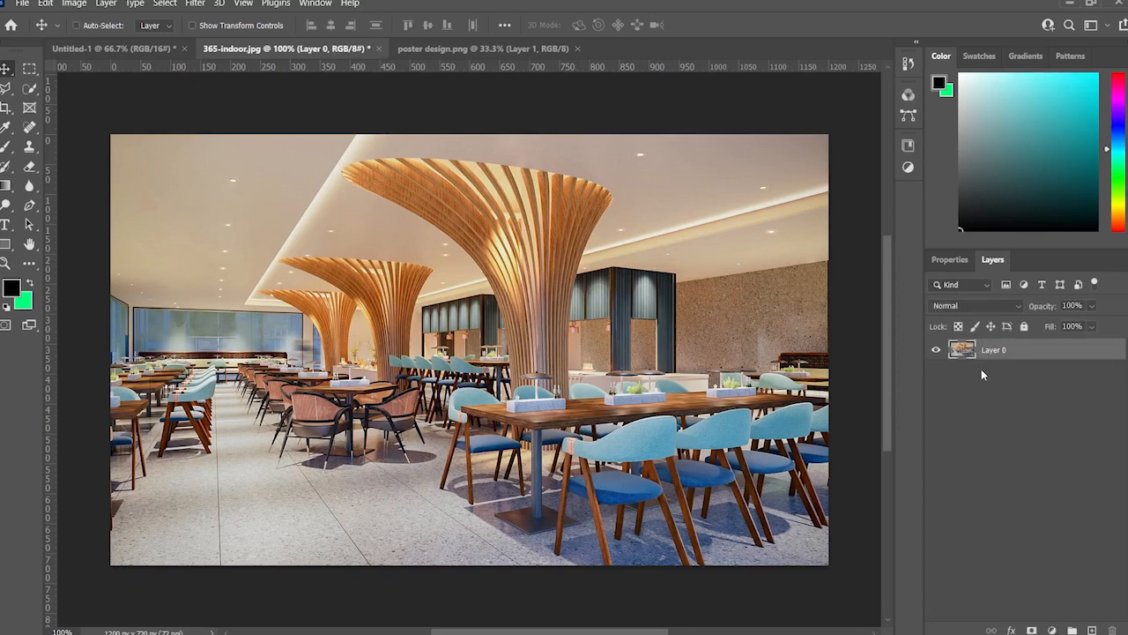
{"action": "left_click", "coordinate": [110, 49]}
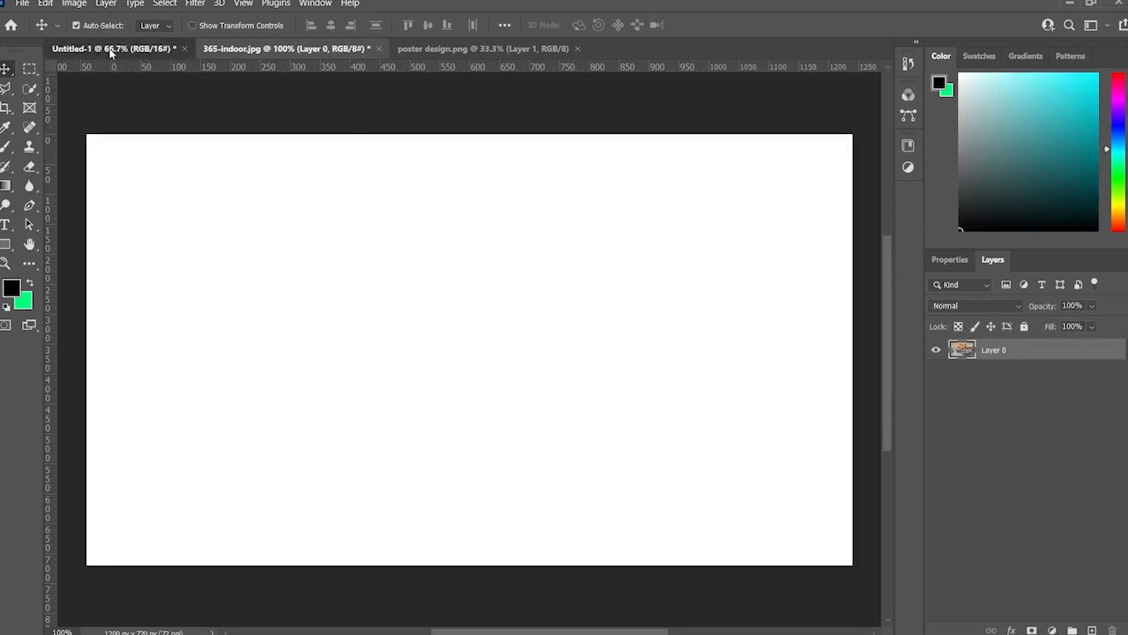
{"action": "key", "text": "ctrl+v"}
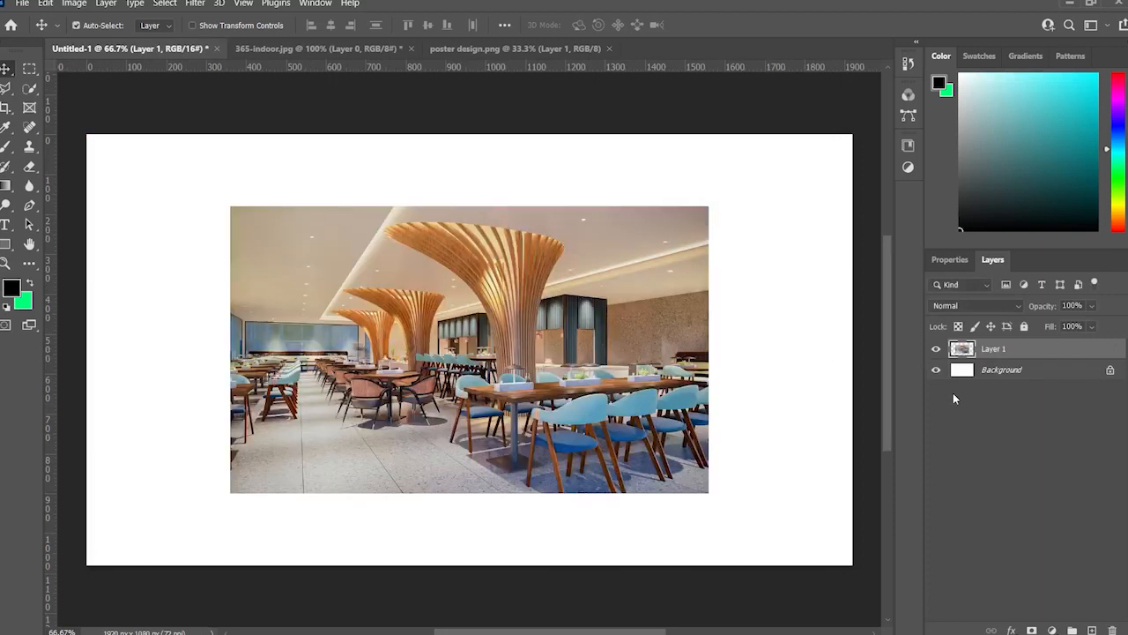
Transfer Layer 0 directly from 365-indoor.jpg into Untitled-1, accepting the different bit depth, and undo the transfer
{"action": "left_click", "coordinate": [287, 48]}
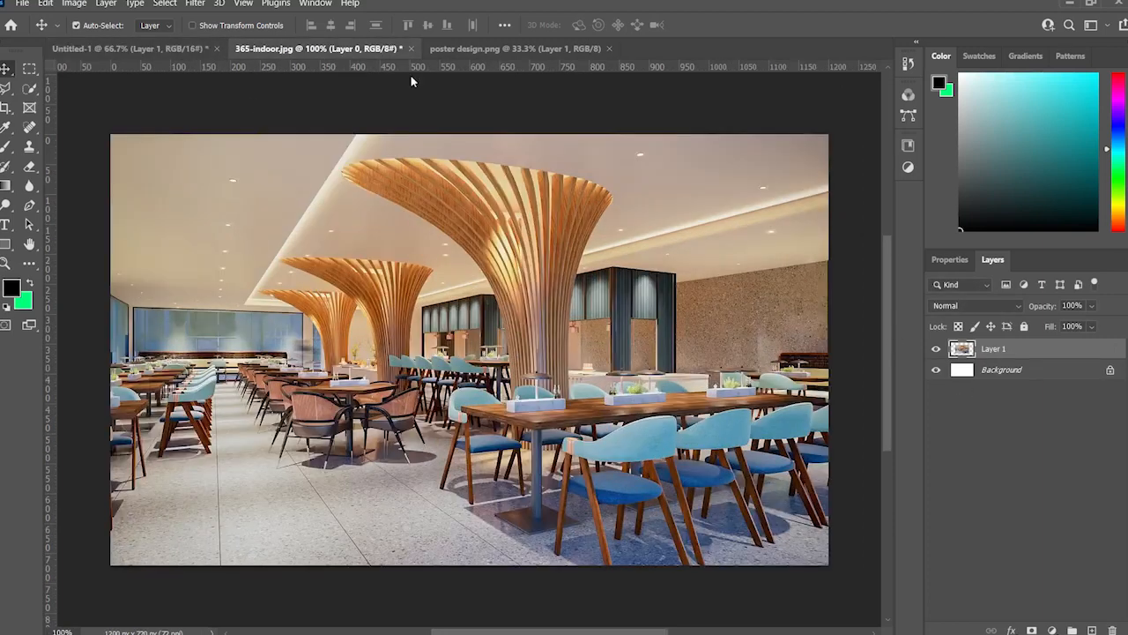
{"action": "left_click_drag", "start_coordinate": [998, 353], "coordinate": [438, 288]}
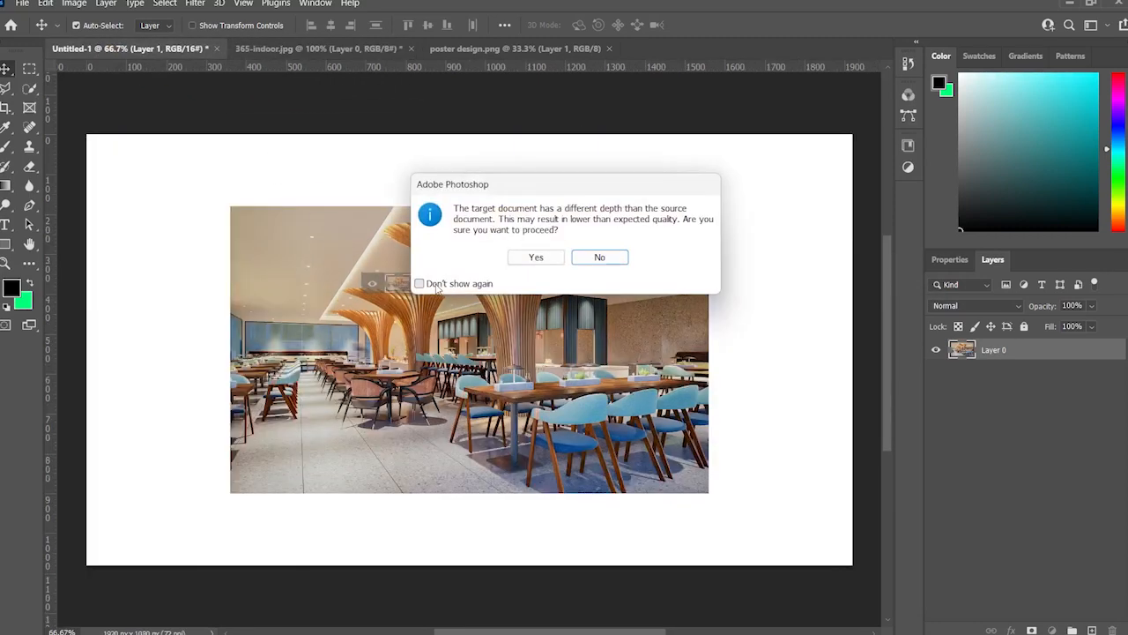
{"action": "left_click", "coordinate": [536, 257]}
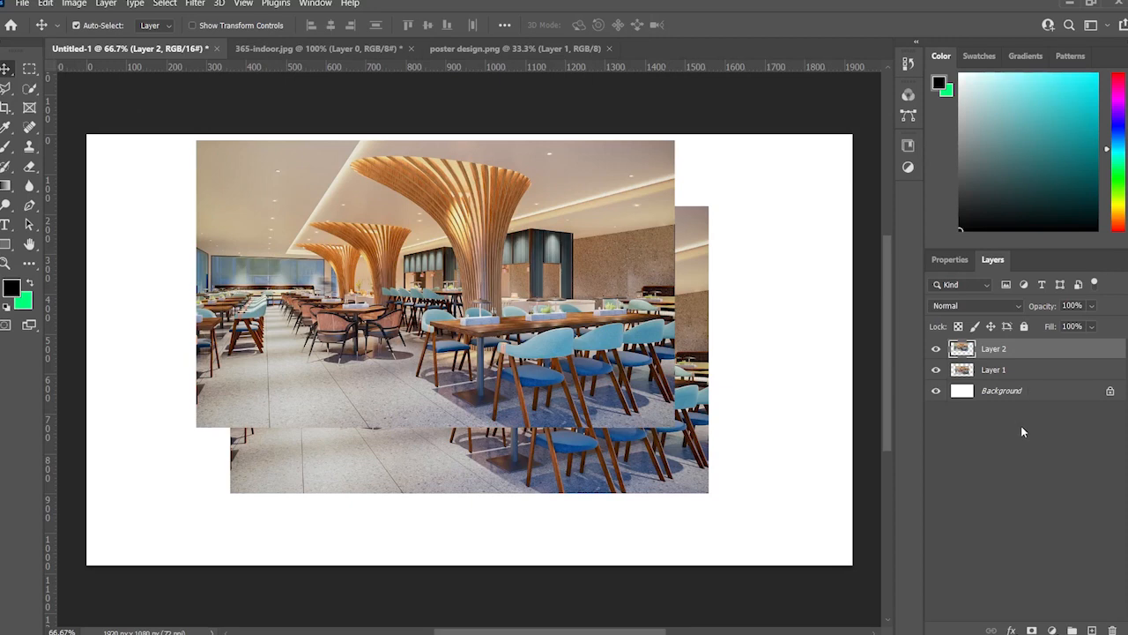
{"action": "left_click", "coordinate": [1021, 425]}
{"action": "key", "text": "ctrl+z"}
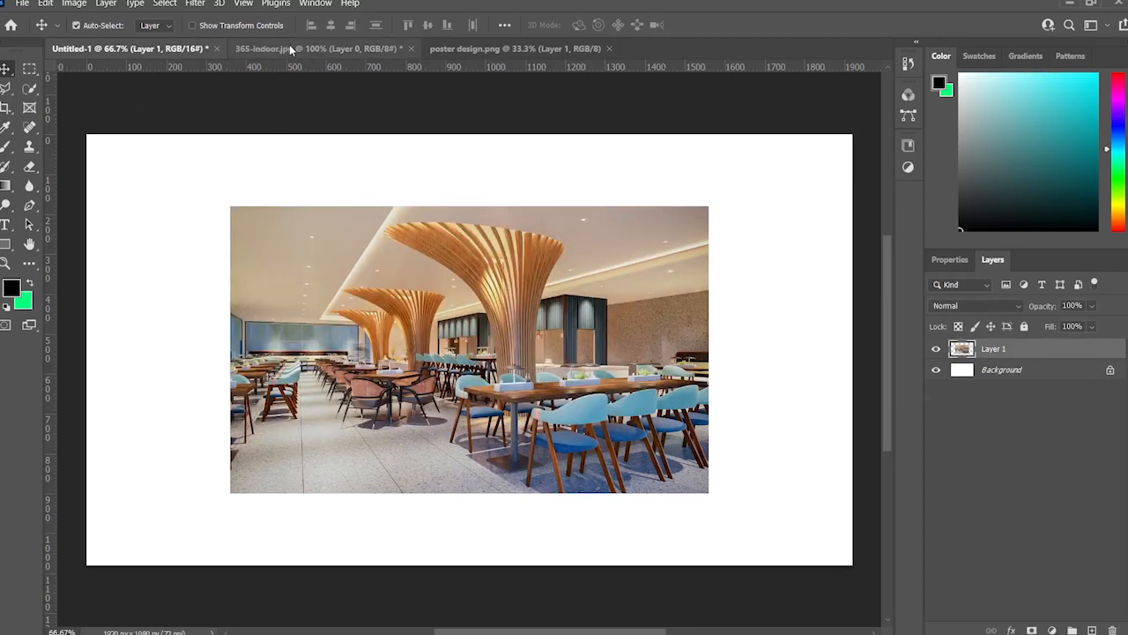
Select the whole 365-indoor.jpg image with a rectangular marquee and deselect it again
{"action": "left_click", "coordinate": [289, 49]}
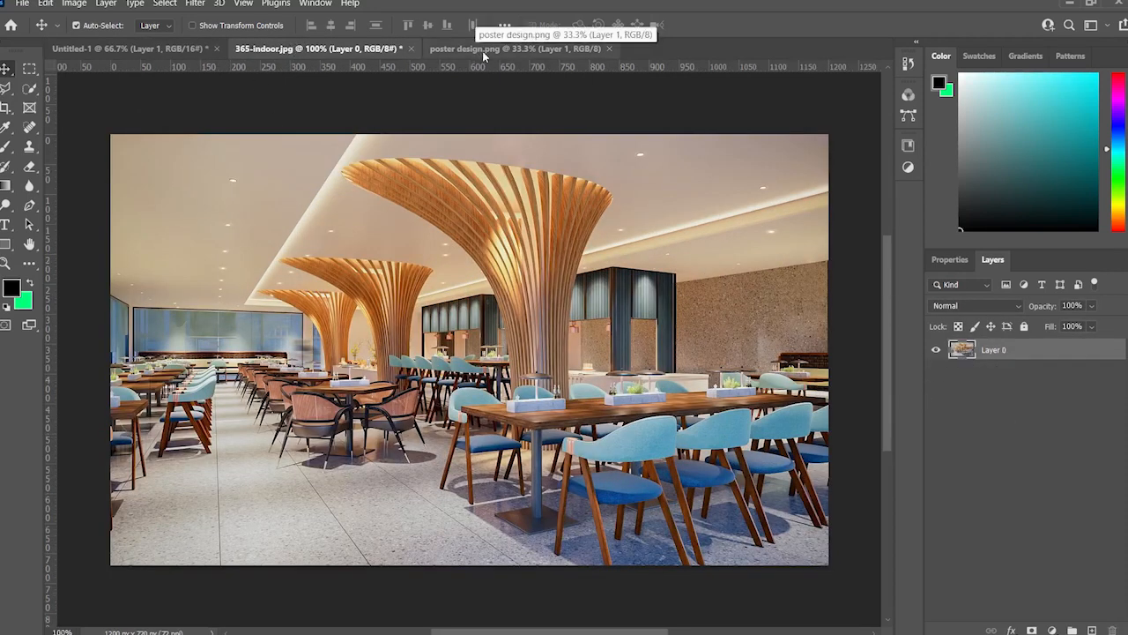
{"action": "left_click", "coordinate": [29, 69]}
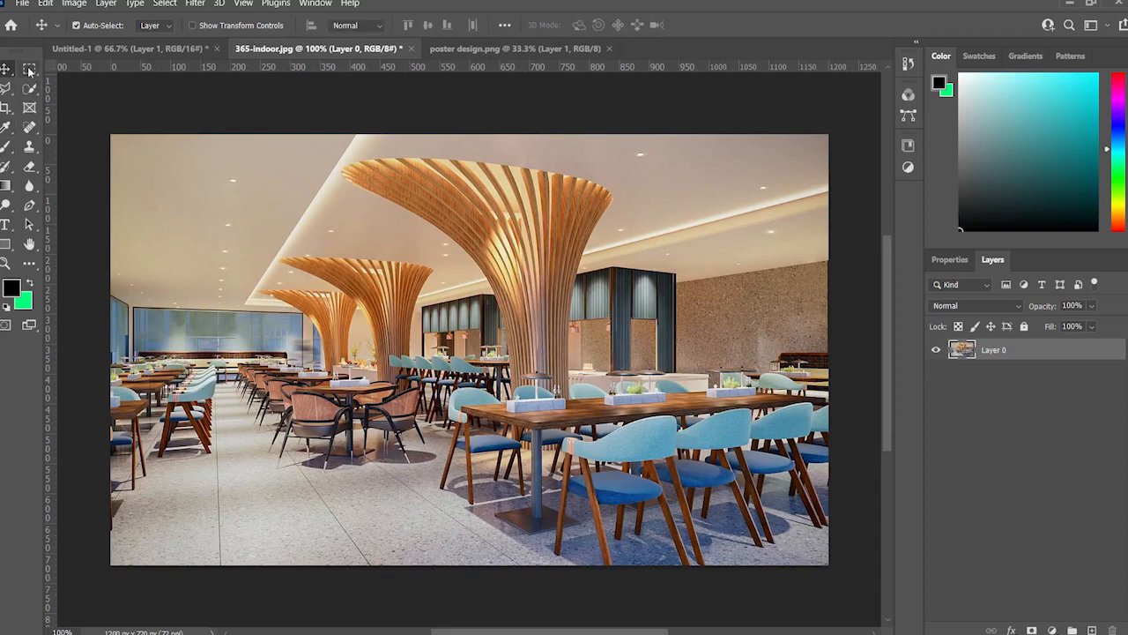
{"action": "left_click_drag", "start_coordinate": [106, 130], "coordinate": [877, 566]}
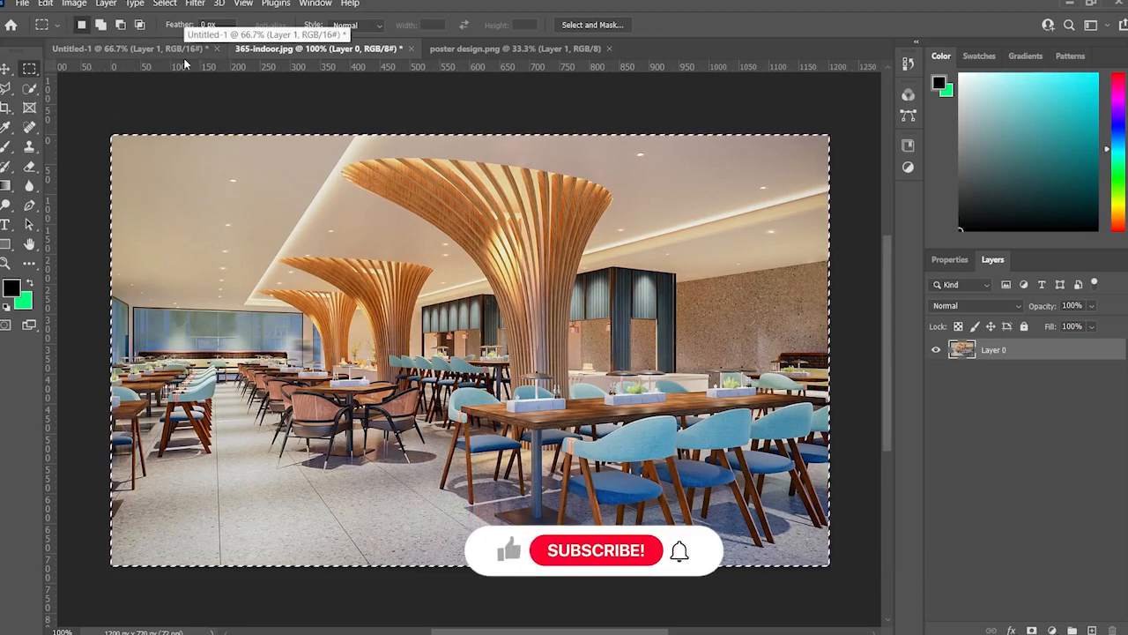
{"action": "key", "text": "ctrl+d"}
In Untitled-1, lock the transparent pixels of Layer 1 and set the Brush tool to the Soft Round preset
{"action": "left_click", "coordinate": [126, 53]}
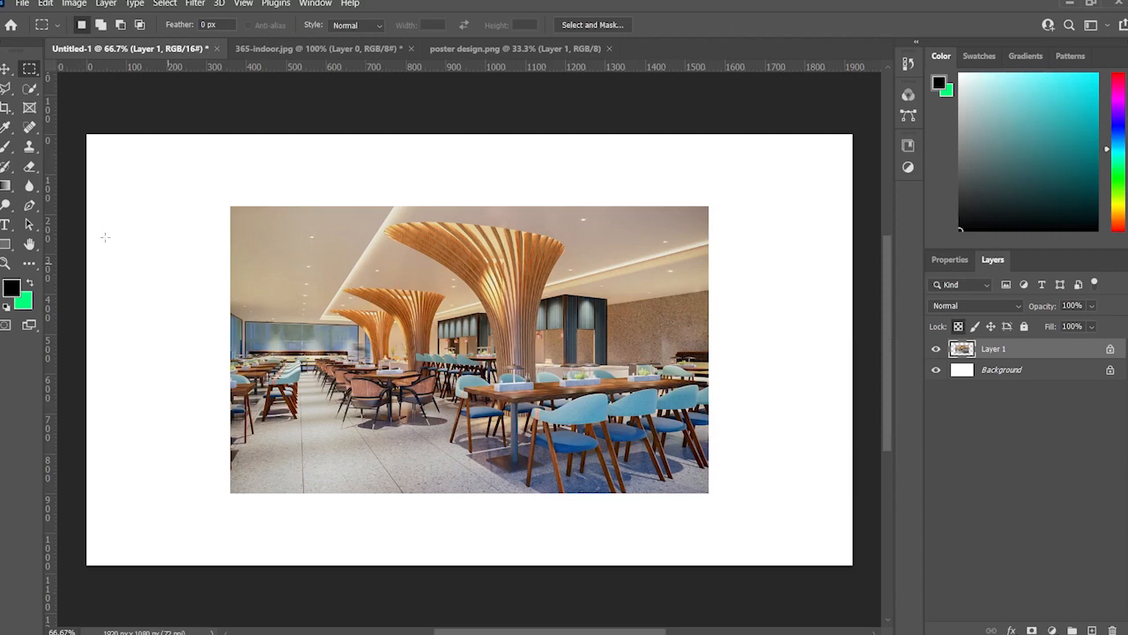
{"action": "left_click", "coordinate": [6, 144]}
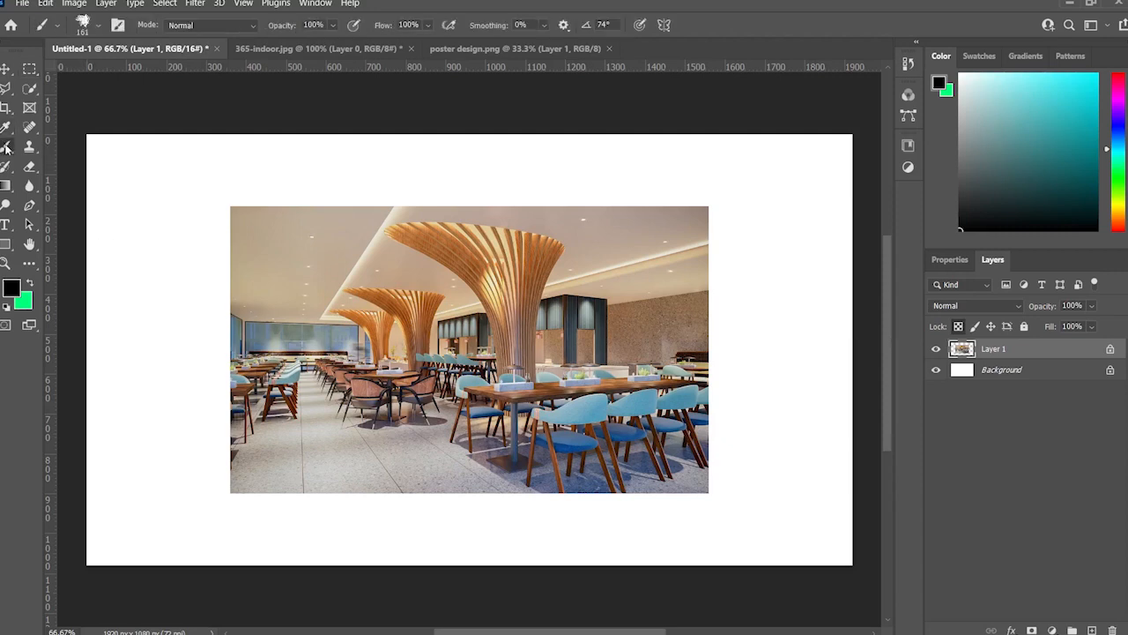
{"action": "left_click", "coordinate": [98, 28]}
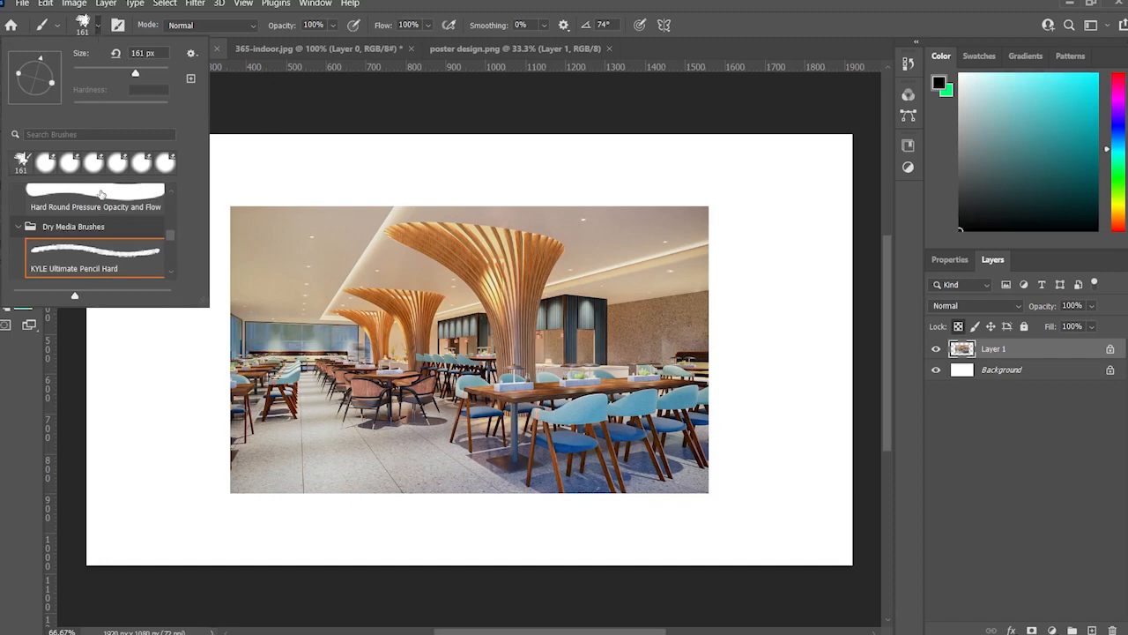
{"action": "scroll", "coordinate": [96, 199], "scroll_direction": "up", "scroll_amount": 5}
{"action": "scroll", "coordinate": [88, 193], "scroll_direction": "up", "scroll_amount": 2}
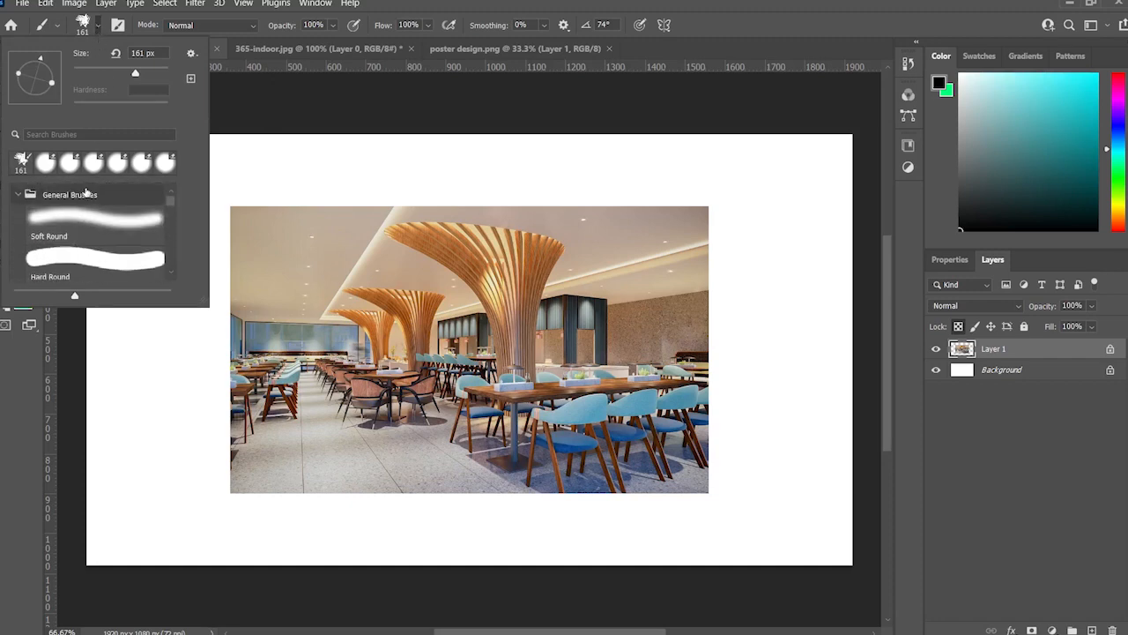
{"action": "left_click", "coordinate": [94, 217]}
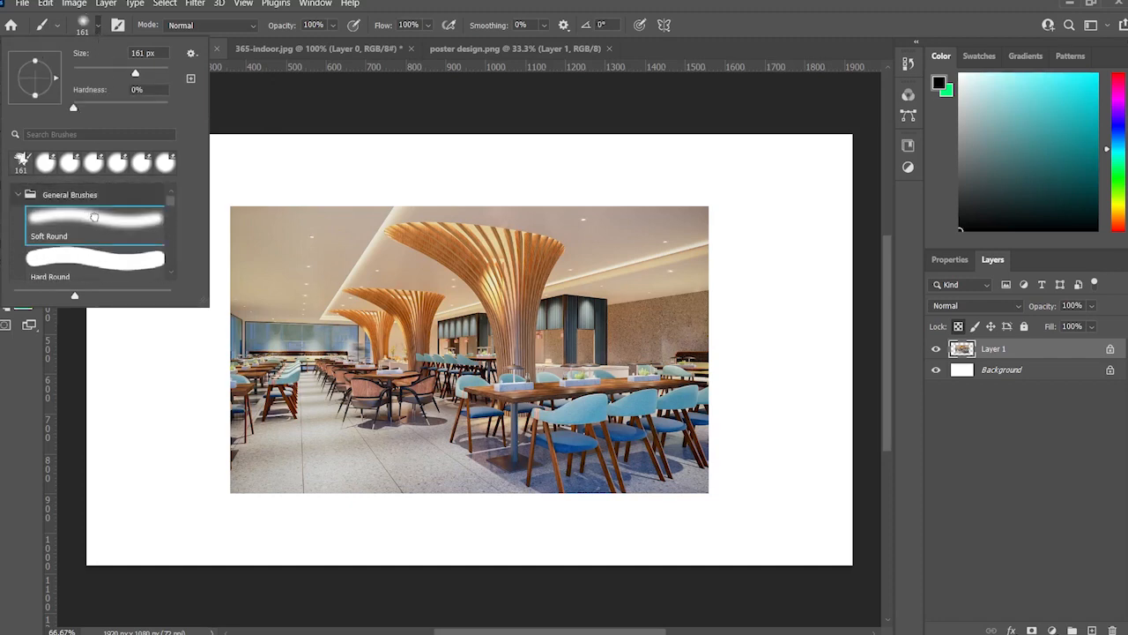
{"action": "left_click", "coordinate": [99, 32]}
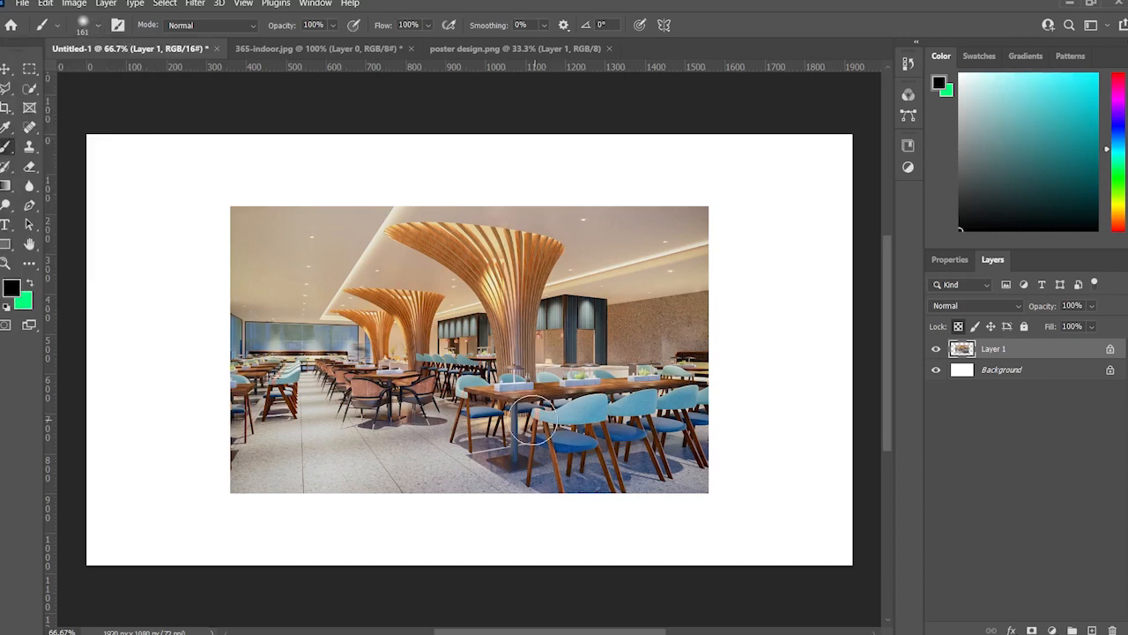
Paint black brush strokes over the upper and right parts of the pasted photo and undo them
{"action": "mouse_move", "coordinate": [451, 255]}
{"action": "left_mouse_down"}
{"action": "mouse_move", "coordinate": [381, 312]}
{"action": "mouse_move", "coordinate": [445, 231]}
{"action": "mouse_move", "coordinate": [318, 279]}
{"action": "mouse_move", "coordinate": [376, 192]}
{"action": "mouse_move", "coordinate": [245, 235]}
{"action": "mouse_move", "coordinate": [366, 192]}
{"action": "mouse_move", "coordinate": [237, 213]}
{"action": "mouse_move", "coordinate": [338, 179]}
{"action": "mouse_move", "coordinate": [428, 181]}
{"action": "mouse_move", "coordinate": [212, 267]}
{"action": "mouse_move", "coordinate": [557, 215]}
{"action": "mouse_move", "coordinate": [463, 242]}
{"action": "mouse_move", "coordinate": [549, 245]}
{"action": "mouse_move", "coordinate": [812, 209]}
{"action": "mouse_move", "coordinate": [745, 256]}
{"action": "mouse_move", "coordinate": [855, 286]}
{"action": "mouse_move", "coordinate": [722, 322]}
{"action": "mouse_move", "coordinate": [759, 358]}
{"action": "mouse_move", "coordinate": [708, 406]}
{"action": "mouse_move", "coordinate": [863, 428]}
{"action": "left_mouse_up"}
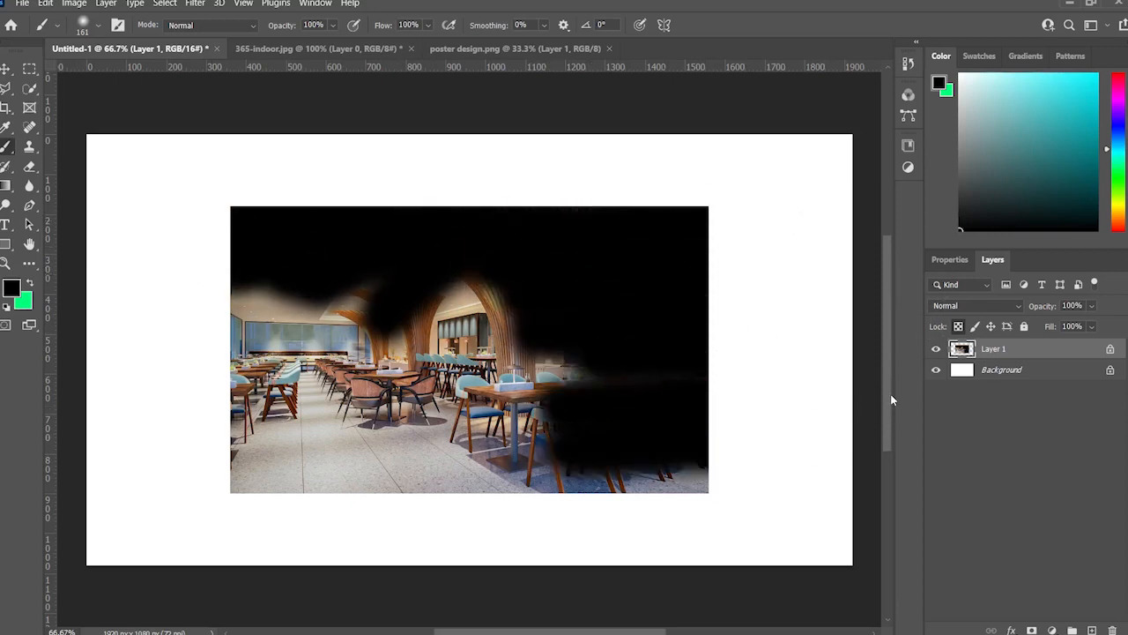
{"action": "key", "text": "ctrl+z"}
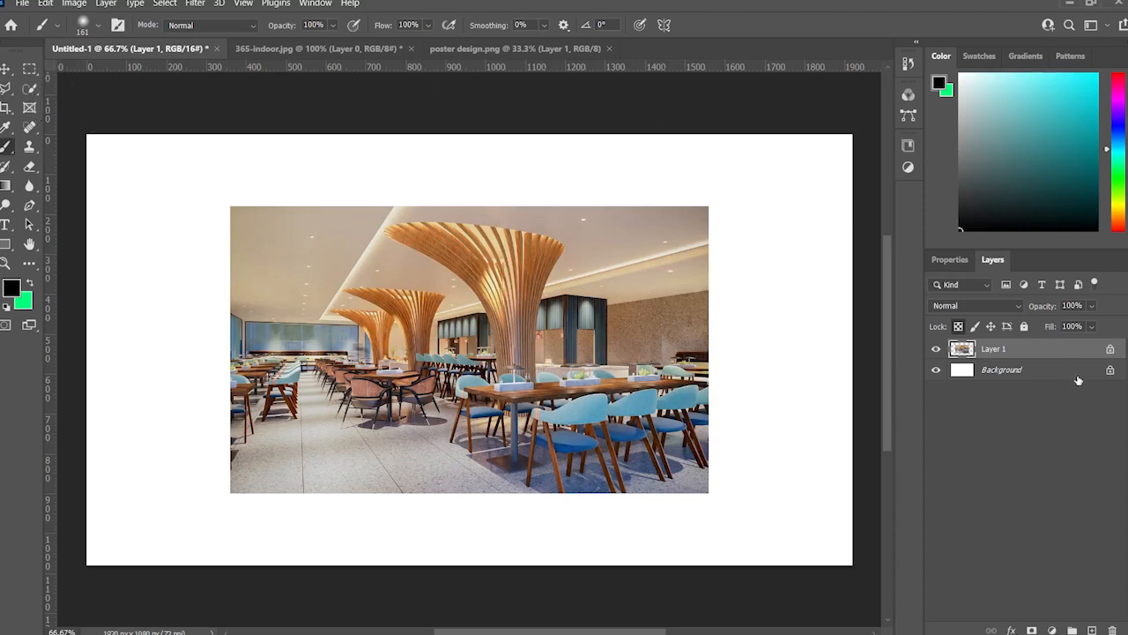
Lock the image pixels of Layer 1 and try to paint over the photo with the brush
{"action": "left_click", "coordinate": [975, 328]}
{"action": "left_click", "coordinate": [699, 205]}
{"action": "left_click", "coordinate": [540, 246]}
{"action": "left_click", "coordinate": [596, 241]}
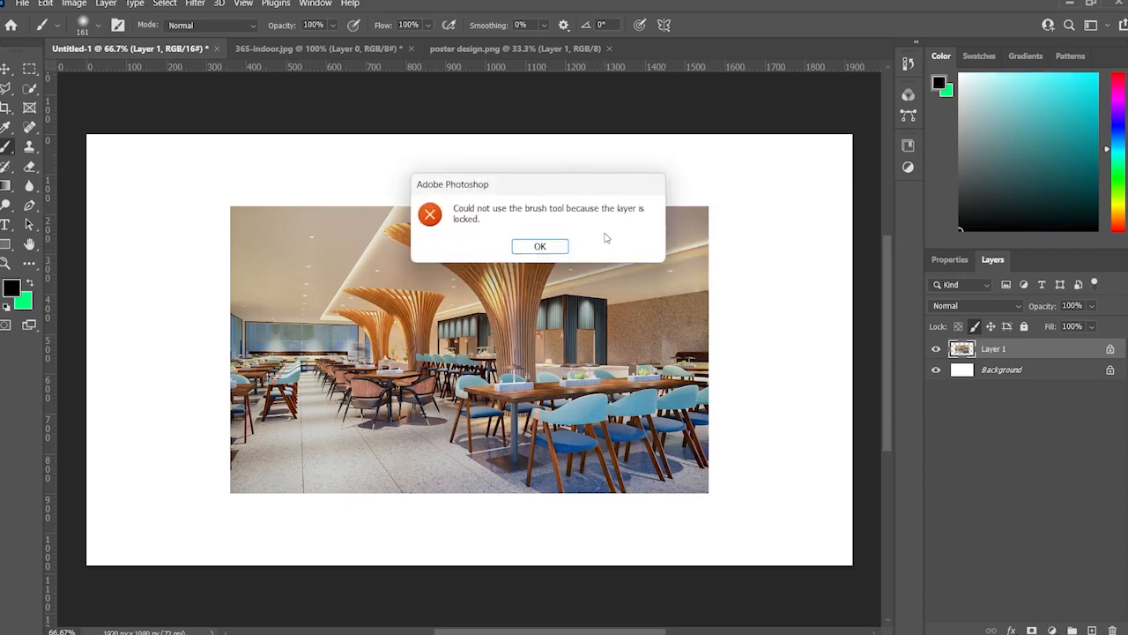
{"action": "left_click", "coordinate": [541, 248]}
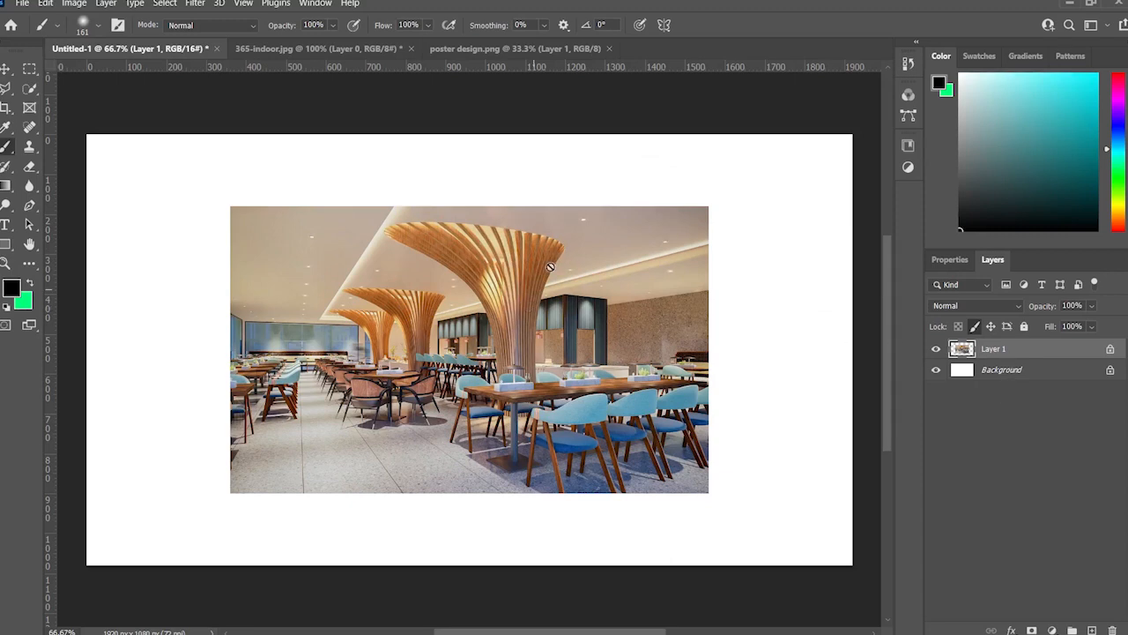
{"action": "left_click", "coordinate": [565, 286]}
{"action": "left_click", "coordinate": [539, 246]}
{"action": "left_click", "coordinate": [613, 238]}
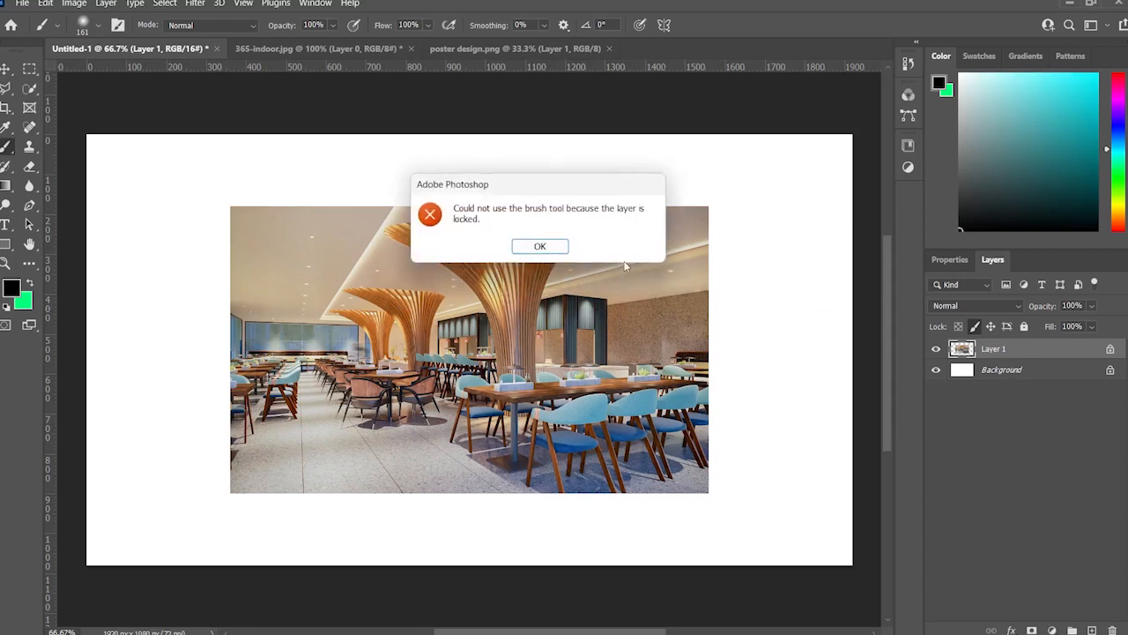
{"action": "left_click", "coordinate": [533, 247]}
{"action": "left_click", "coordinate": [538, 248]}
{"action": "left_click", "coordinate": [539, 246]}
{"action": "left_click", "coordinate": [1084, 436]}
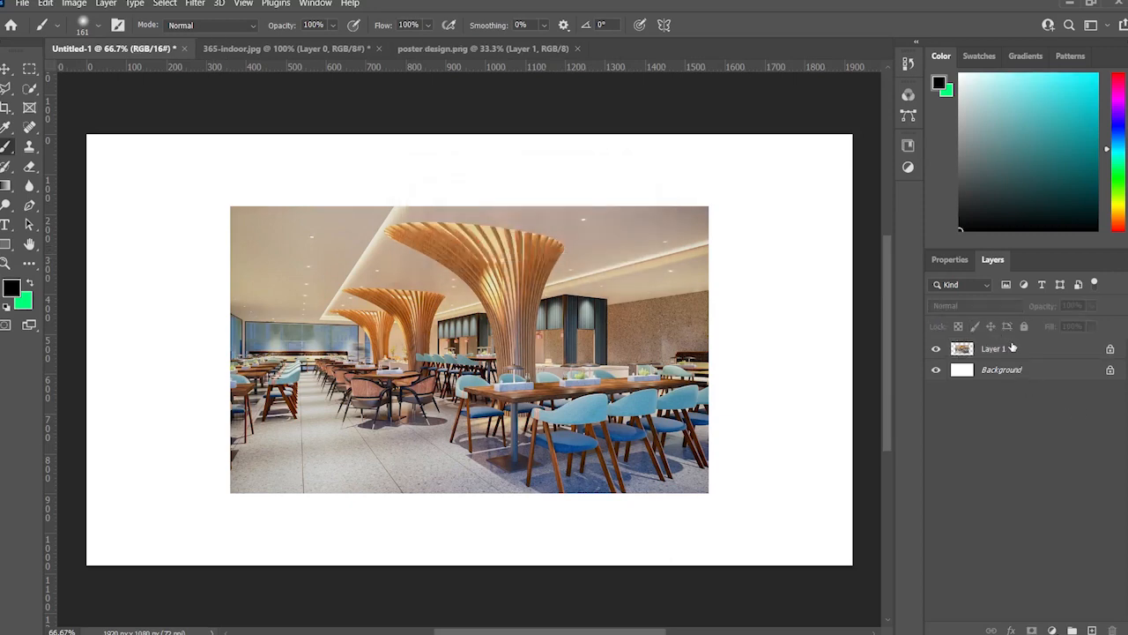
Lock the position of Layer 1 in addition to its image pixels and try to paint on the photo again
{"action": "left_click", "coordinate": [1012, 349]}
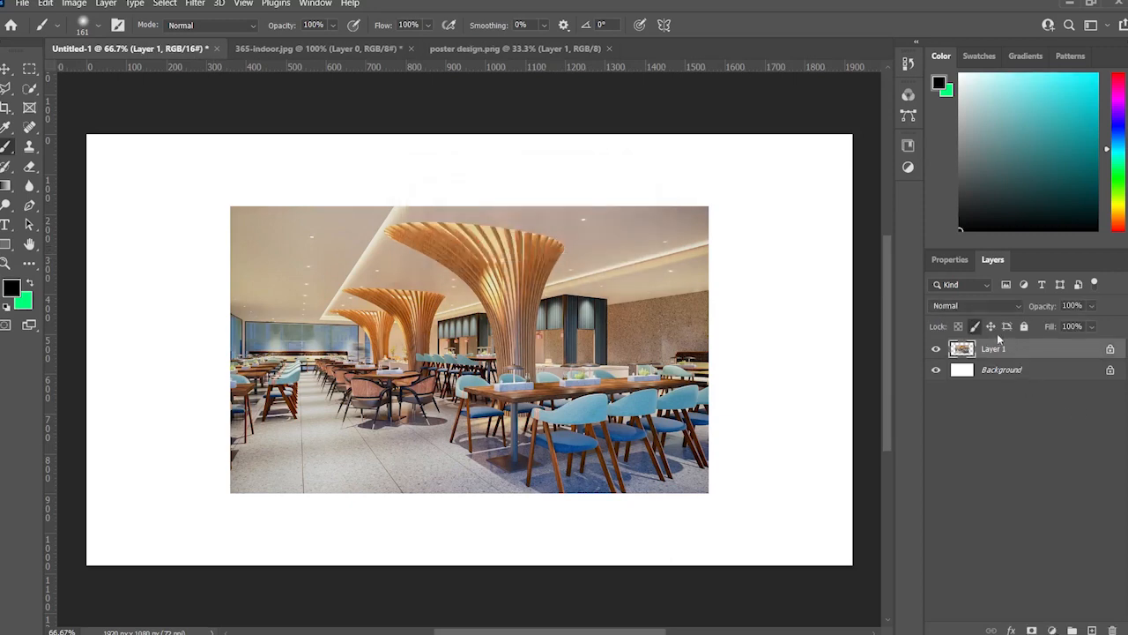
{"action": "left_click", "coordinate": [658, 332]}
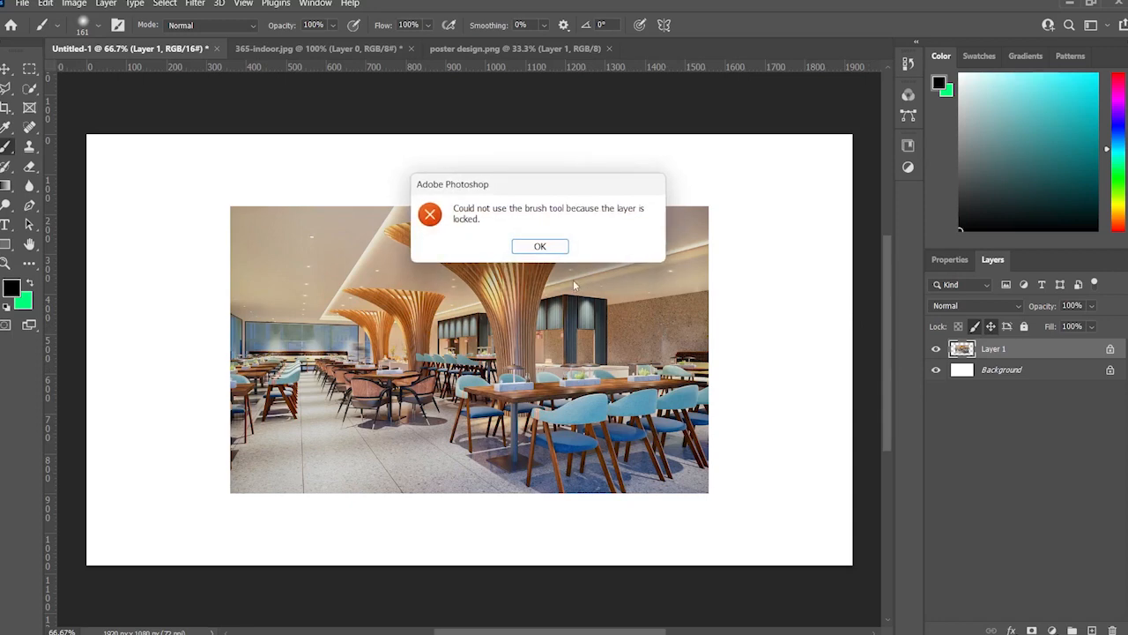
{"action": "left_click", "coordinate": [538, 244]}
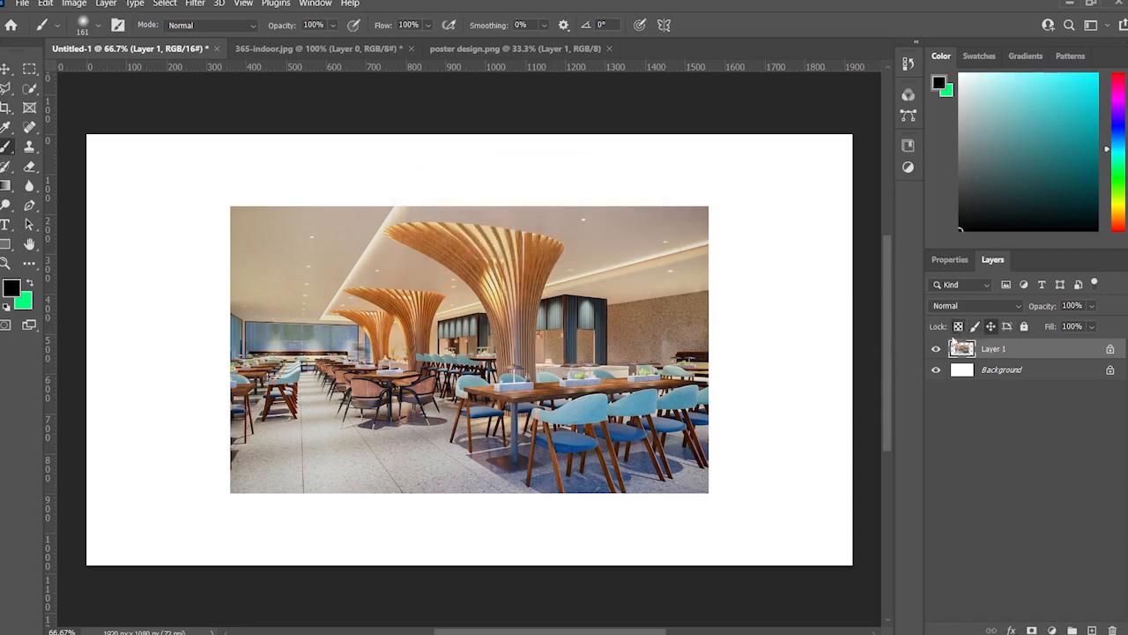
With only the position of Layer 1 locked, paint black strokes over the photo and the upper canvas, and undo them
{"action": "mouse_move", "coordinate": [630, 286]}
{"action": "left_mouse_down"}
{"action": "mouse_move", "coordinate": [617, 315]}
{"action": "mouse_move", "coordinate": [731, 227]}
{"action": "mouse_move", "coordinate": [592, 326]}
{"action": "mouse_move", "coordinate": [697, 242]}
{"action": "mouse_move", "coordinate": [617, 235]}
{"action": "mouse_move", "coordinate": [775, 176]}
{"action": "mouse_move", "coordinate": [465, 188]}
{"action": "mouse_move", "coordinate": [836, 171]}
{"action": "mouse_move", "coordinate": [435, 171]}
{"action": "mouse_move", "coordinate": [555, 168]}
{"action": "left_mouse_up"}
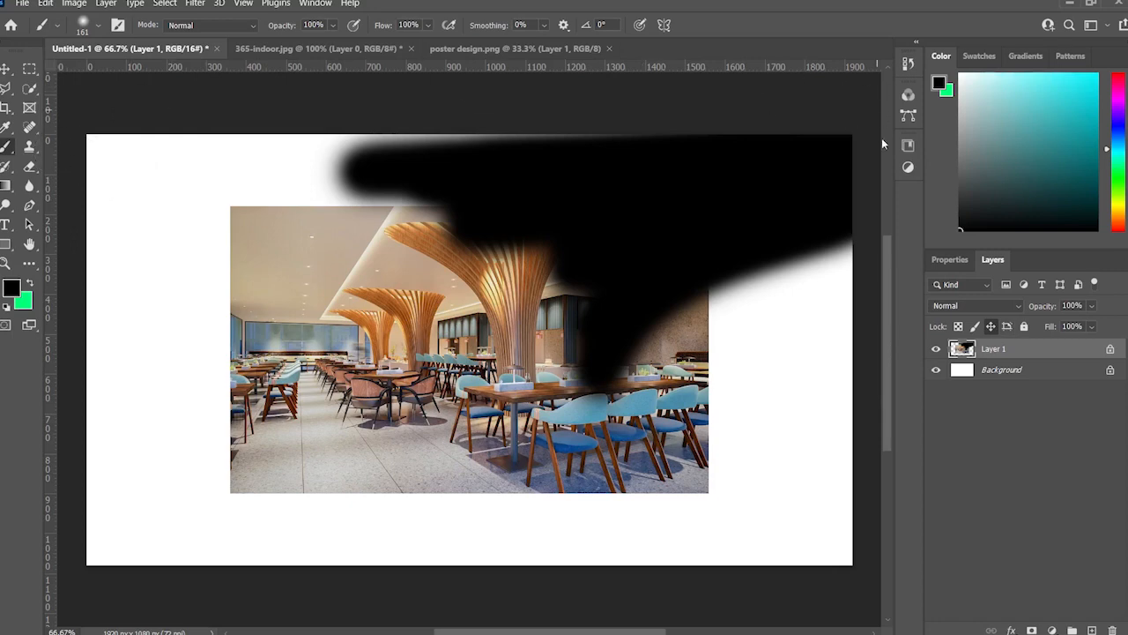
{"action": "left_click", "coordinate": [1049, 436]}
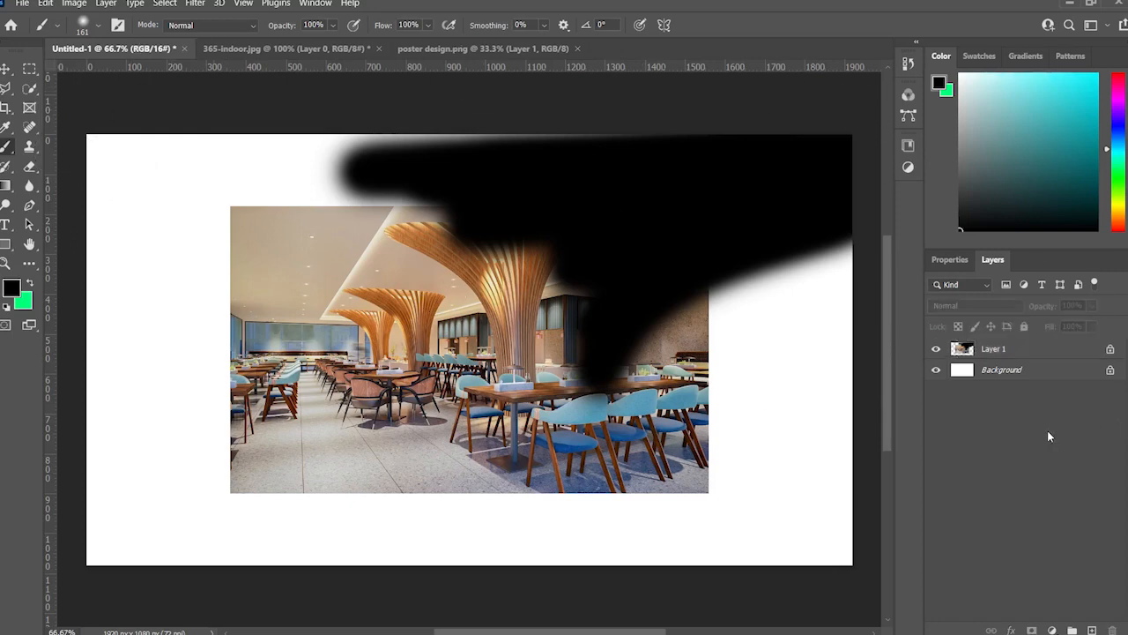
{"action": "key", "text": "ctrl+z"}
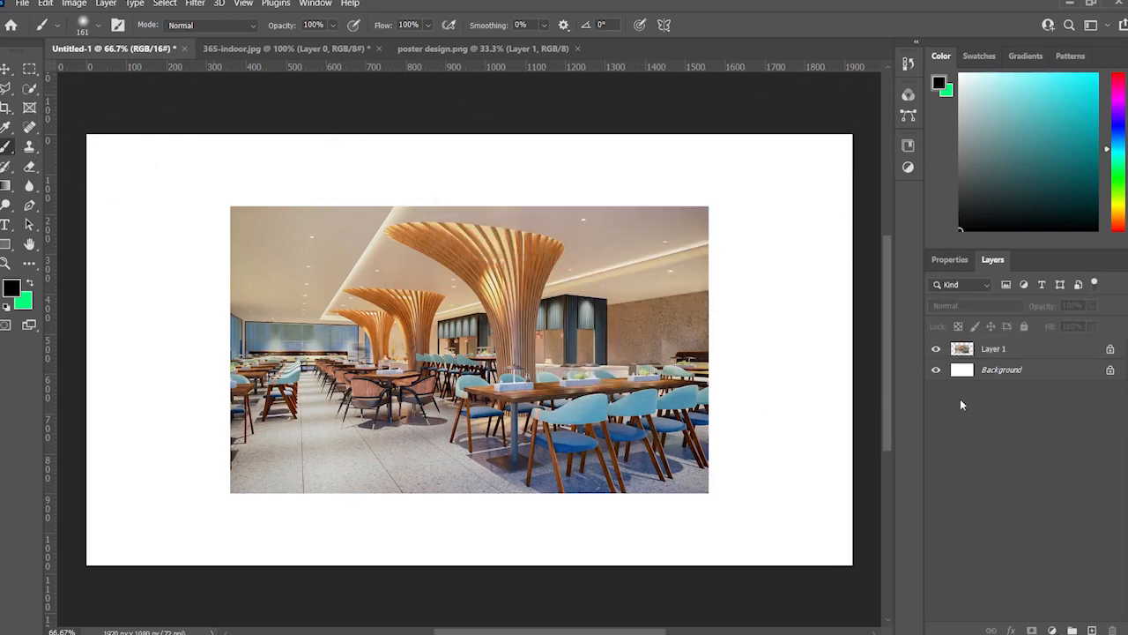
Apply the full lock to Layer 1 and remove it again, leaving the layer completely unlocked
{"action": "left_click", "coordinate": [1023, 349]}
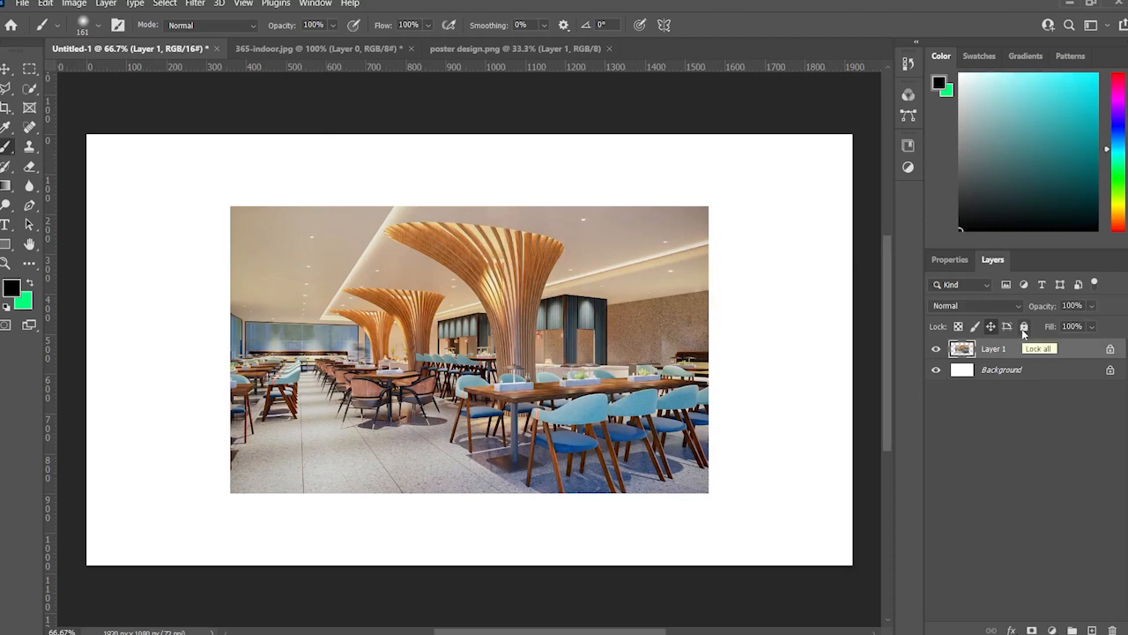
{"action": "left_click", "coordinate": [1023, 327]}
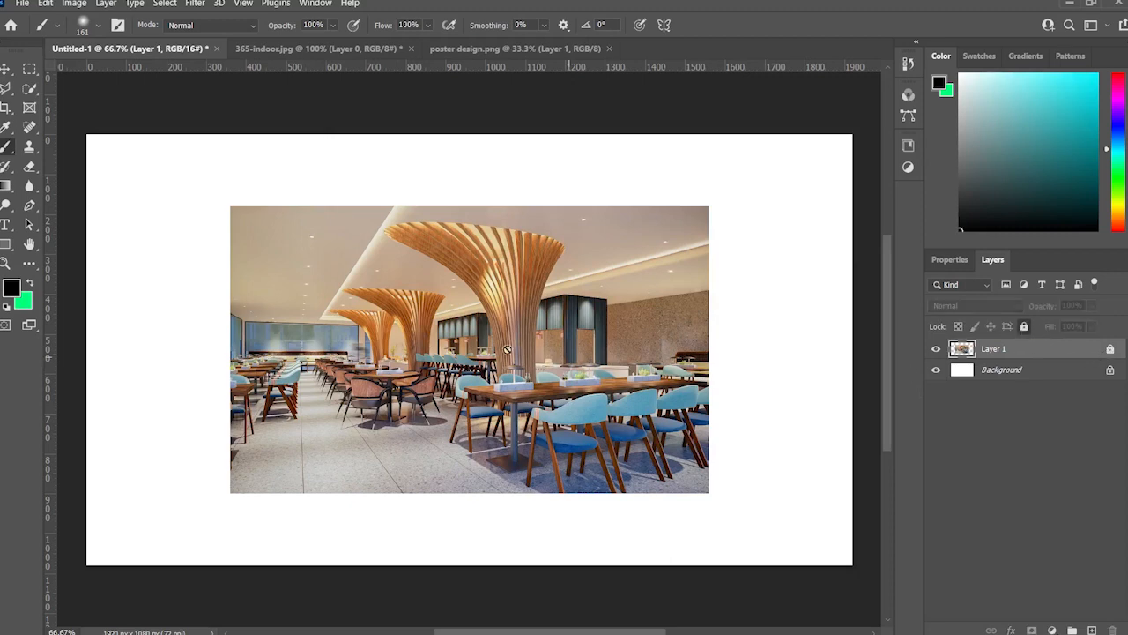
{"action": "left_click", "coordinate": [1110, 350]}
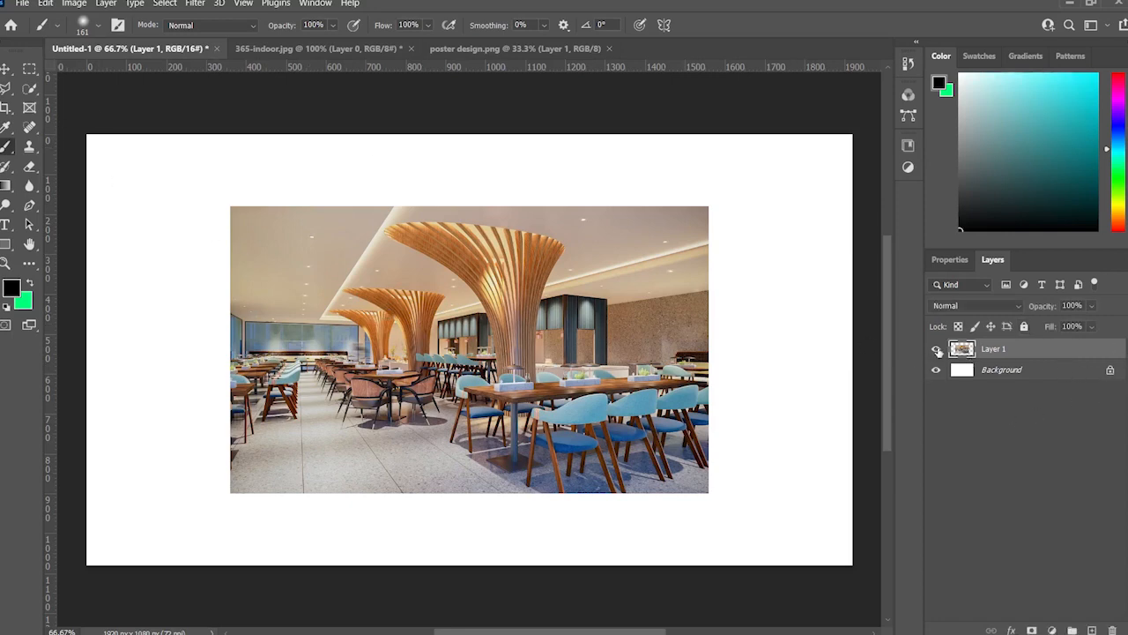
Hide Layer 1 and unlock the Background so it becomes a regular layer
{"action": "left_click", "coordinate": [936, 349]}
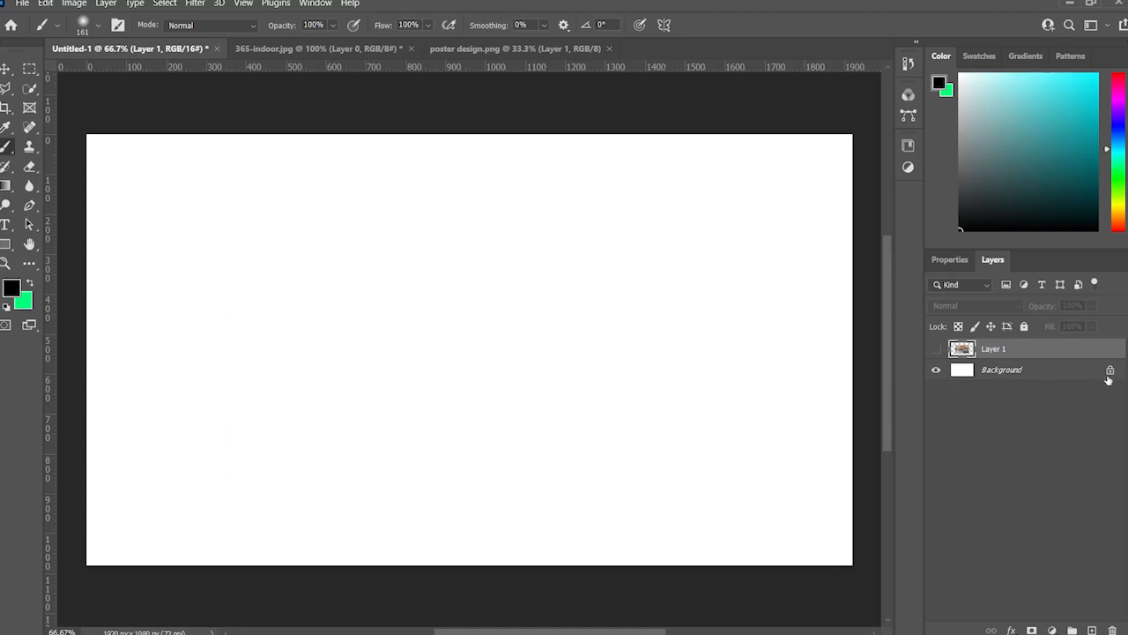
{"action": "left_click", "coordinate": [1110, 372]}
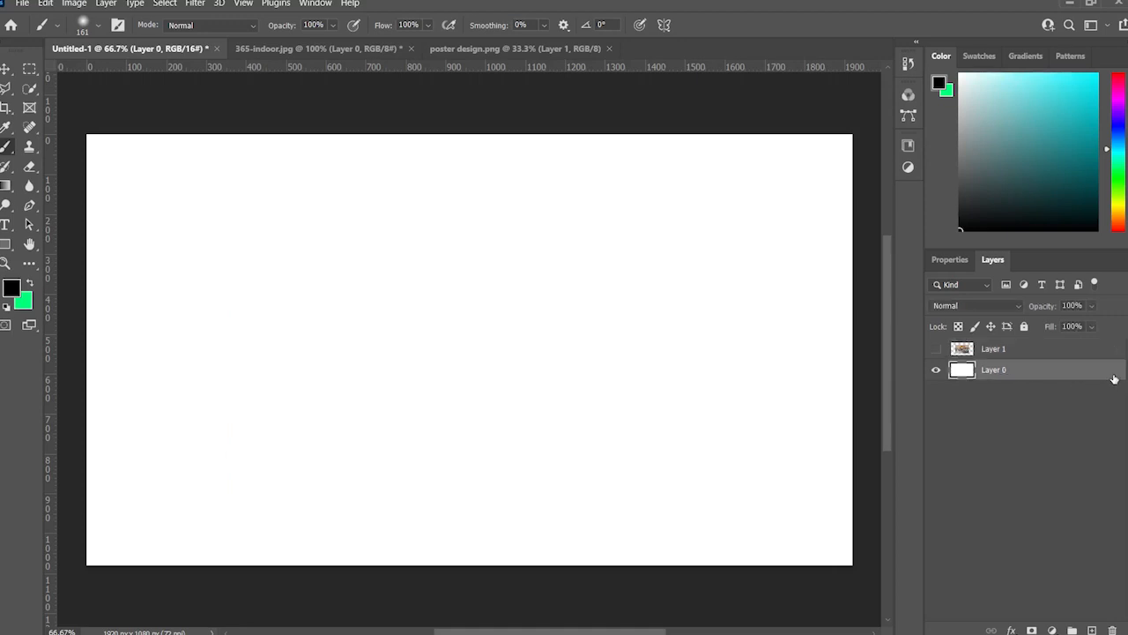
Try Free Transform on the unlocked white layer, shift it across the canvas, and undo the move
{"action": "key", "text": "ctrl+t"}
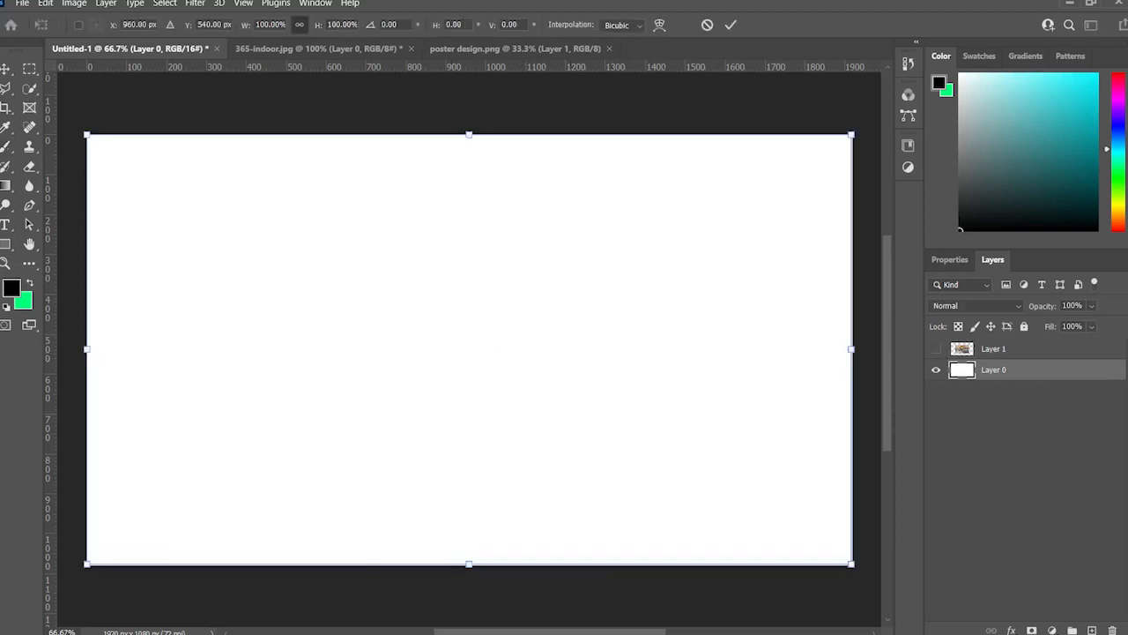
{"action": "key", "text": "Return"}
{"action": "left_click_drag", "start_coordinate": [529, 273], "coordinate": [607, 412]}
{"action": "key", "text": "ctrl+z"}
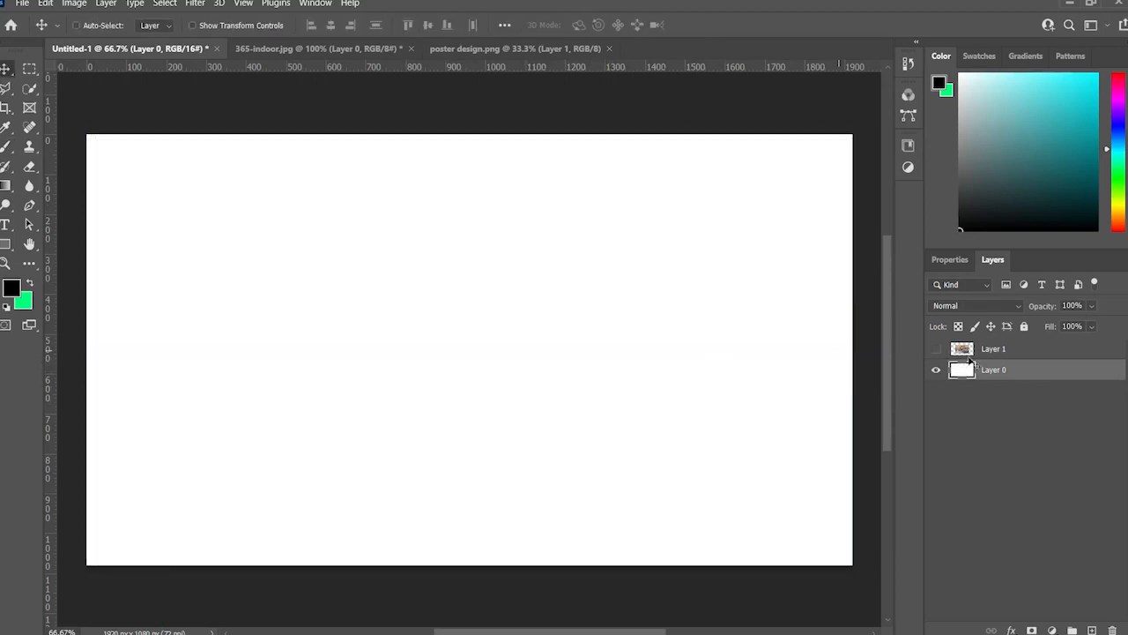
Convert the unlocked white Layer 0 back into the document's Background layer
{"action": "left_click", "coordinate": [72, 3]}
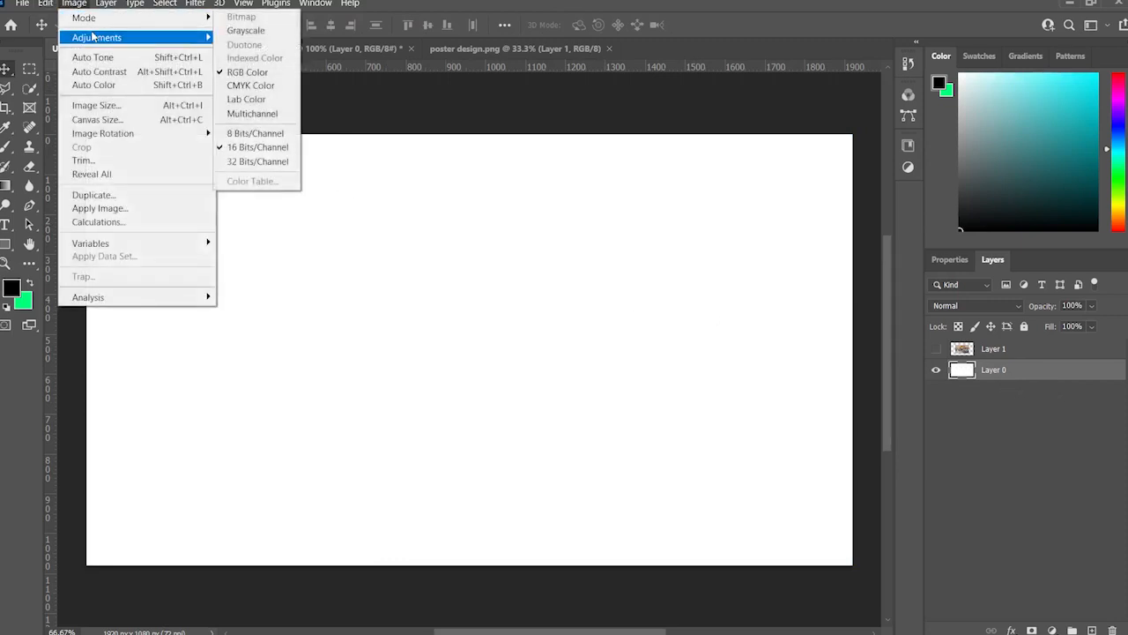
{"action": "mouse_move", "coordinate": [104, 4]}
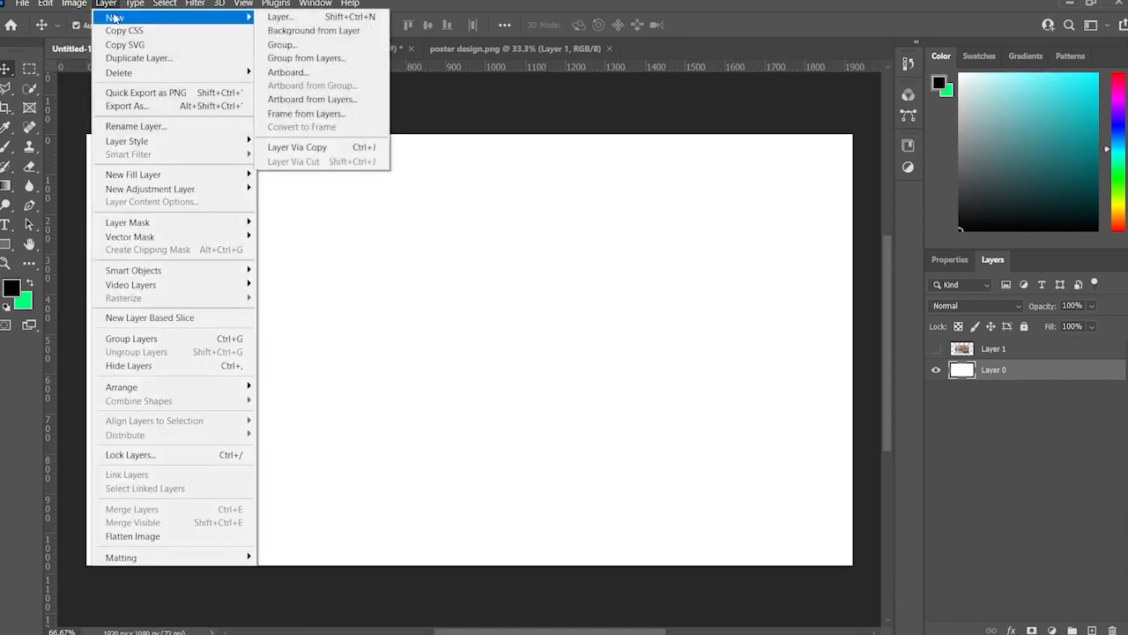
{"action": "left_click", "coordinate": [300, 32]}
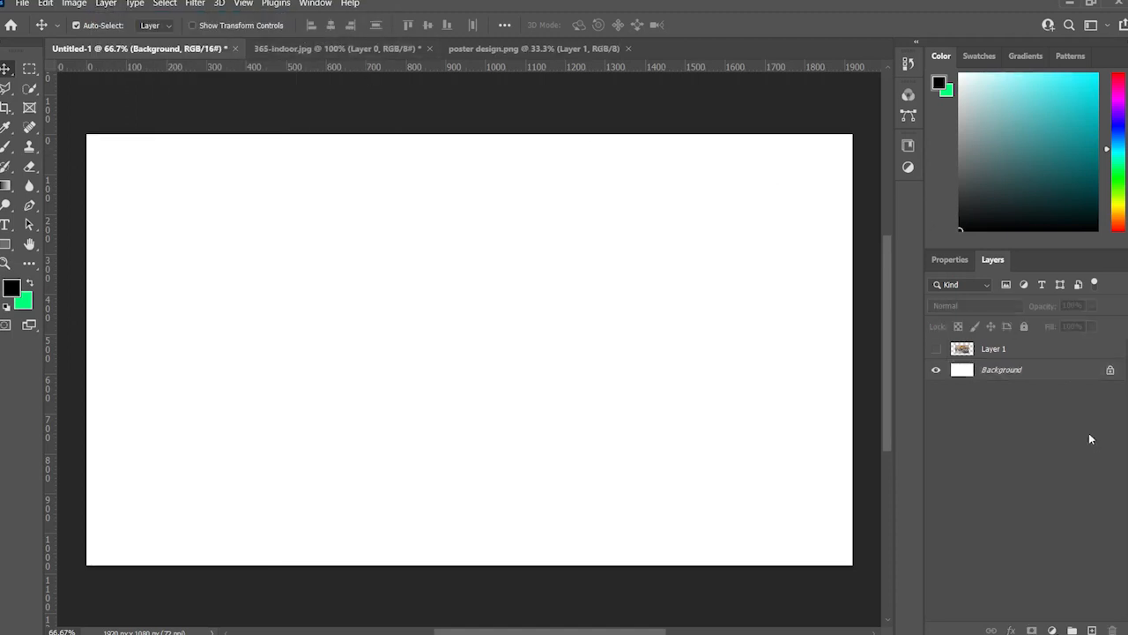
{"action": "left_click", "coordinate": [1030, 371]}
{"action": "left_click", "coordinate": [1023, 428]}
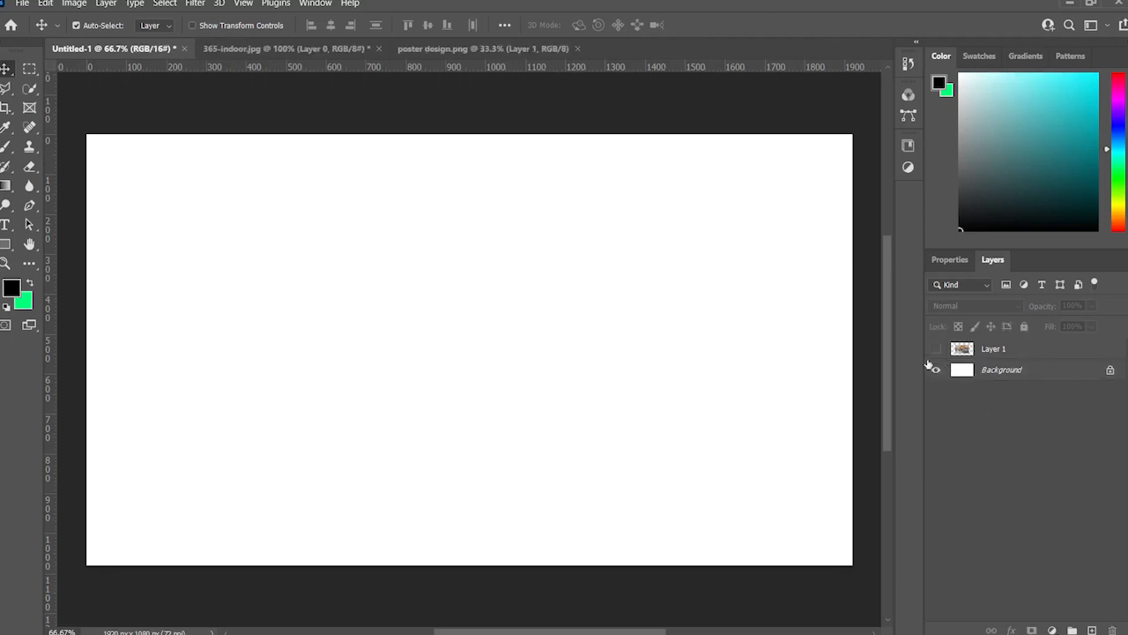
Toggle the visibility of Layer 1 several times and leave the photo shown
{"action": "left_click", "coordinate": [935, 351]}
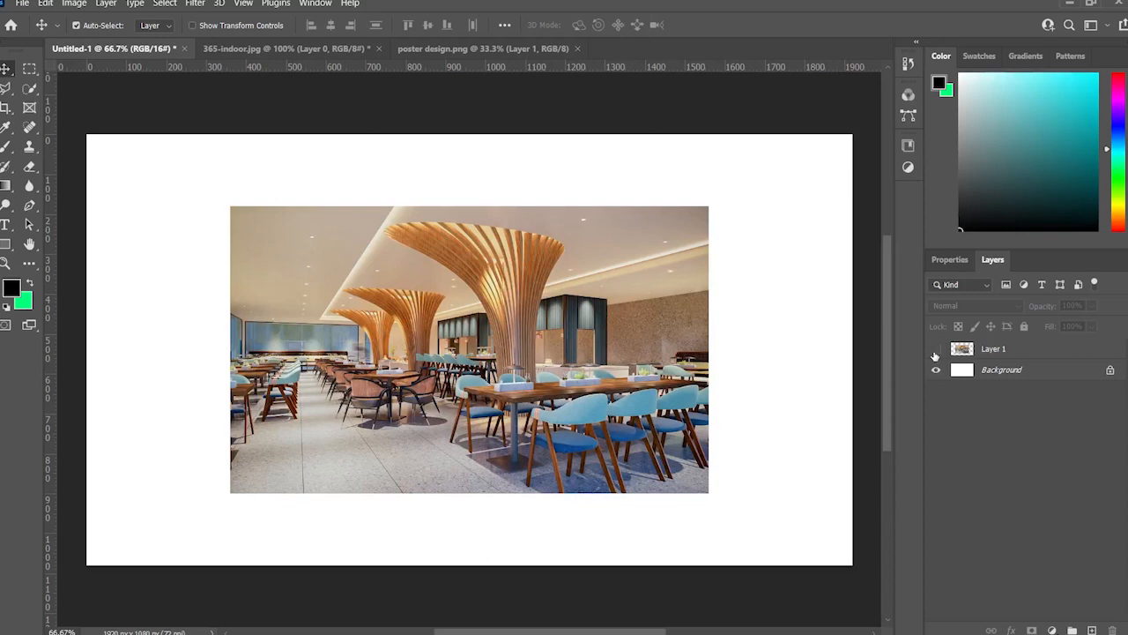
{"action": "left_click", "coordinate": [935, 352]}
{"action": "left_click", "coordinate": [935, 353]}
{"action": "left_click", "coordinate": [936, 353]}
{"action": "left_click", "coordinate": [937, 353]}
{"action": "left_click", "coordinate": [997, 352]}
{"action": "key", "text": "ctrl+t"}
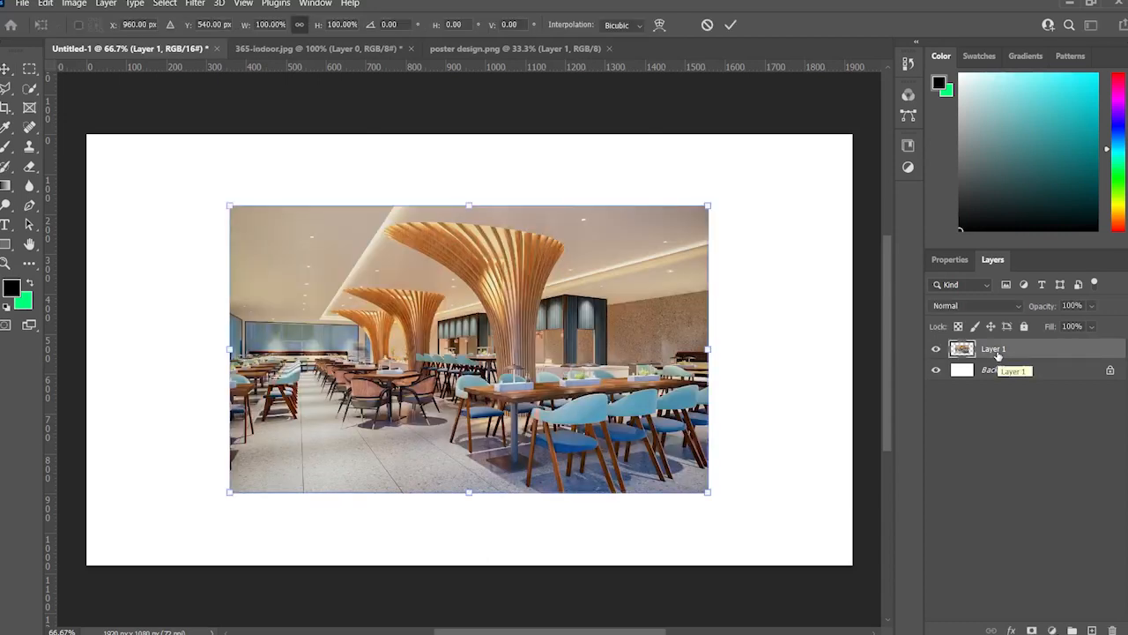
{"action": "key", "text": "Return"}
{"action": "left_click", "coordinate": [957, 391]}
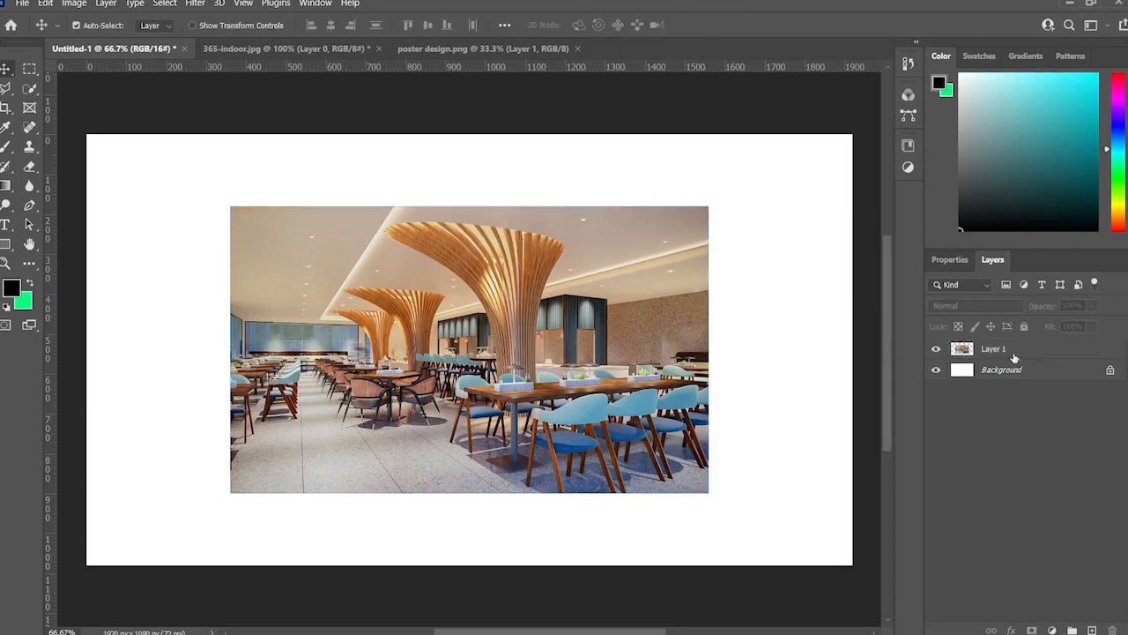
{"action": "left_click", "coordinate": [1002, 355]}
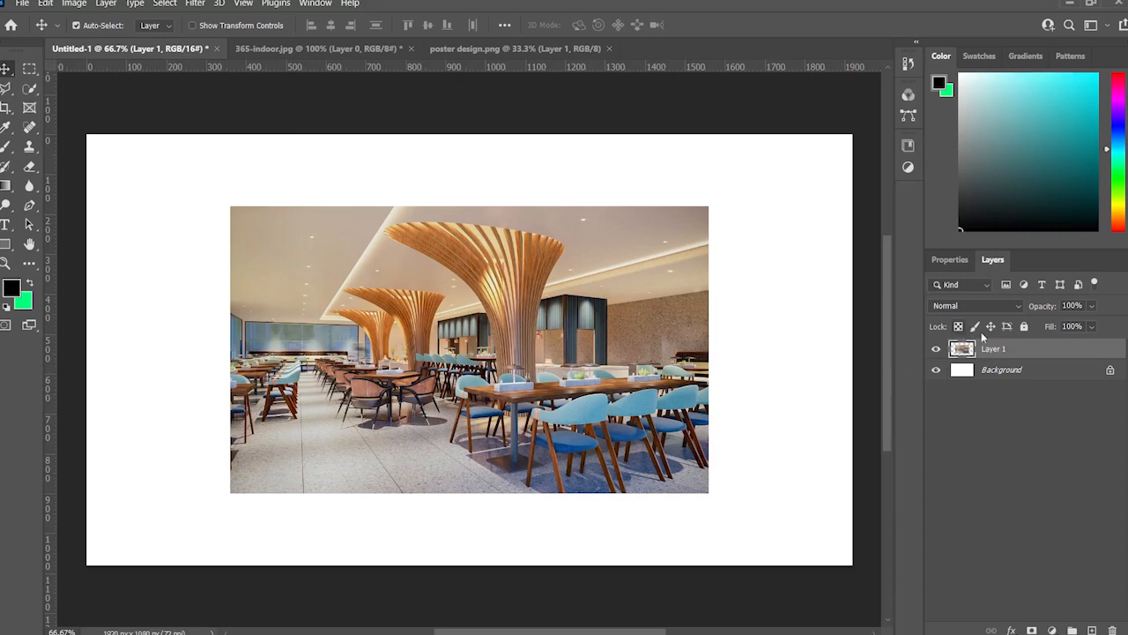
{"action": "left_click", "coordinate": [994, 441]}
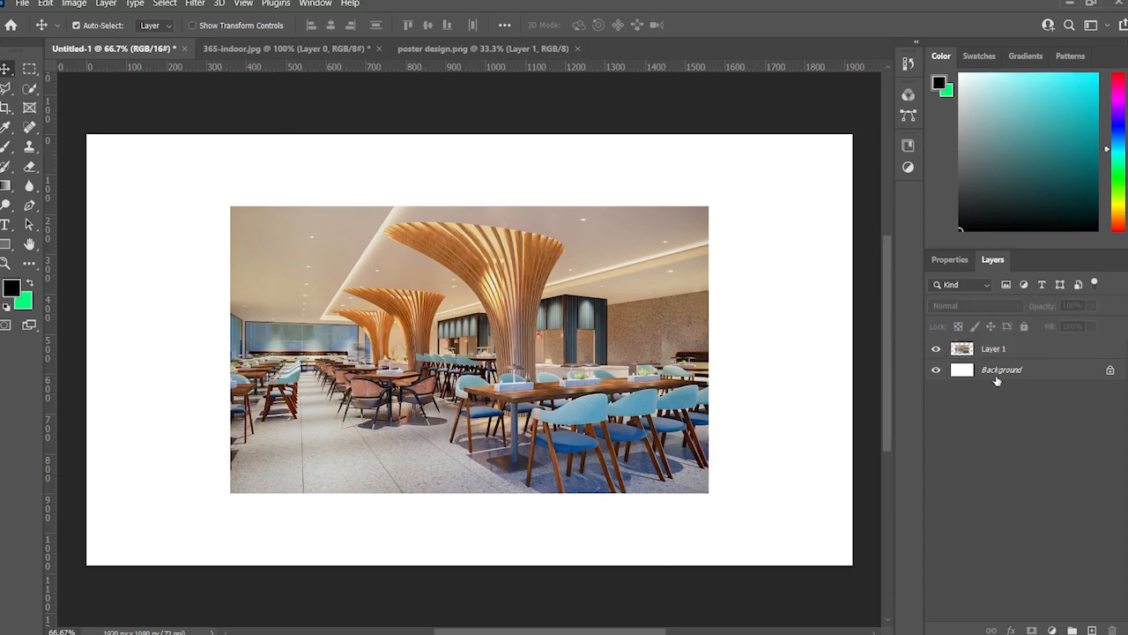
Scale the photo on Layer 1 down proportionally to about 16.36%, keeping its lower-left corner in place, and apply the transform
{"action": "left_click", "coordinate": [1001, 353]}
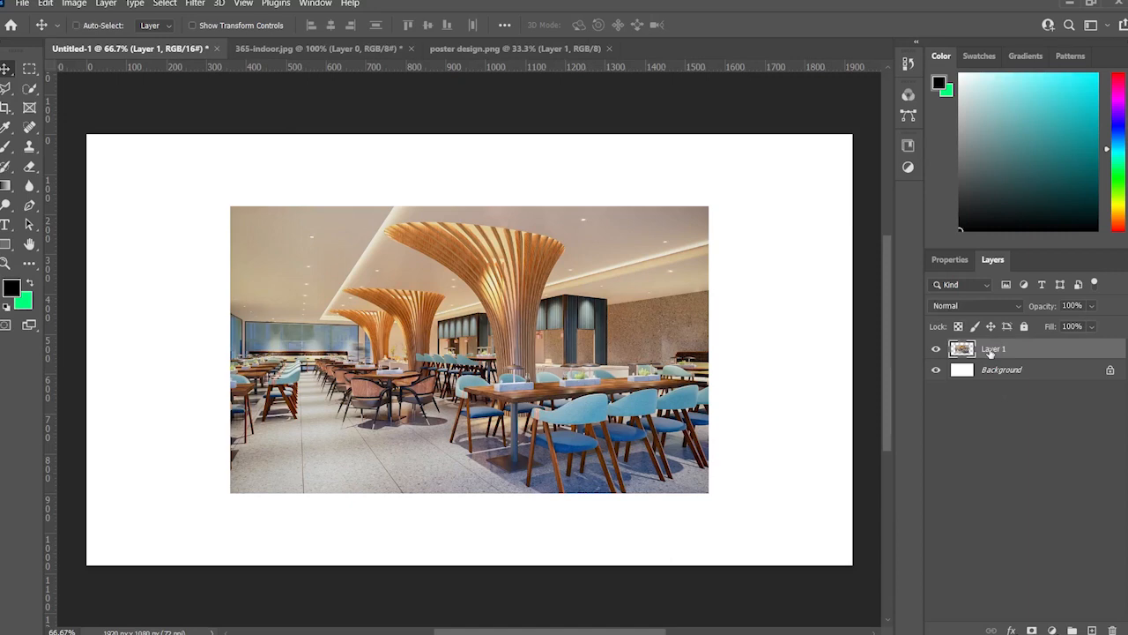
{"action": "key", "text": "ctrl+t"}
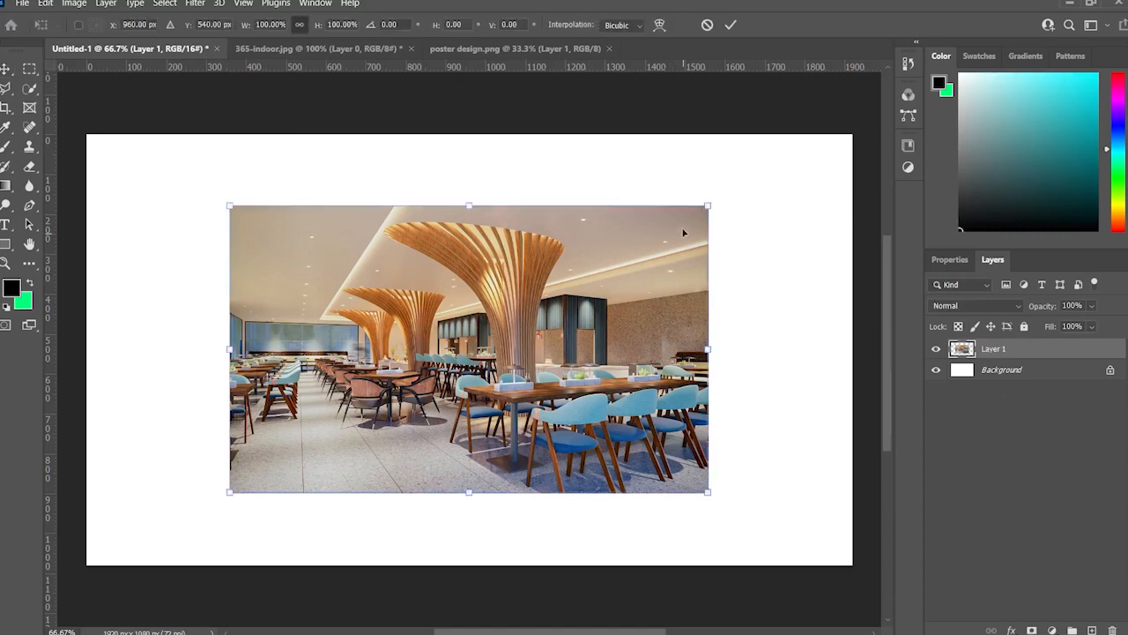
{"action": "left_click_drag", "start_coordinate": [692, 221], "coordinate": [310, 446]}
{"action": "left_click", "coordinate": [733, 25]}
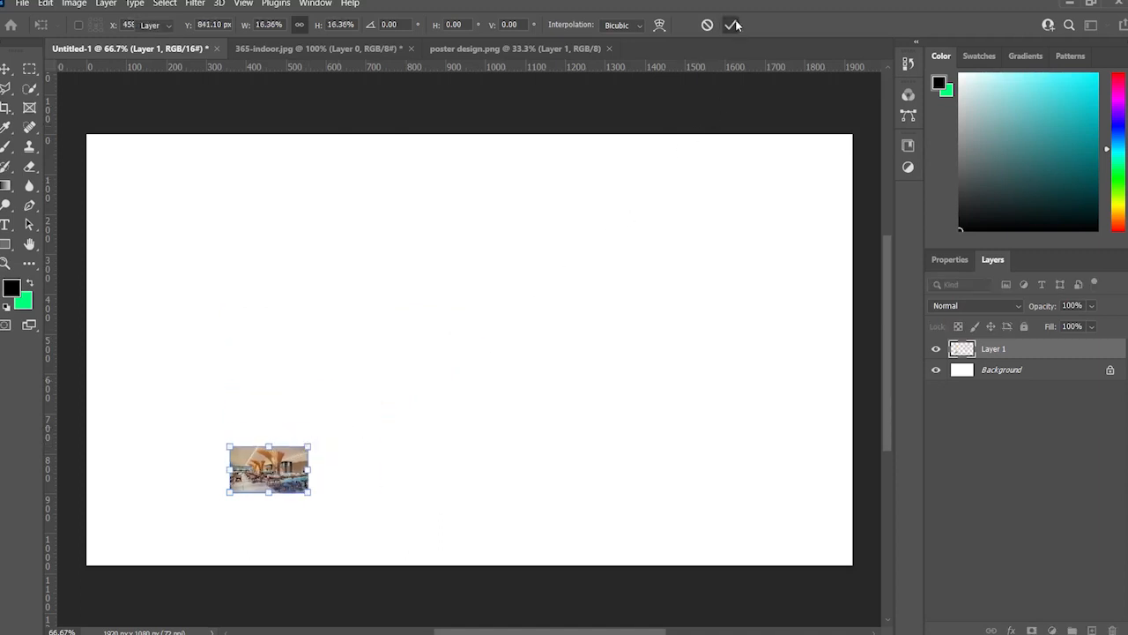
{"action": "left_click", "coordinate": [1001, 369]}
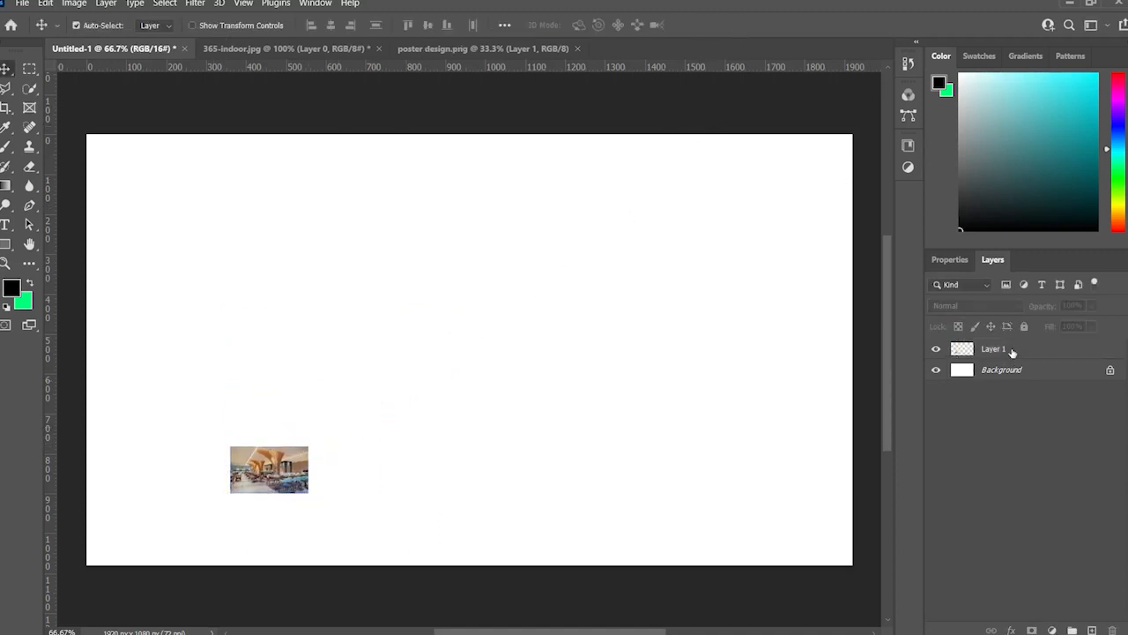
Enlarge the shrunken photo on Layer 1 proportionally to about 727% from its lower-left corner and apply the transform
{"action": "left_click", "coordinate": [1011, 350]}
{"action": "key", "text": "ctrl+t"}
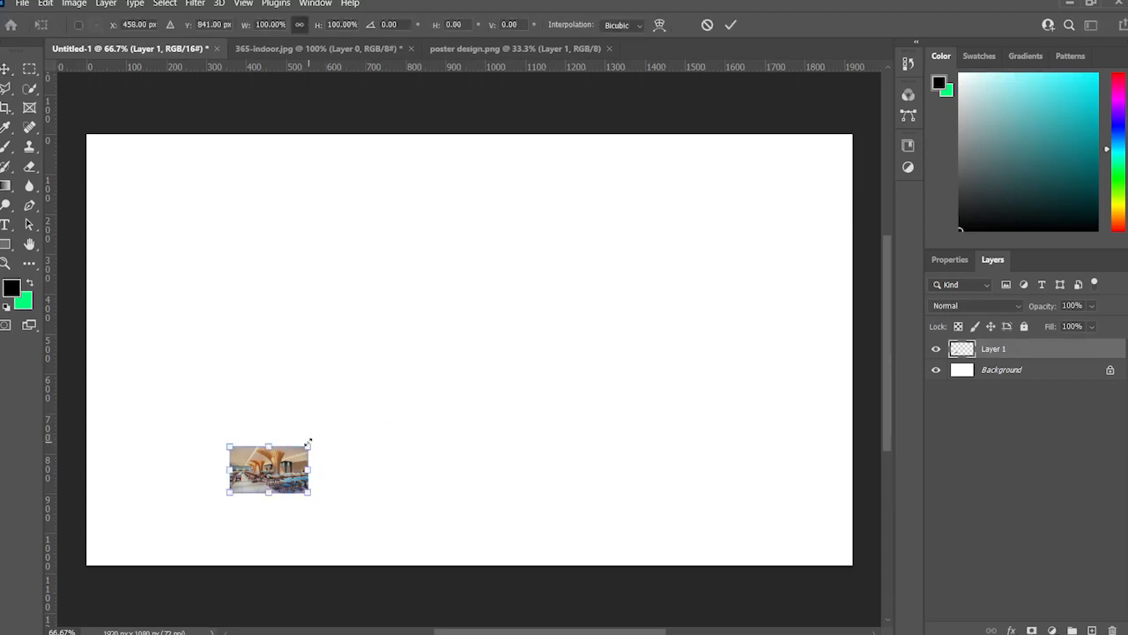
{"action": "left_click_drag", "start_coordinate": [307, 445], "coordinate": [846, 176]}
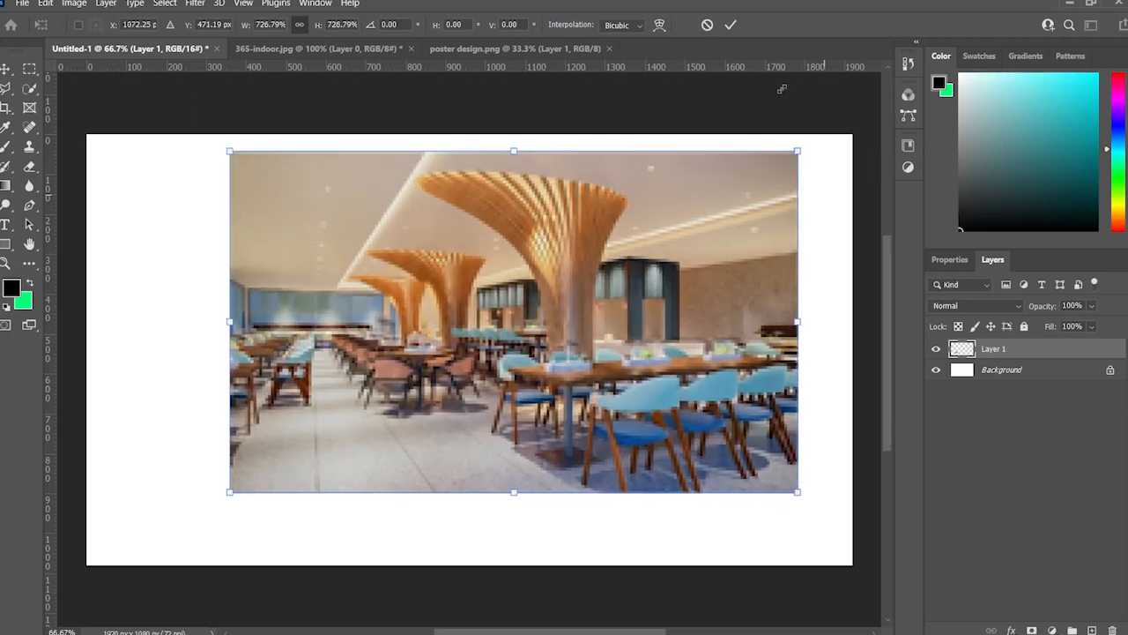
{"action": "left_click", "coordinate": [731, 24]}
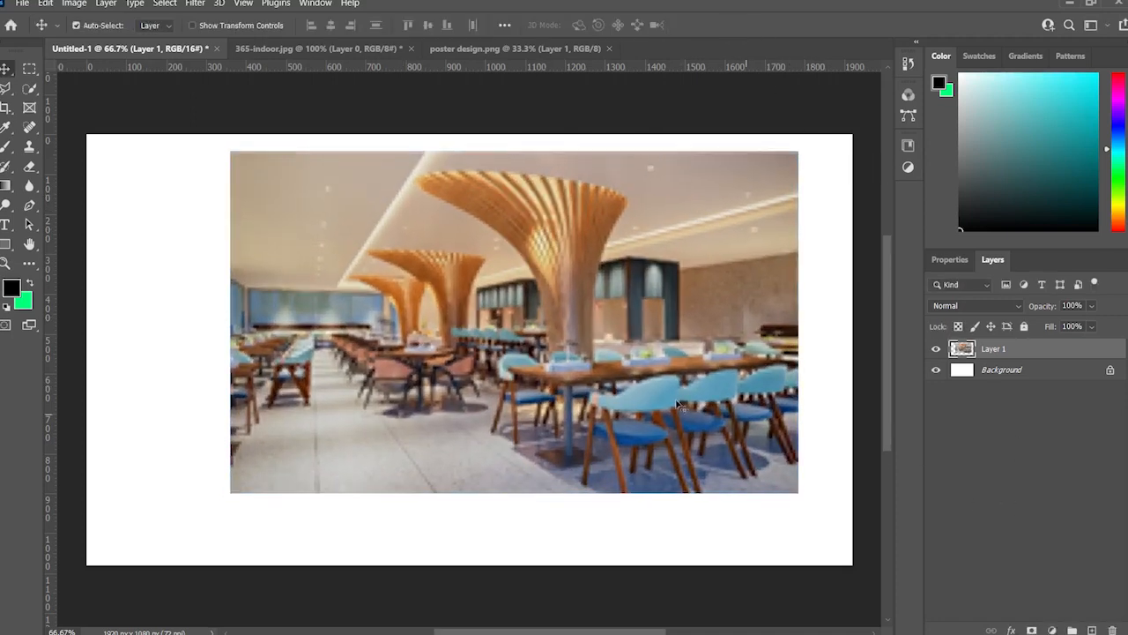
{"action": "left_click", "coordinate": [974, 416]}
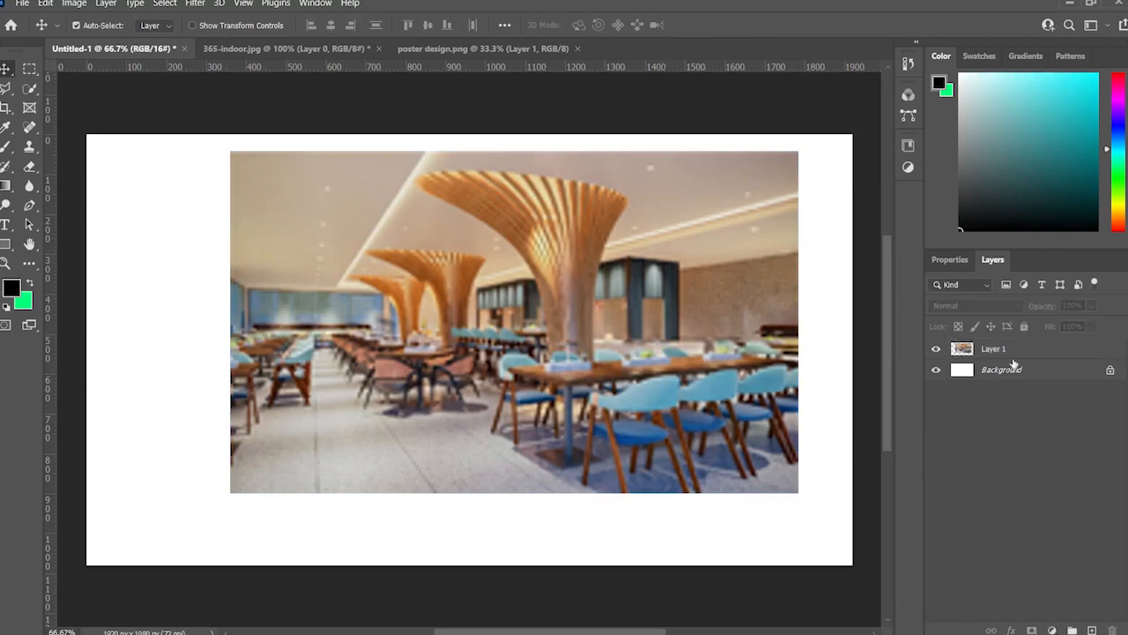
{"action": "left_click", "coordinate": [1018, 353]}
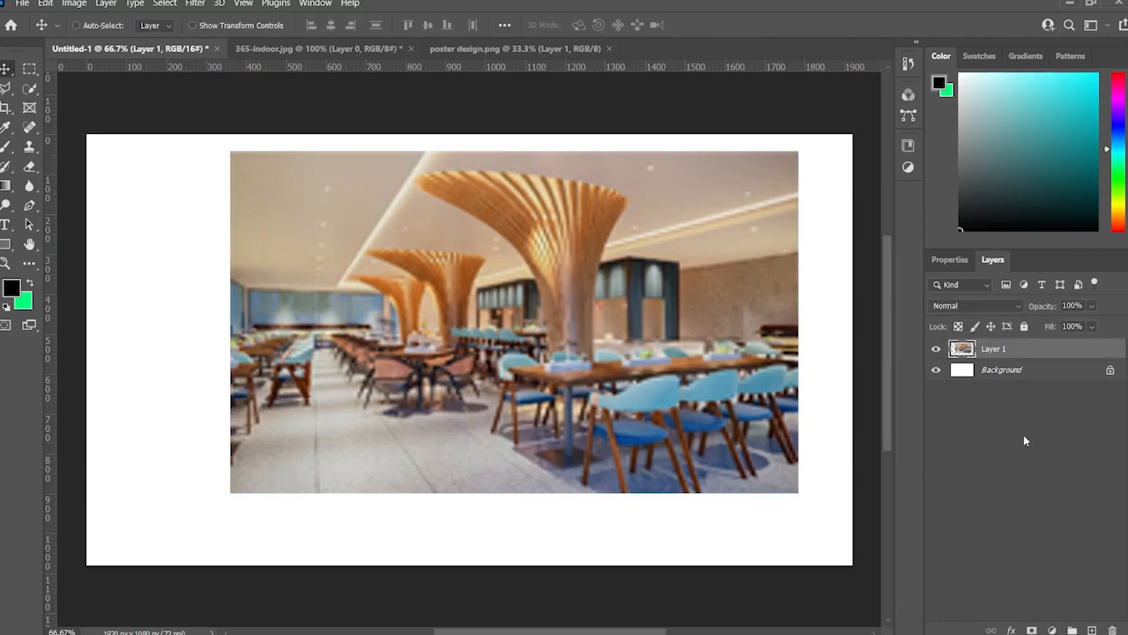
Undo both the enlarging and the shrinking of the photo, and convert Layer 1 to a Smart Object
{"action": "key", "text": "ctrl+z"}
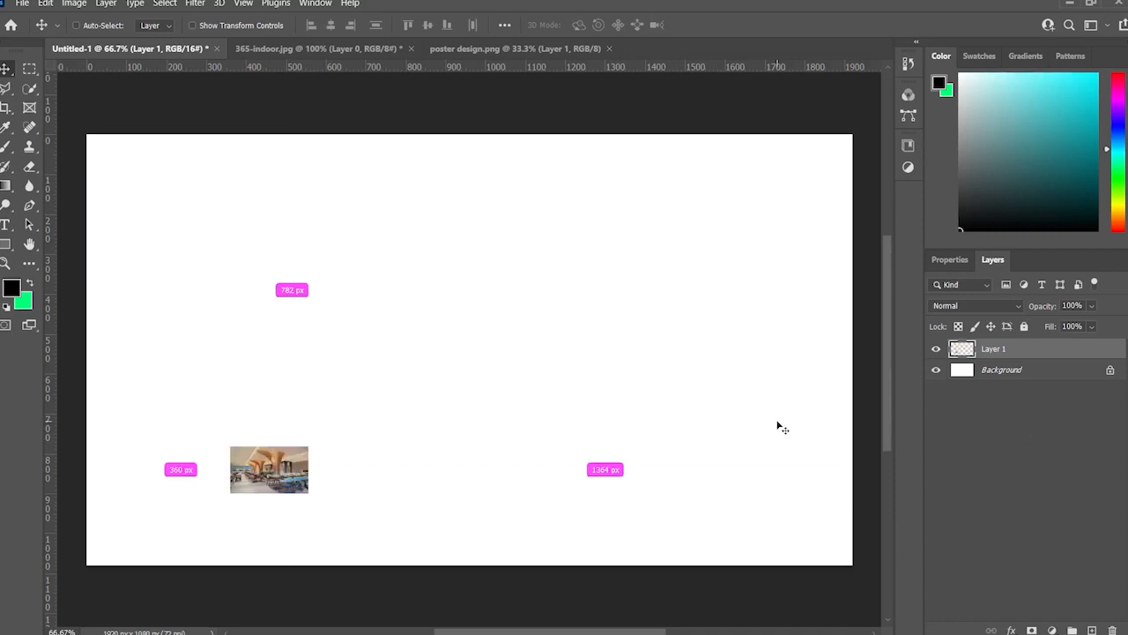
{"action": "key", "text": "ctrl+shift+z"}
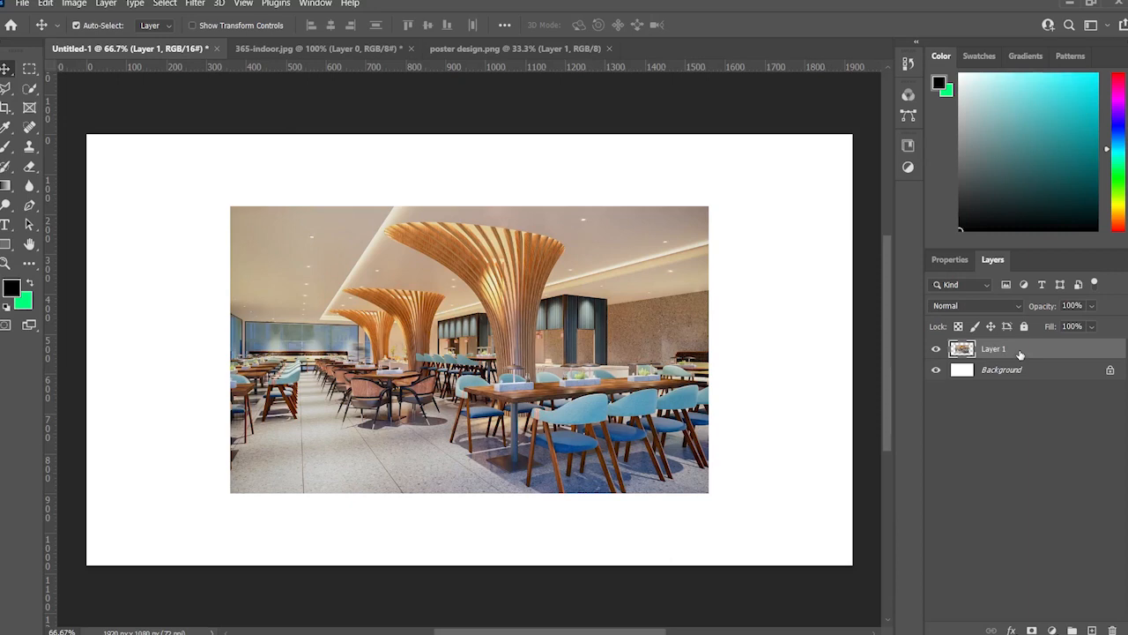
{"action": "right_click", "coordinate": [1020, 354]}
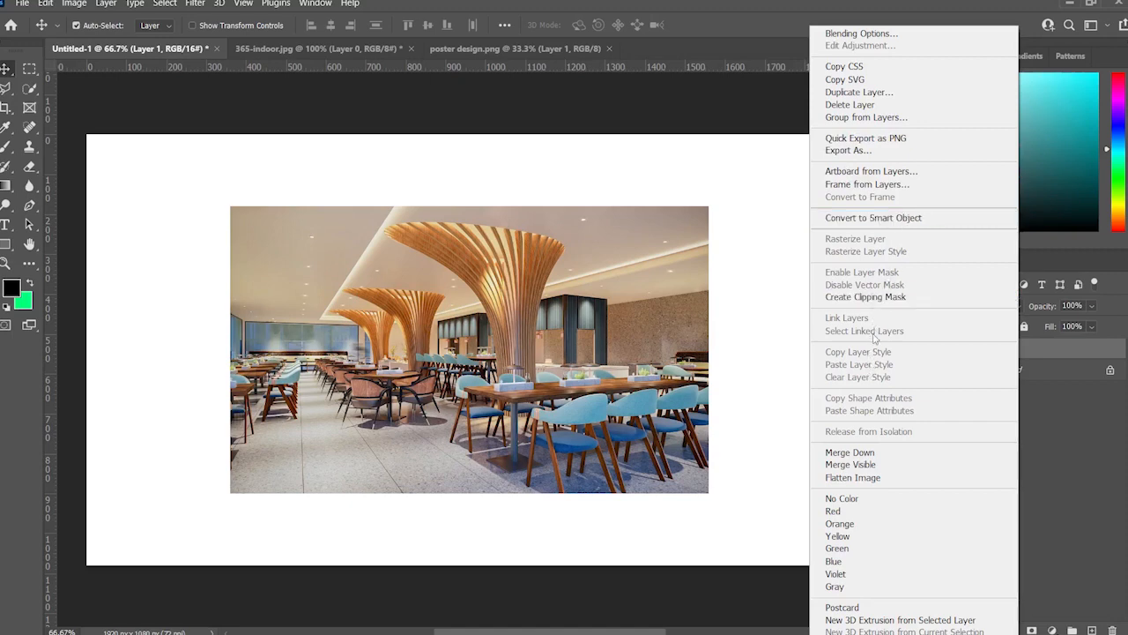
{"action": "left_click", "coordinate": [888, 219]}
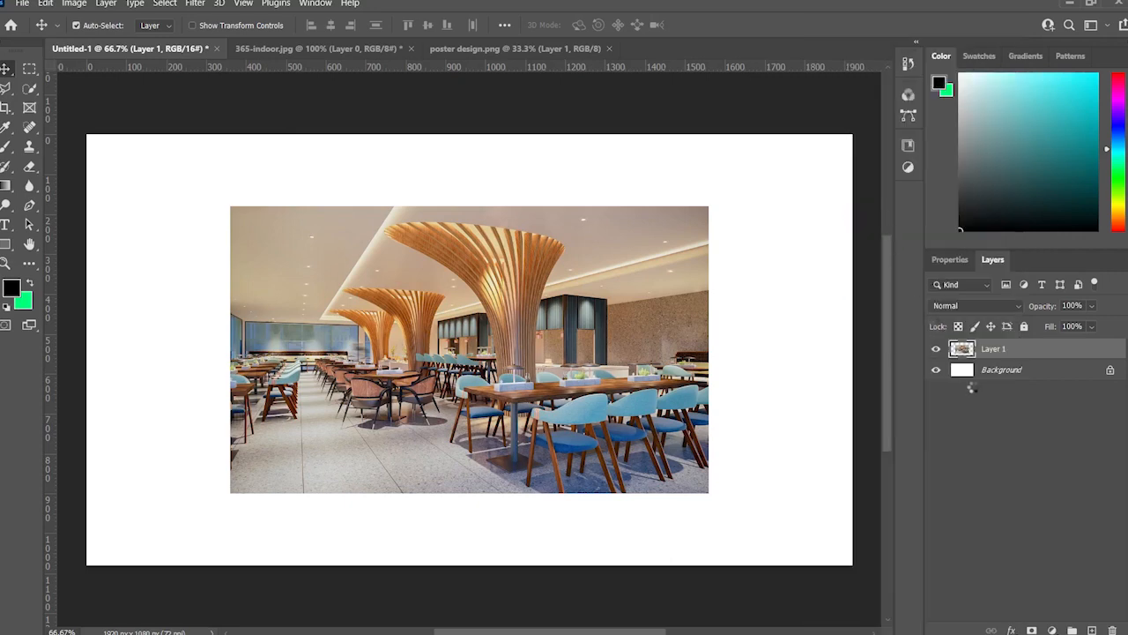
Scale the Smart Object photo down proportionally to 13.75%, keeping its lower-left corner in place, and apply the transform
{"action": "key", "text": "ctrl"}
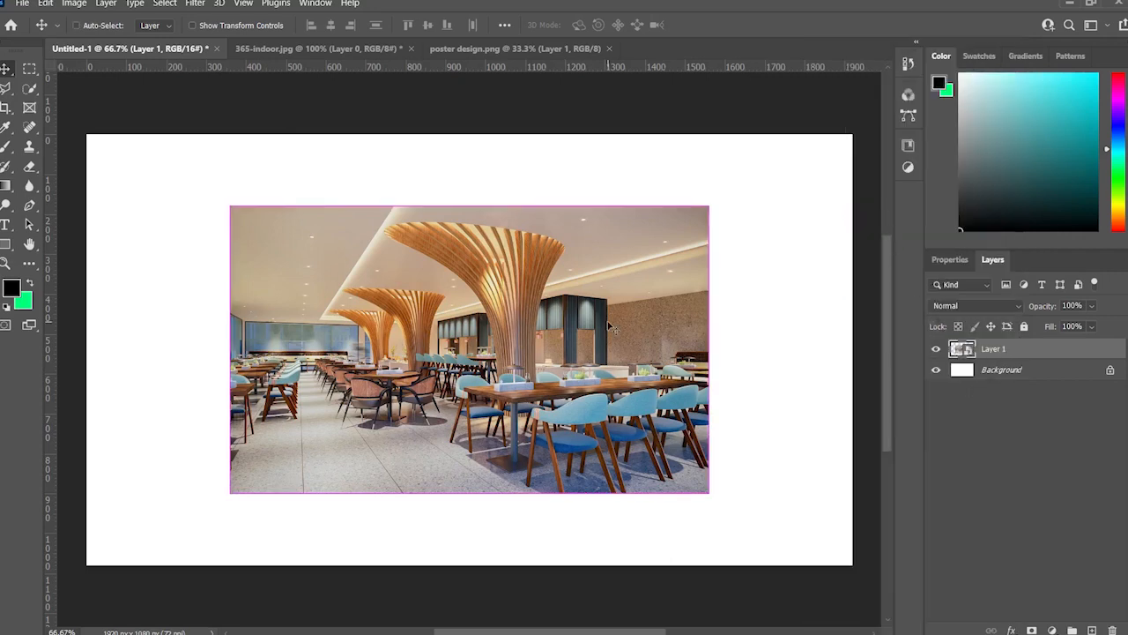
{"action": "key", "text": "ctrl+t"}
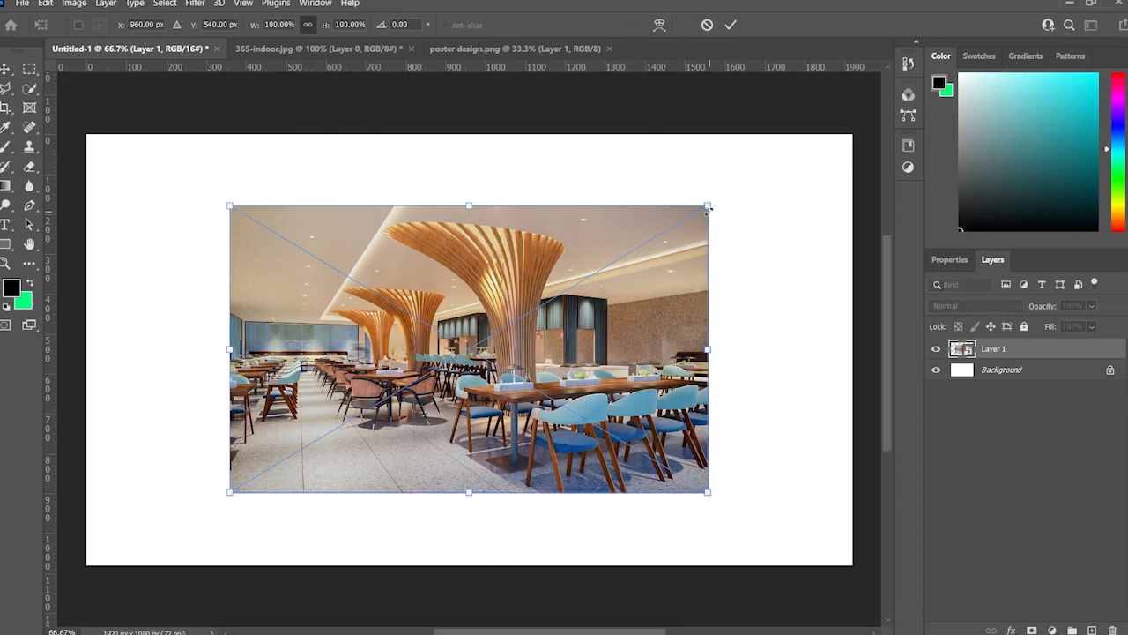
{"action": "left_click_drag", "start_coordinate": [701, 215], "coordinate": [298, 452]}
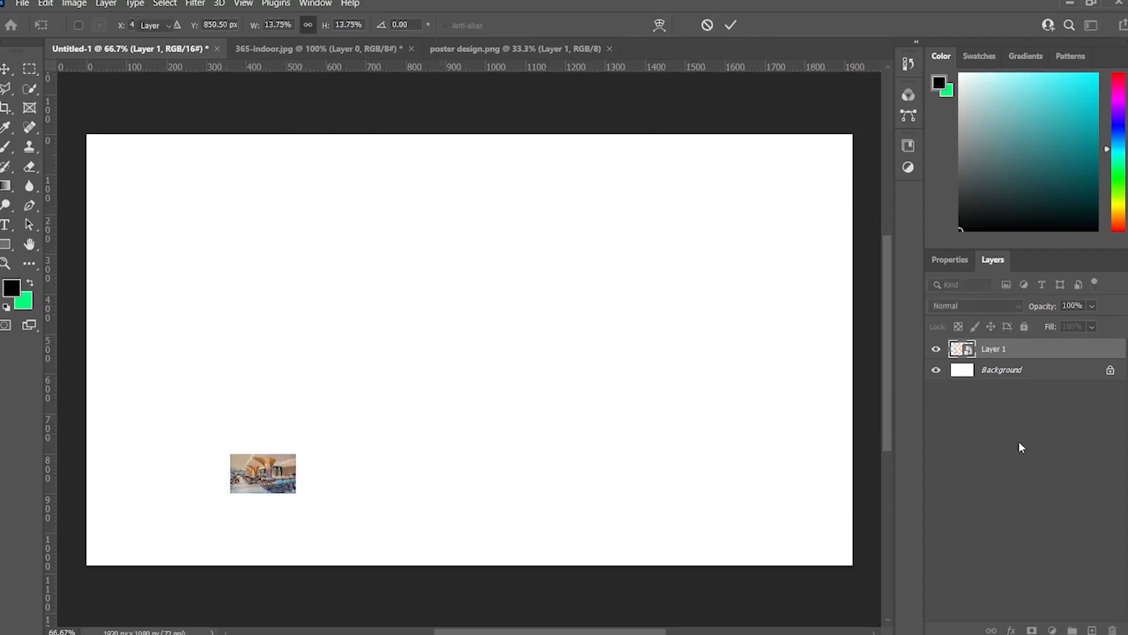
{"action": "left_click", "coordinate": [1019, 443]}
Enlarge the shrunken Smart Object photo proportionally from its lower-left corner until it nearly reaches the canvas's upper edge, and apply the transform
{"action": "left_click", "coordinate": [1002, 349]}
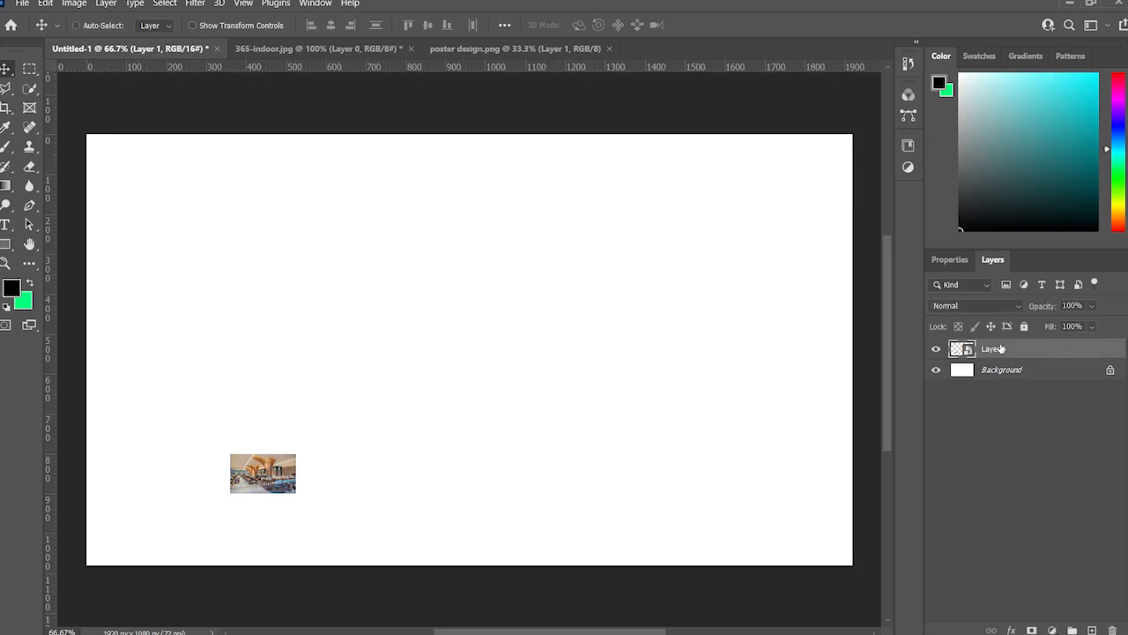
{"action": "key", "text": "ctrl+t"}
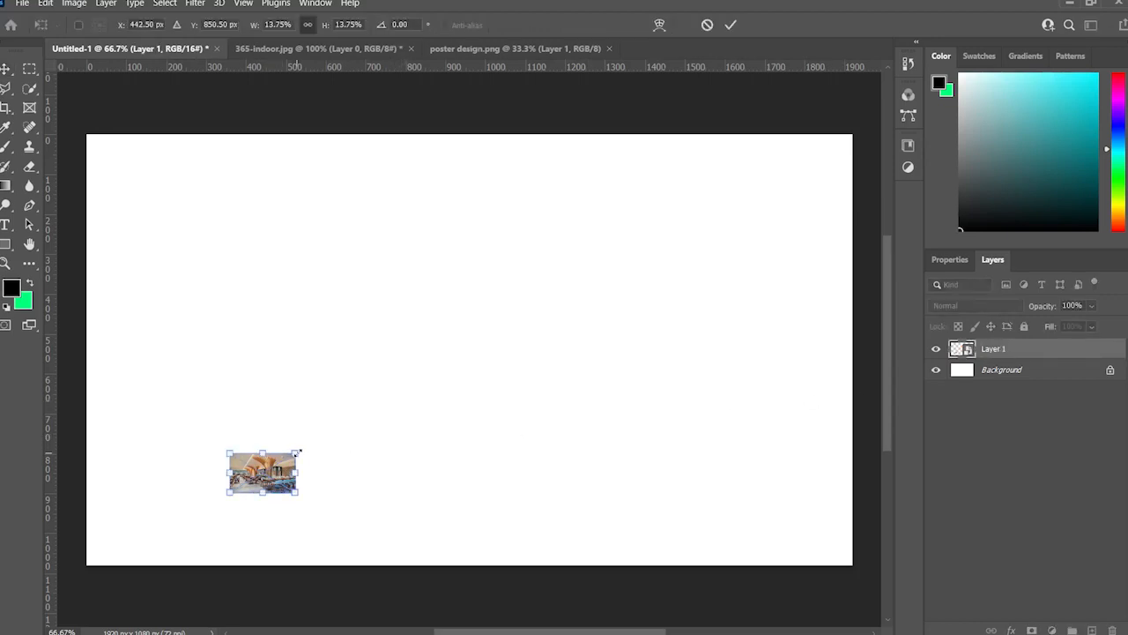
{"action": "left_click_drag", "start_coordinate": [343, 422], "coordinate": [835, 160]}
{"action": "left_click", "coordinate": [731, 25]}
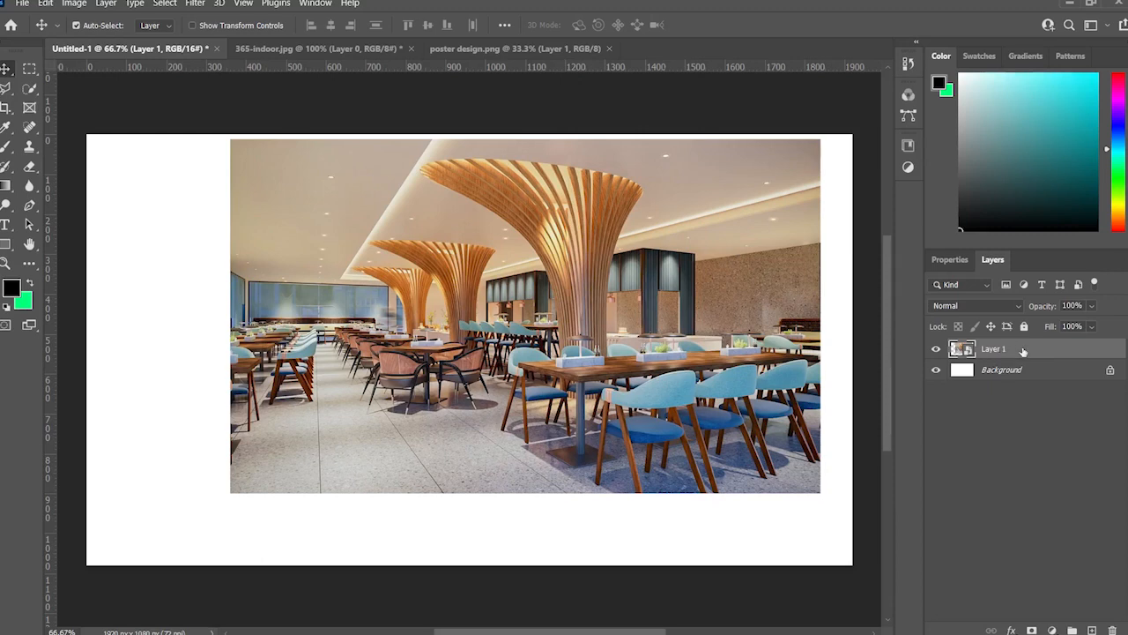
{"action": "right_click", "coordinate": [1022, 349]}
{"action": "left_click", "coordinate": [1043, 440]}
{"action": "left_click", "coordinate": [1042, 421]}
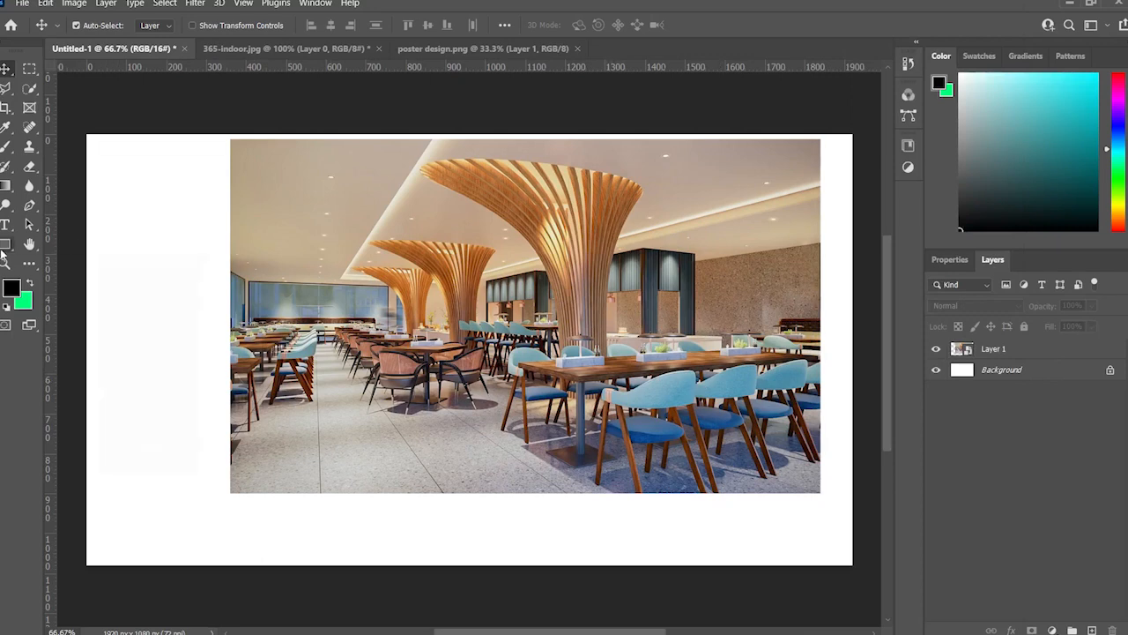
Draw a square shape about 722 px wide over the photo's left half and fill it with the recently used bright green
{"action": "left_click", "coordinate": [4, 244]}
{"action": "left_click_drag", "start_coordinate": [276, 171], "coordinate": [564, 459]}
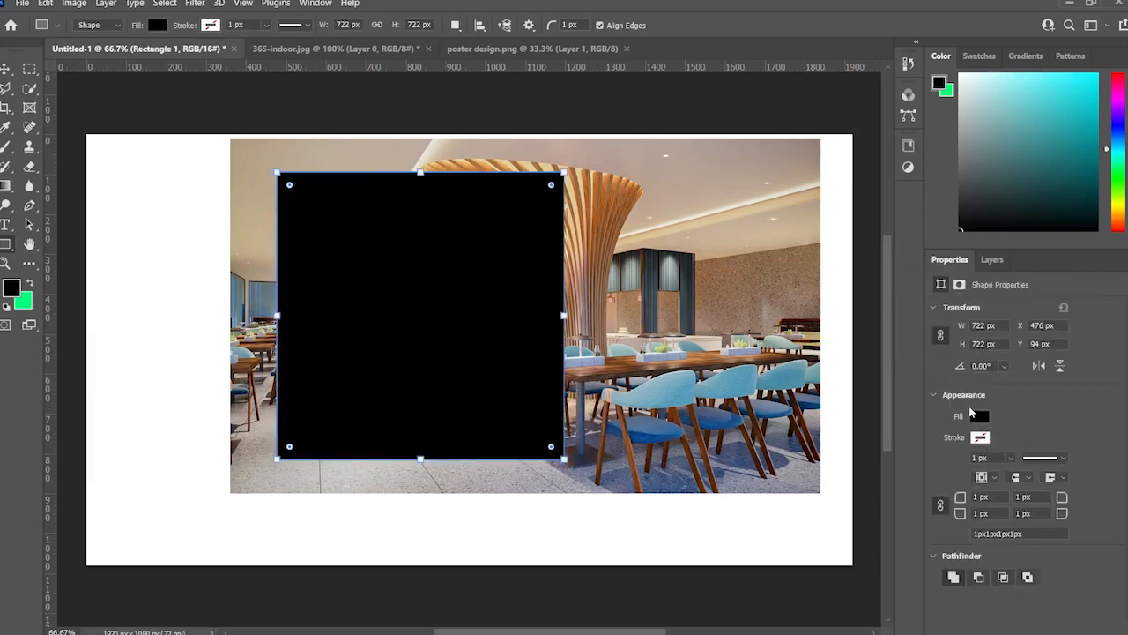
{"action": "left_click", "coordinate": [979, 416]}
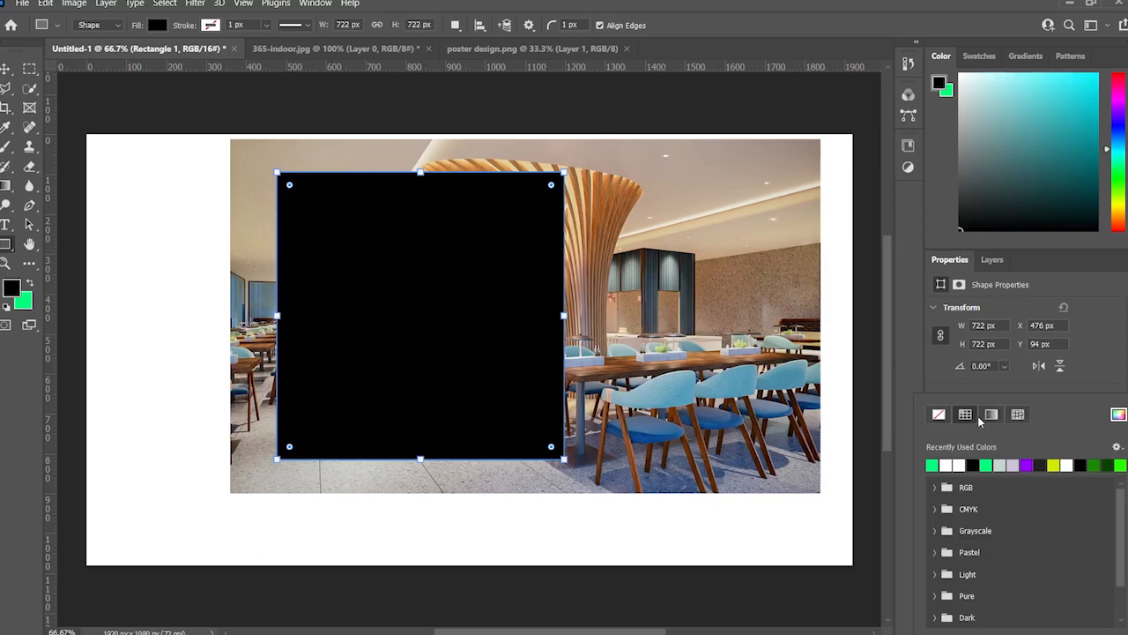
{"action": "left_click", "coordinate": [934, 465]}
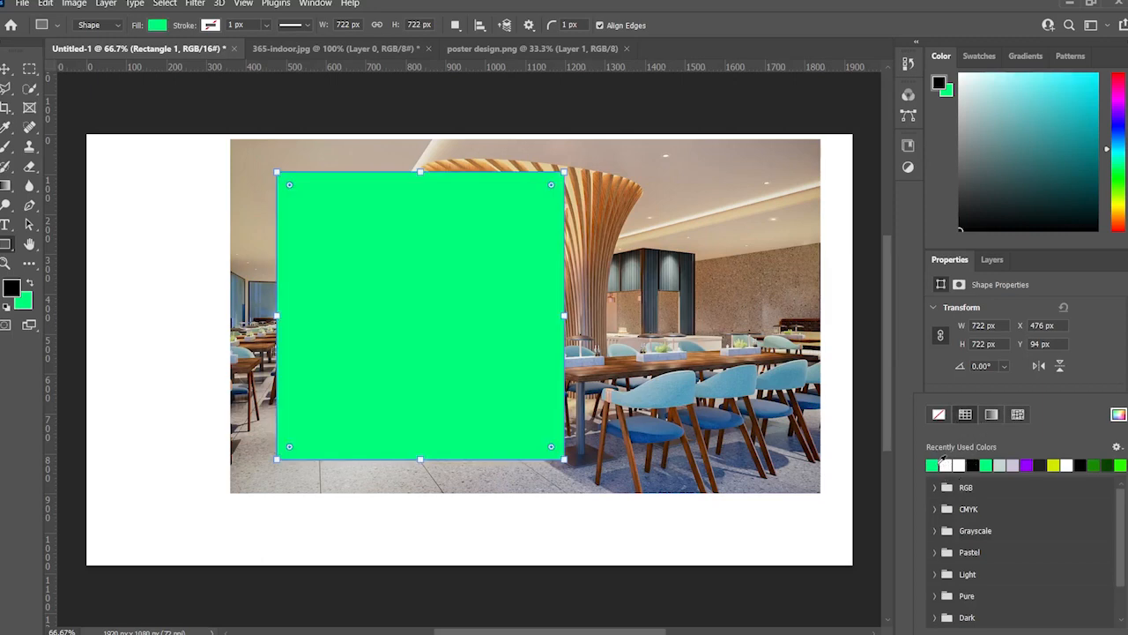
{"action": "left_click", "coordinate": [993, 260]}
{"action": "left_click", "coordinate": [994, 260]}
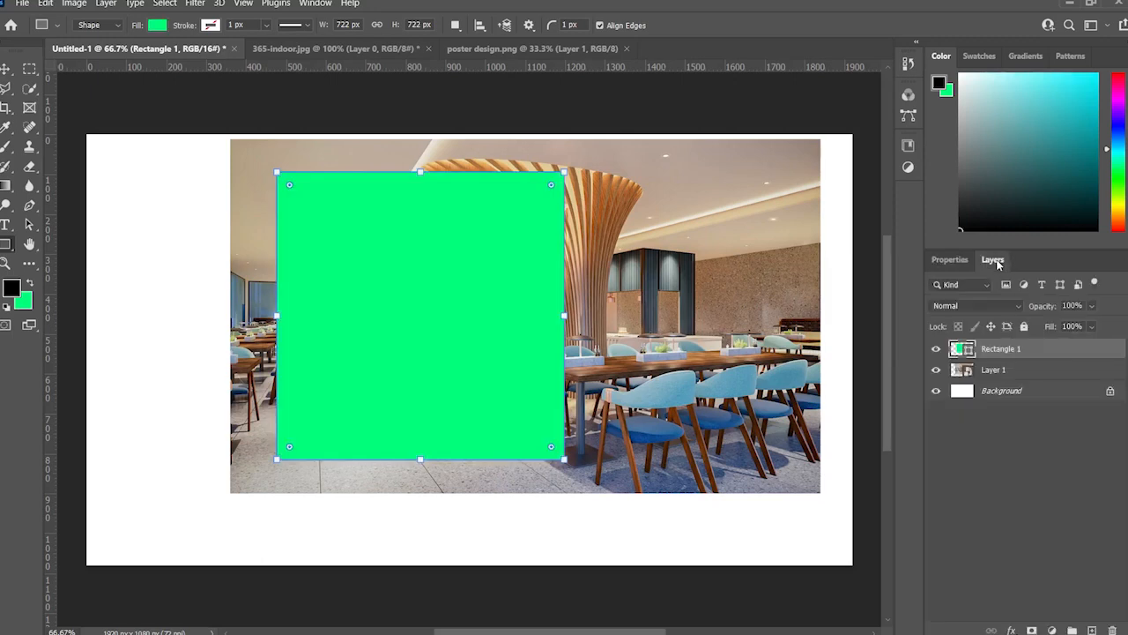
{"action": "key", "text": "Return"}
{"action": "left_click", "coordinate": [1026, 480]}
{"action": "key", "text": "v"}
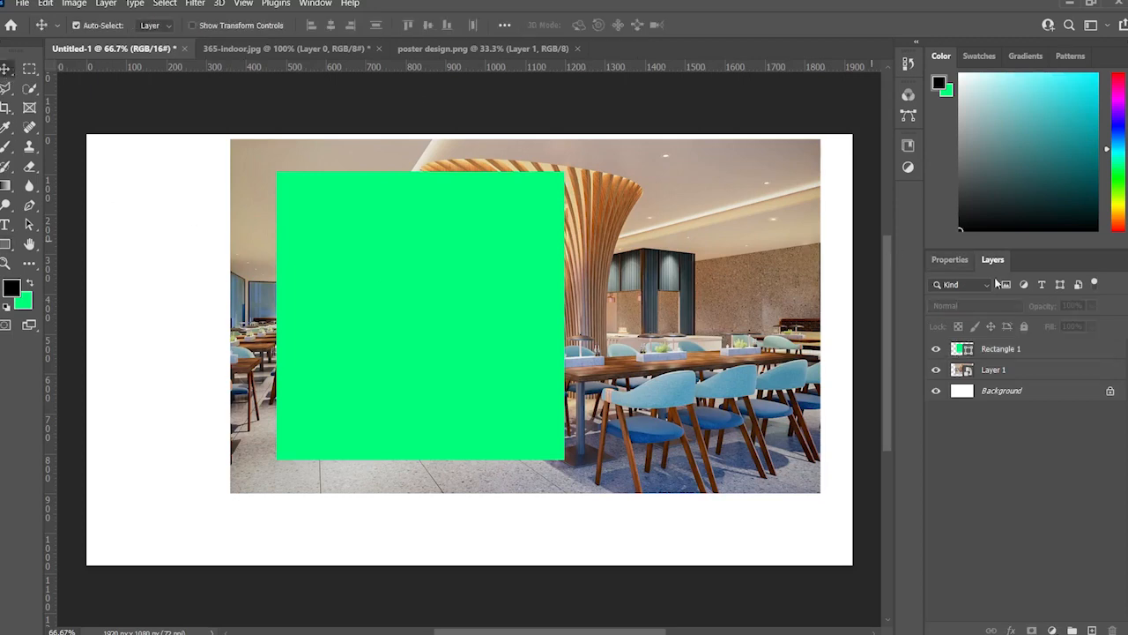
Examine the blend modes available for the green Rectangle 1 layer and leave it at Normal
{"action": "left_click", "coordinate": [1009, 349]}
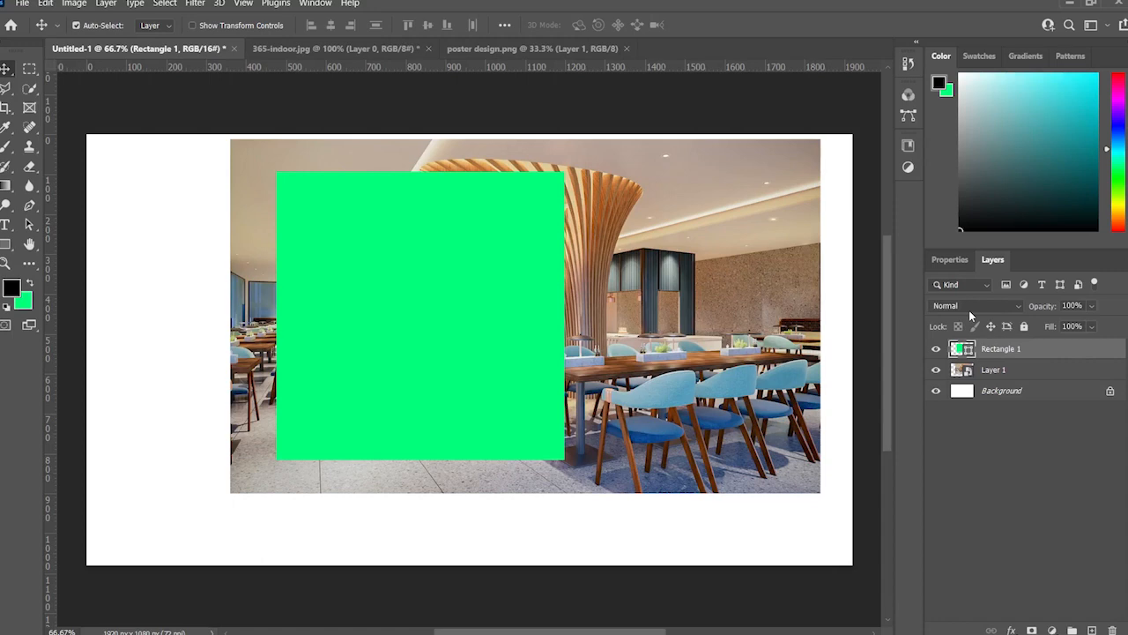
{"action": "left_click", "coordinate": [991, 308]}
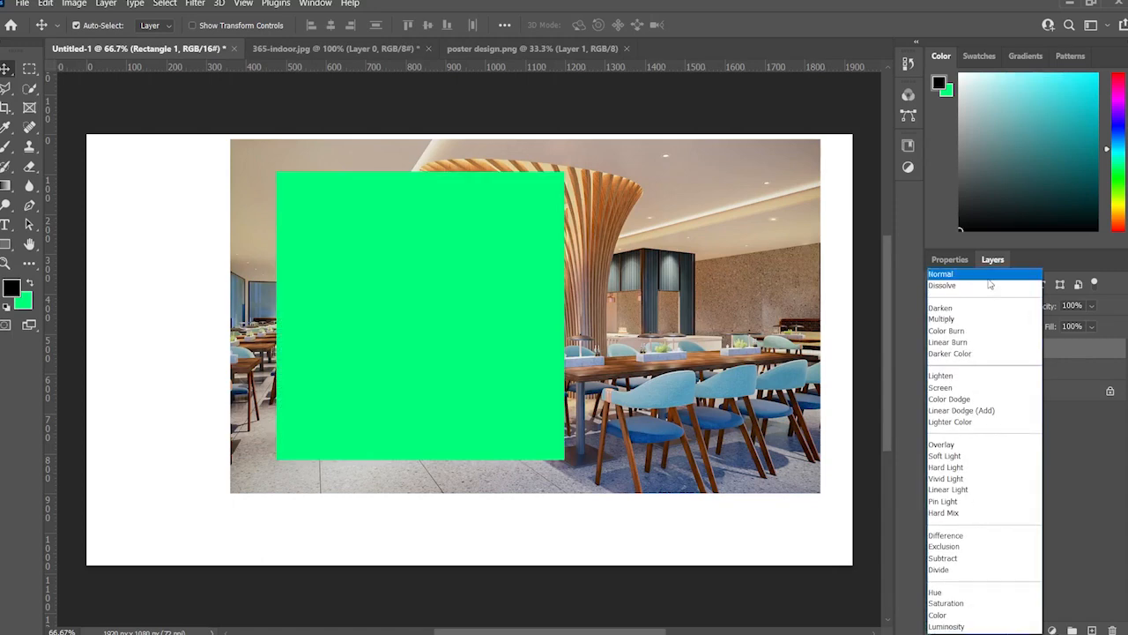
{"action": "left_click", "coordinate": [987, 274]}
{"action": "left_click", "coordinate": [983, 305]}
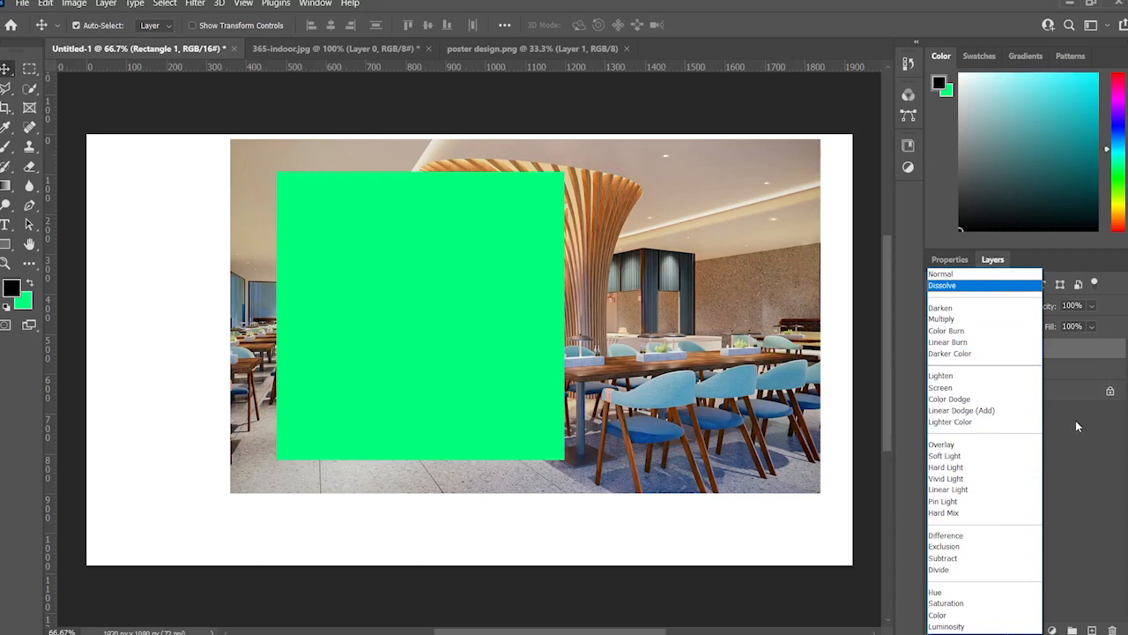
{"action": "left_click", "coordinate": [1075, 420]}
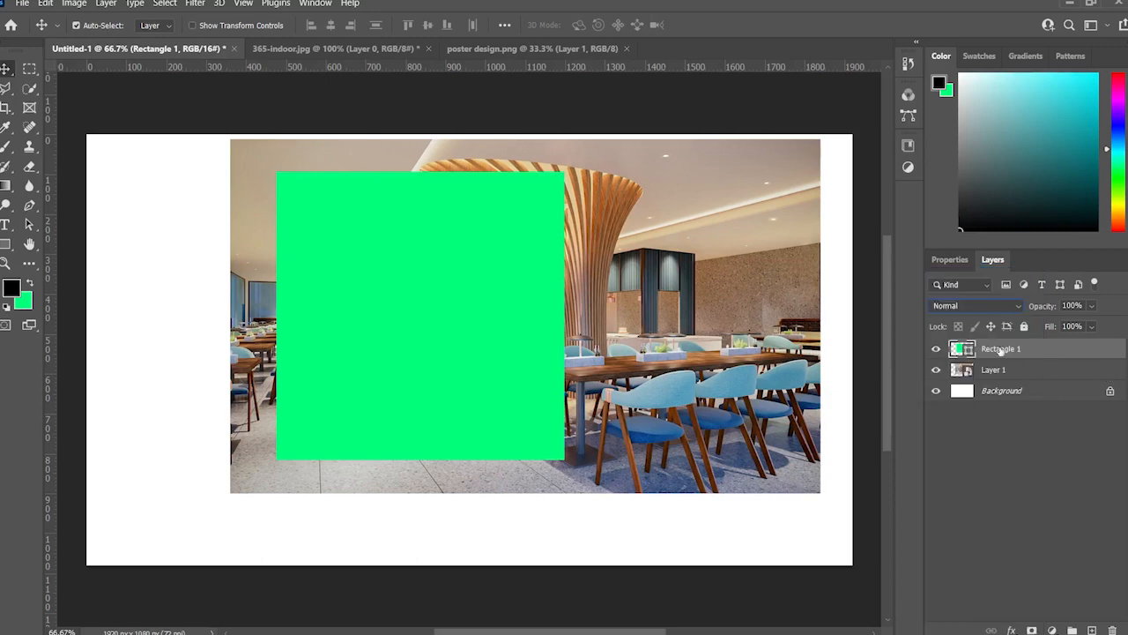
{"action": "left_click", "coordinate": [967, 305]}
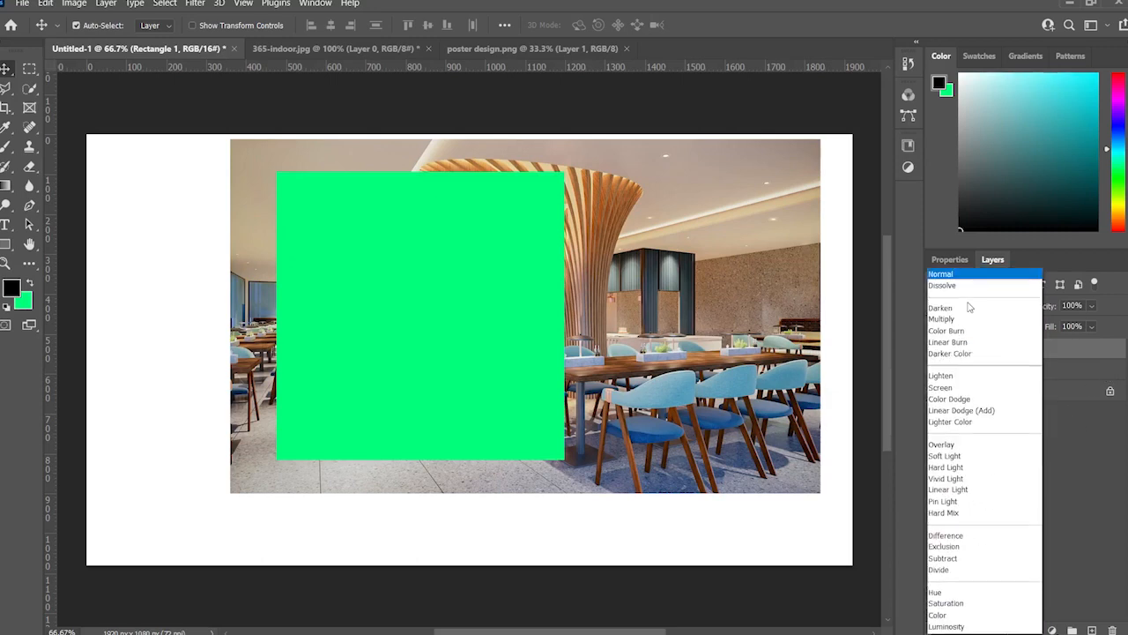
{"action": "left_click", "coordinate": [969, 278]}
{"action": "left_click", "coordinate": [1025, 416]}
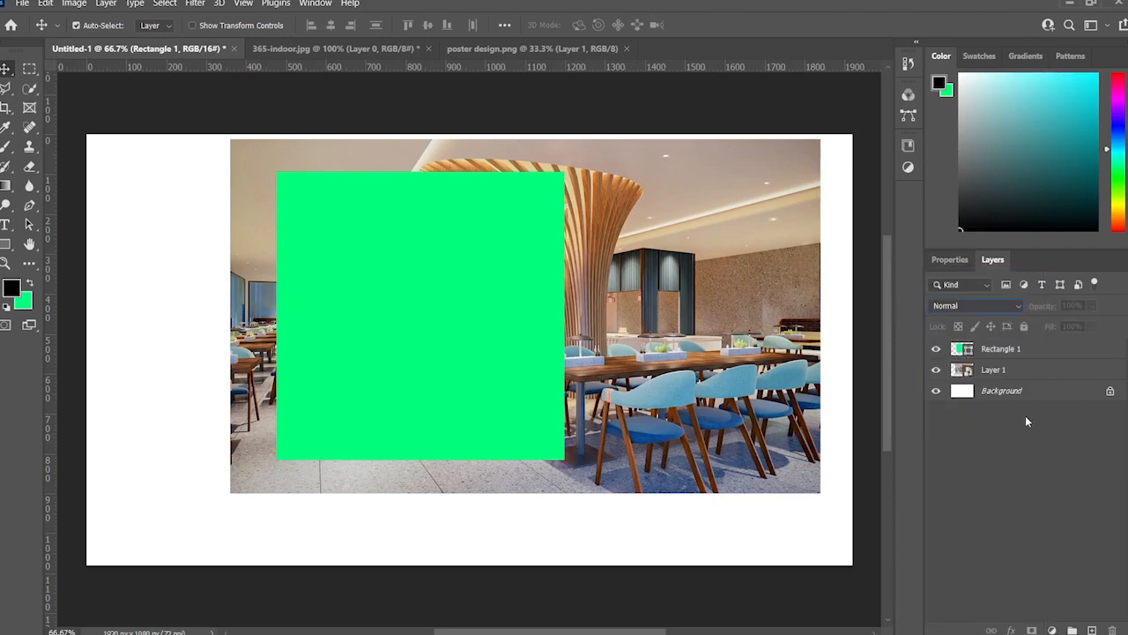
Delete the green Rectangle 1 layer
{"action": "left_click", "coordinate": [1014, 349]}
{"action": "left_click", "coordinate": [1008, 421]}
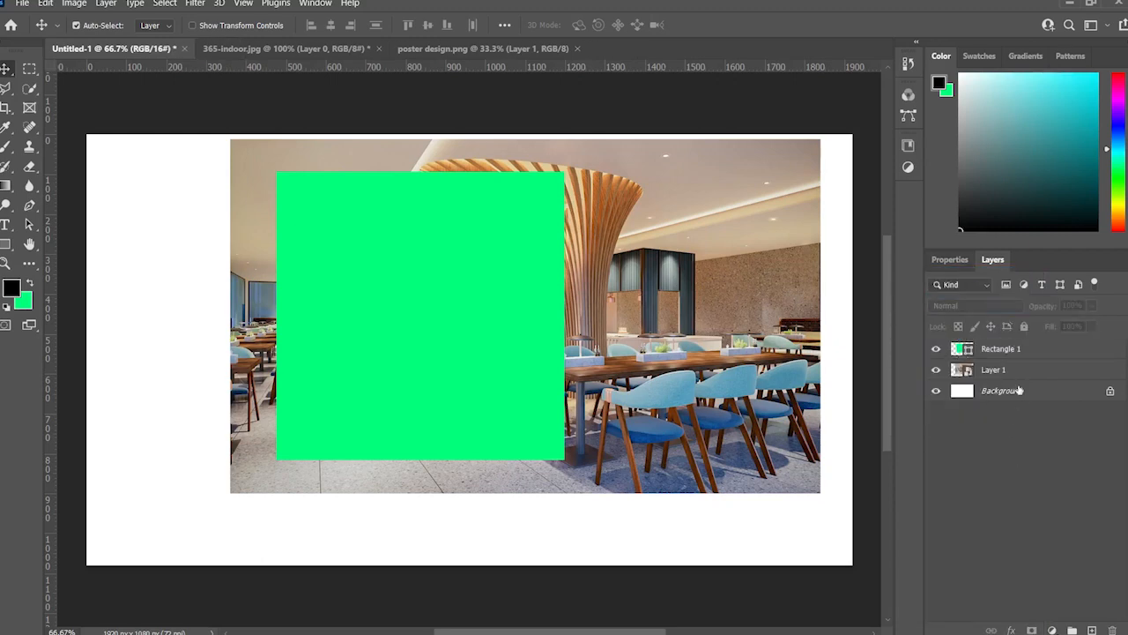
{"action": "left_click", "coordinate": [1007, 351]}
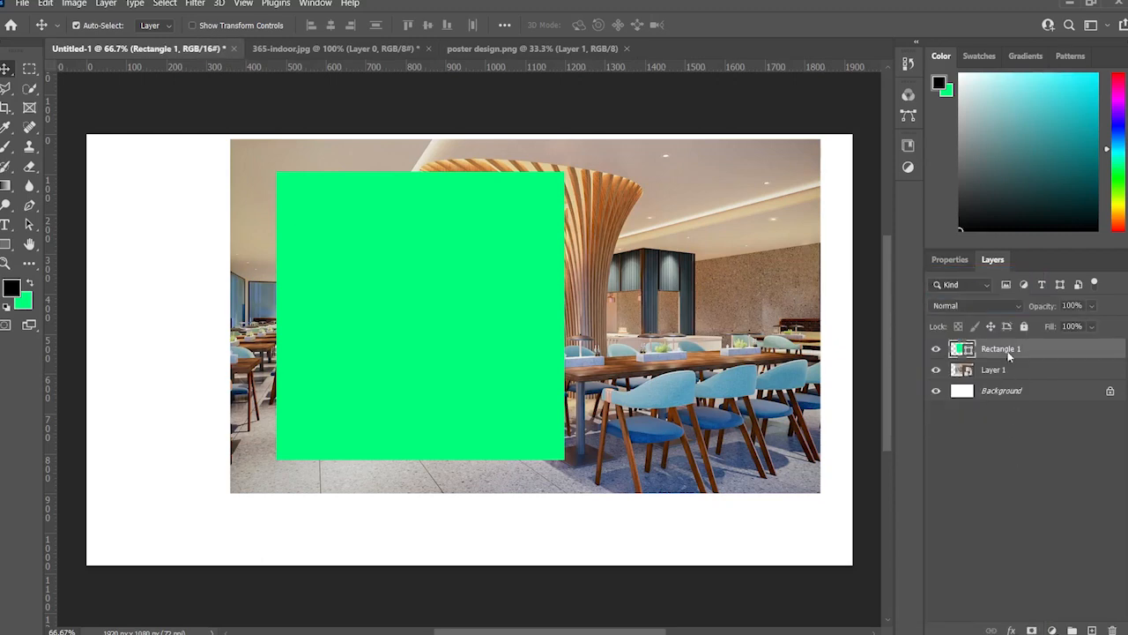
{"action": "key", "text": "Delete"}
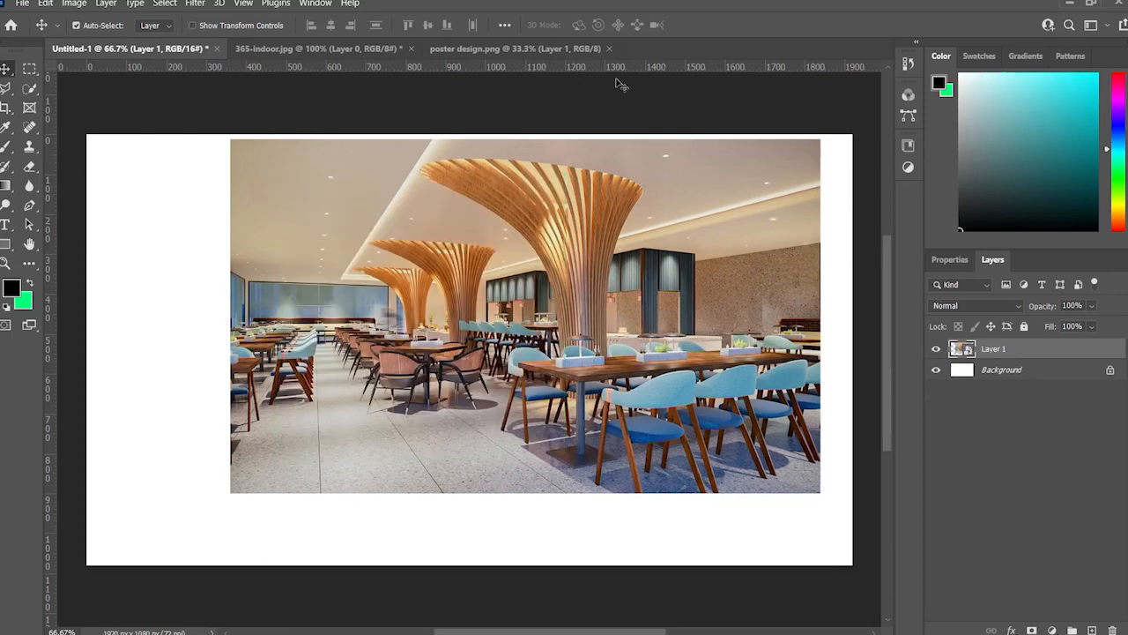
Open the recent image easy-simple-mandala-shape-for-coloring-simple-symbol-mandala-free-vector.jpg as a new document
{"action": "left_click", "coordinate": [542, 48]}
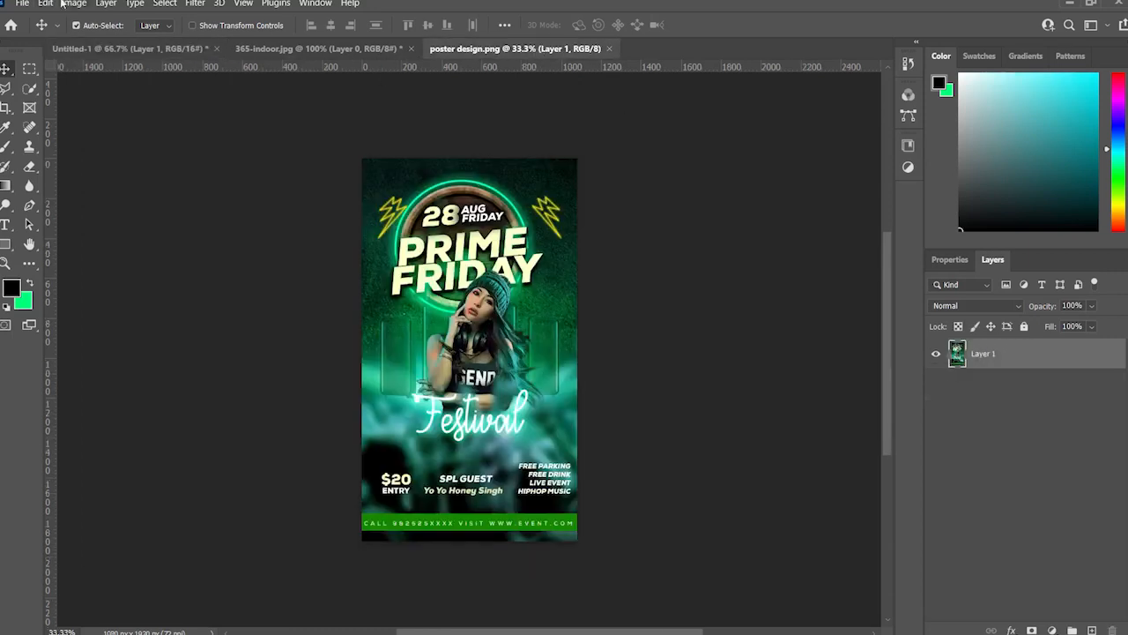
{"action": "left_click", "coordinate": [23, 4]}
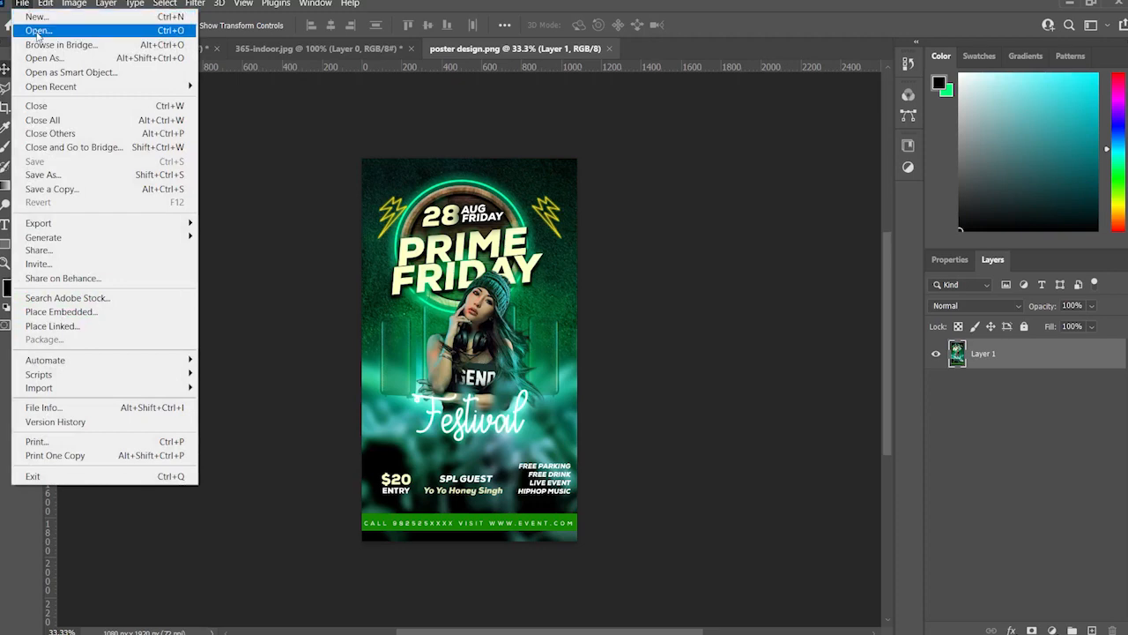
{"action": "left_click", "coordinate": [23, 4]}
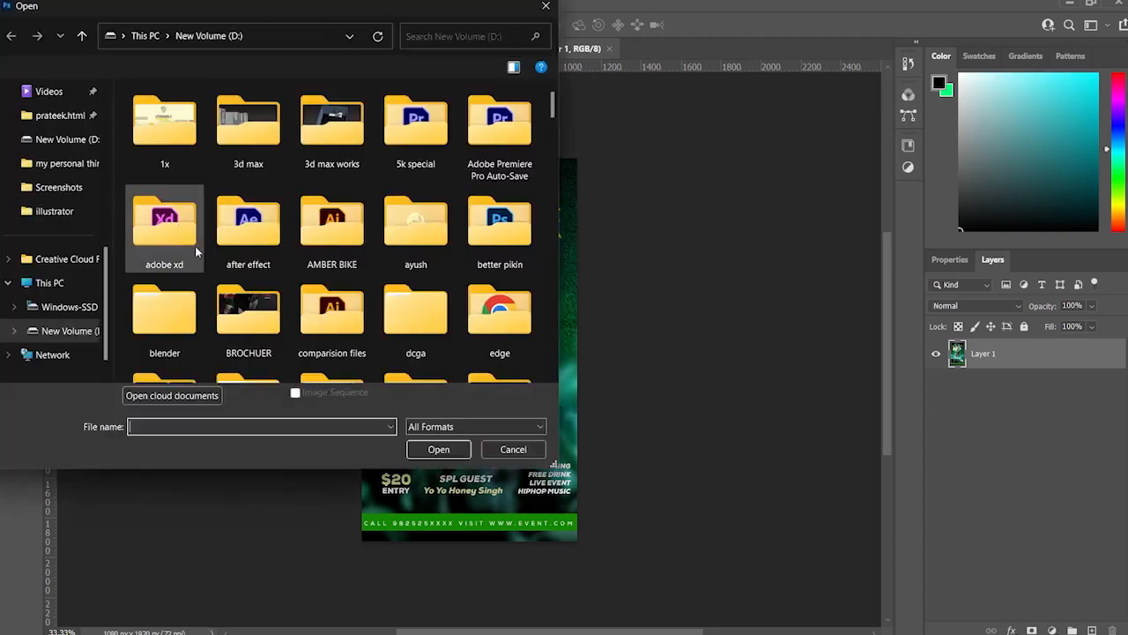
{"action": "scroll", "coordinate": [44, 199], "scroll_direction": "up", "scroll_amount": 5}
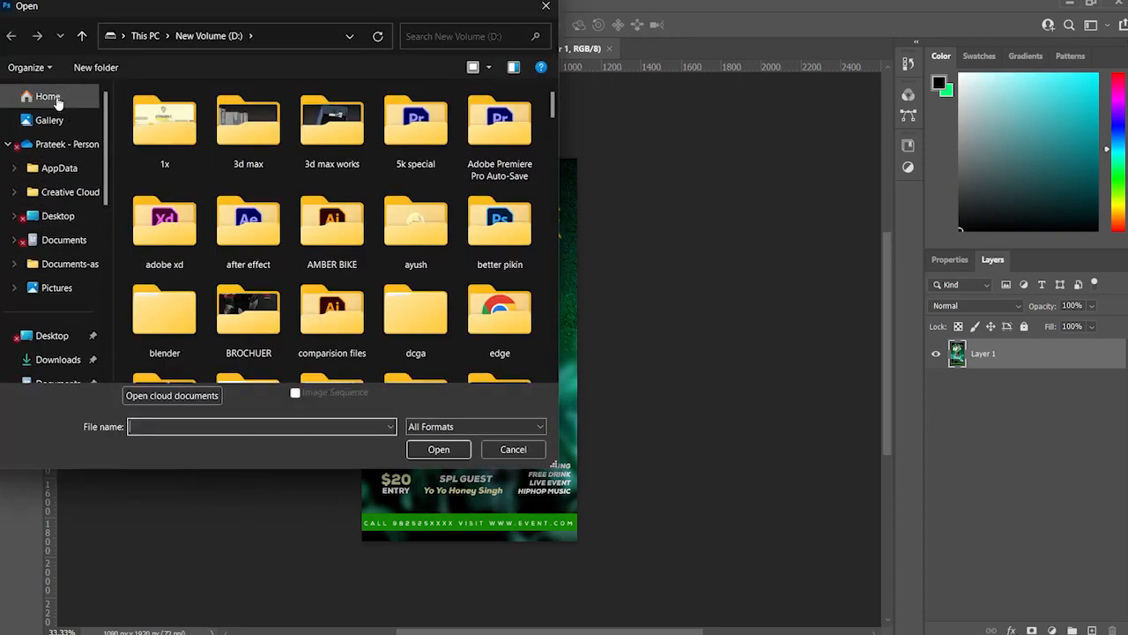
{"action": "left_click", "coordinate": [35, 97]}
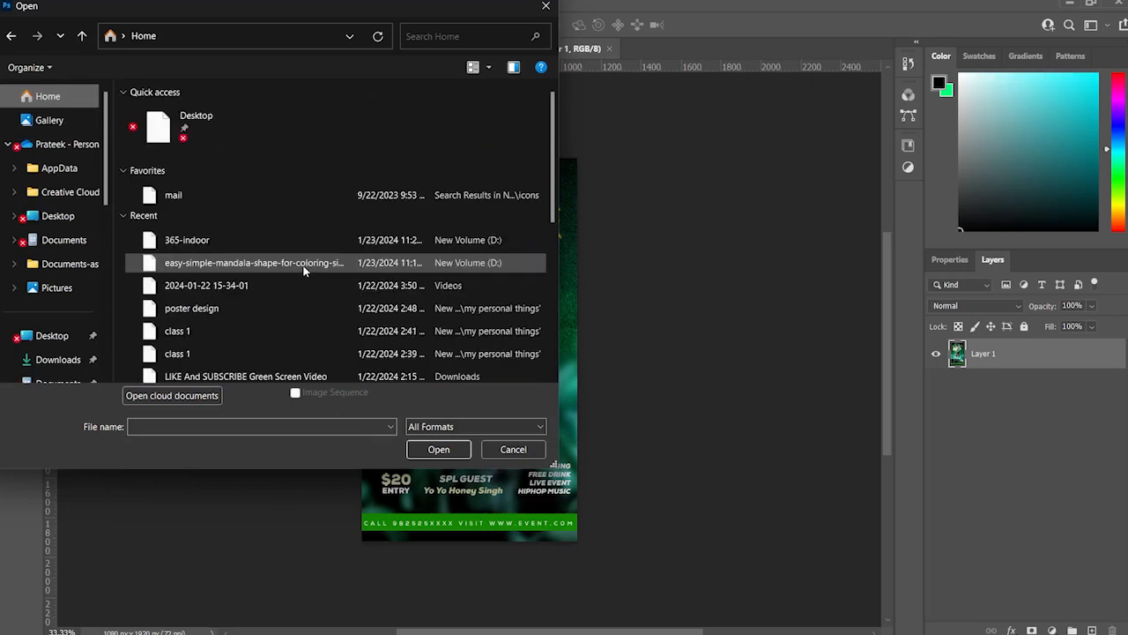
{"action": "scroll", "coordinate": [270, 273], "scroll_direction": "down", "scroll_amount": 5}
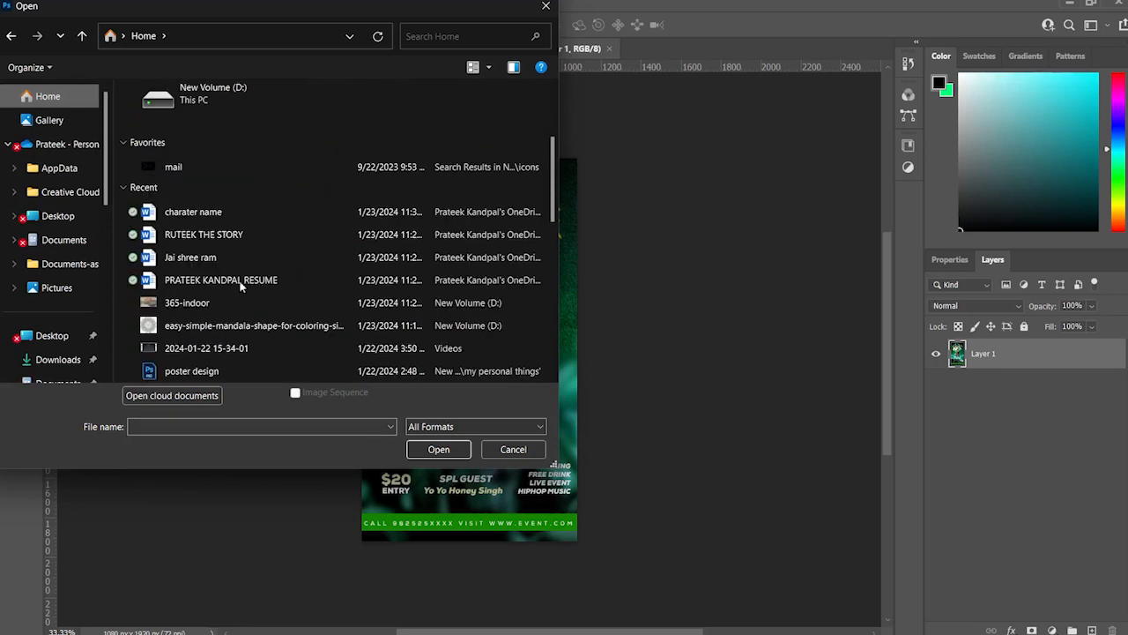
{"action": "left_click", "coordinate": [201, 326]}
{"action": "left_click", "coordinate": [436, 448]}
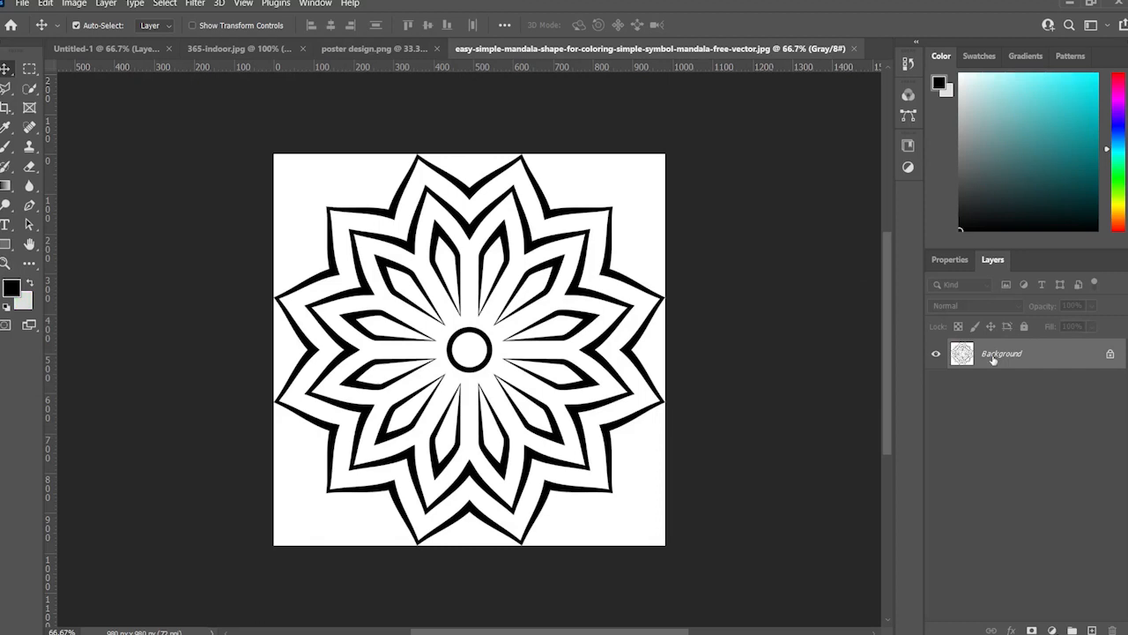
Copy the mandala's Background layer onto the photo in Untitled-1, accepting the bit-depth difference, and convert the copy to a Smart Object
{"action": "left_click_drag", "start_coordinate": [1014, 353], "coordinate": [615, 379]}
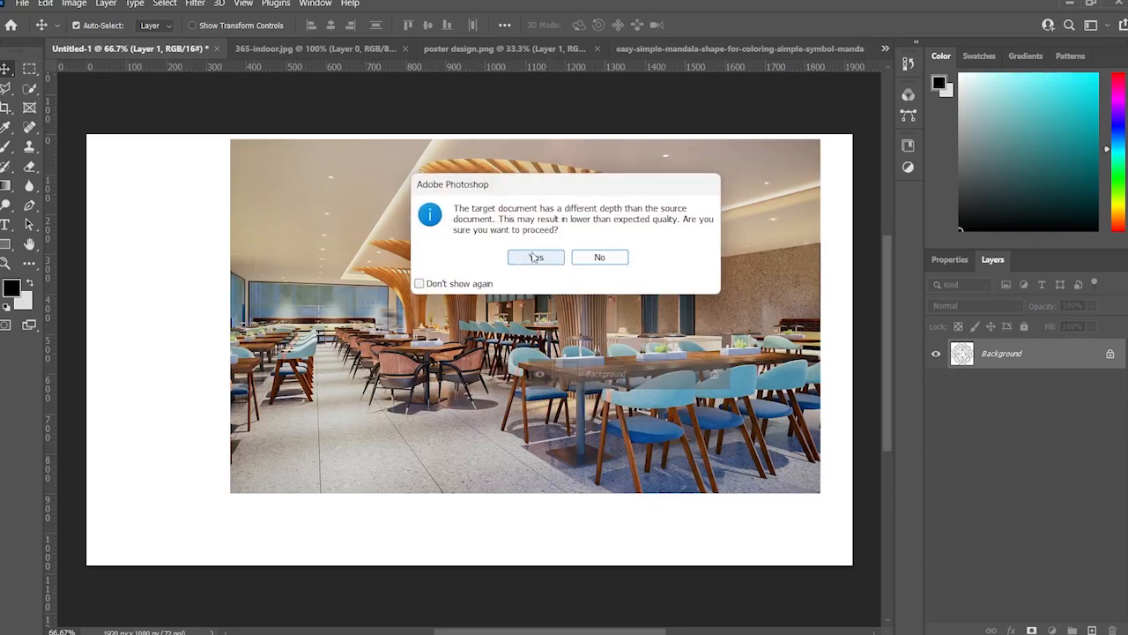
{"action": "left_click", "coordinate": [535, 256]}
{"action": "right_click", "coordinate": [1000, 350]}
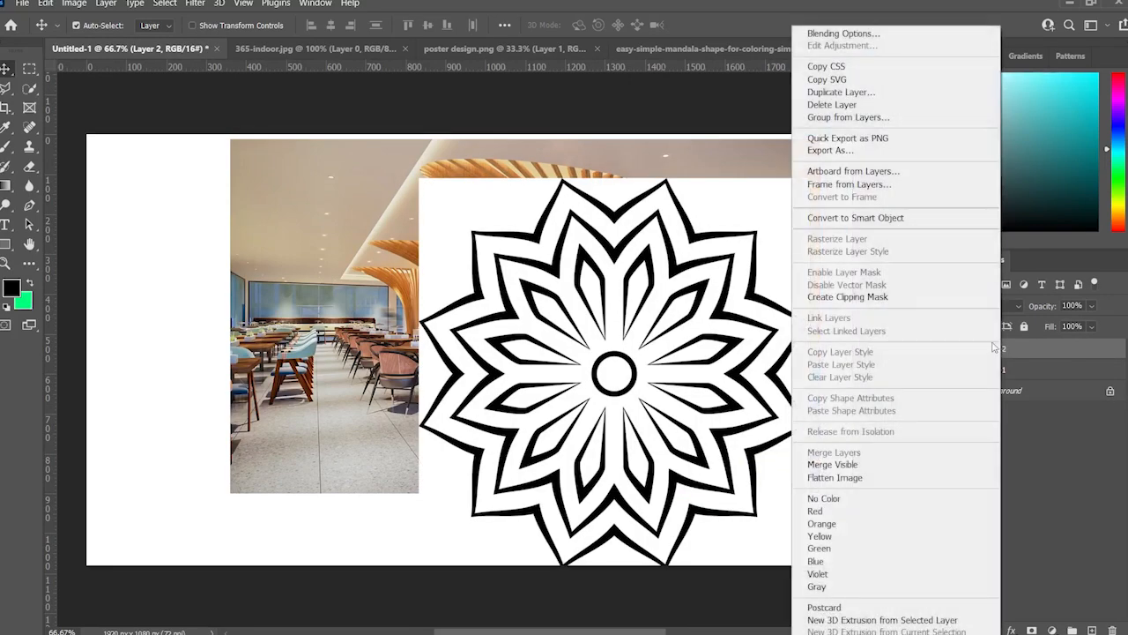
{"action": "left_click", "coordinate": [864, 218]}
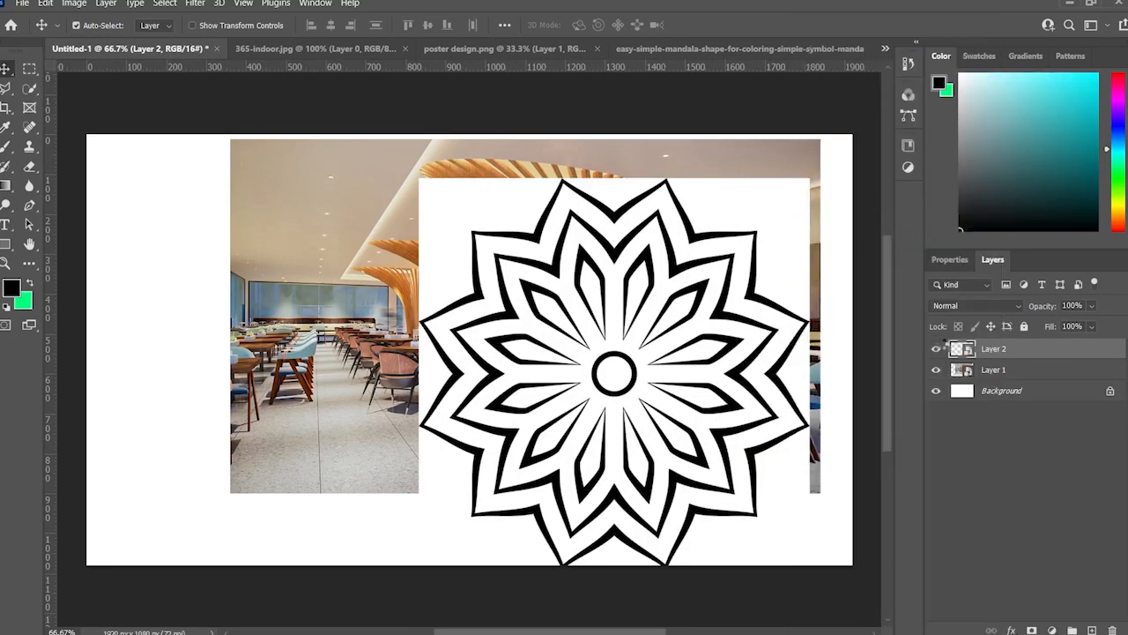
Centre the mandala over the restaurant photo and set Layer 2's blend mode to Multiply
{"action": "left_click_drag", "start_coordinate": [694, 327], "coordinate": [633, 282]}
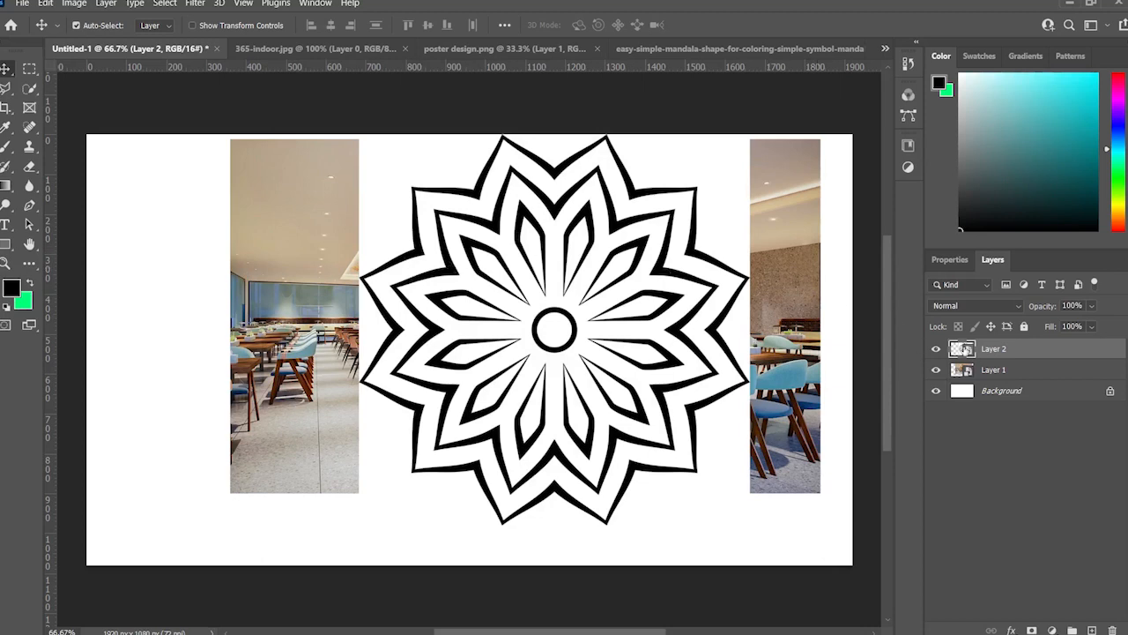
{"action": "left_click", "coordinate": [989, 310]}
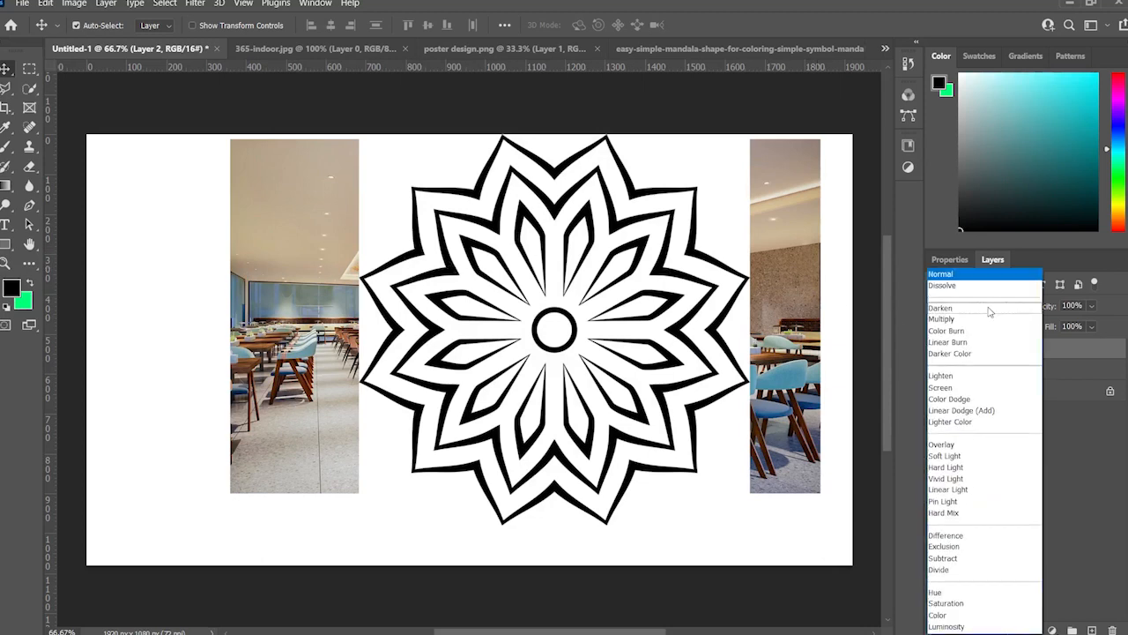
{"action": "left_click", "coordinate": [944, 319]}
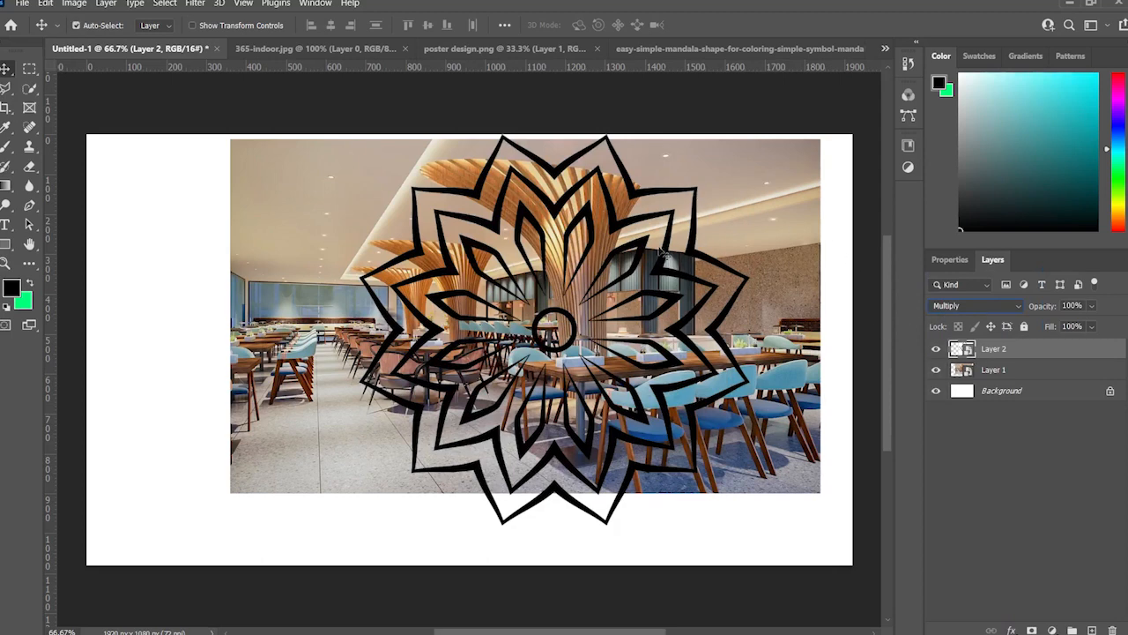
Scale the mandala on Layer 2 to about 45% over the photo's upper left area
{"action": "left_click_drag", "start_coordinate": [573, 273], "coordinate": [531, 306]}
{"action": "key", "text": "ctrl+t"}
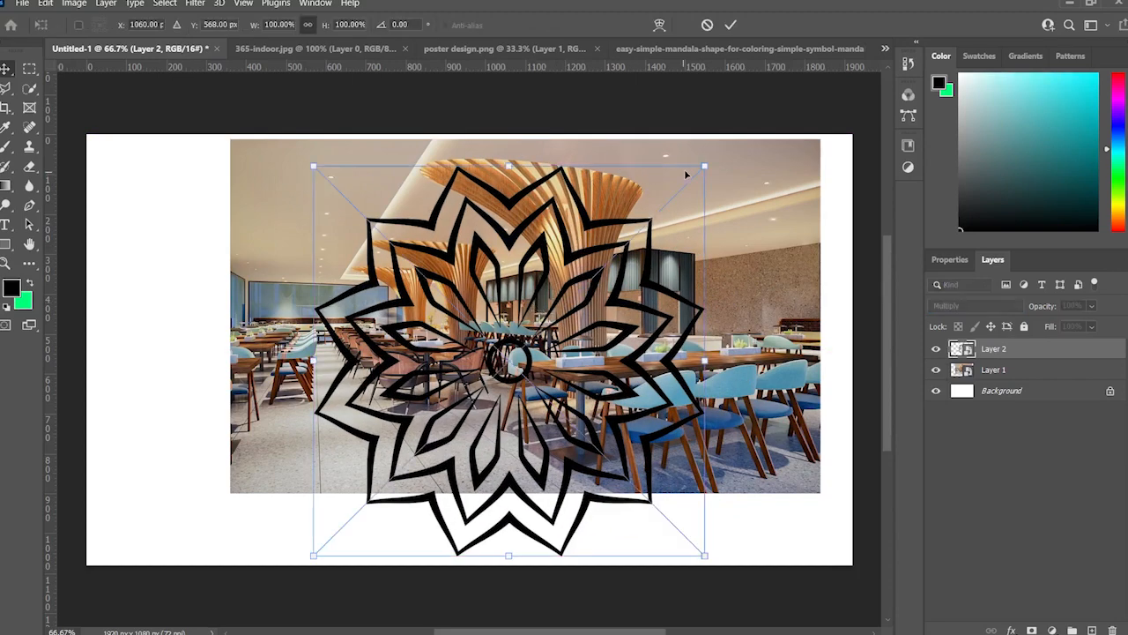
{"action": "left_click_drag", "start_coordinate": [705, 165], "coordinate": [447, 208]}
{"action": "left_click", "coordinate": [731, 24]}
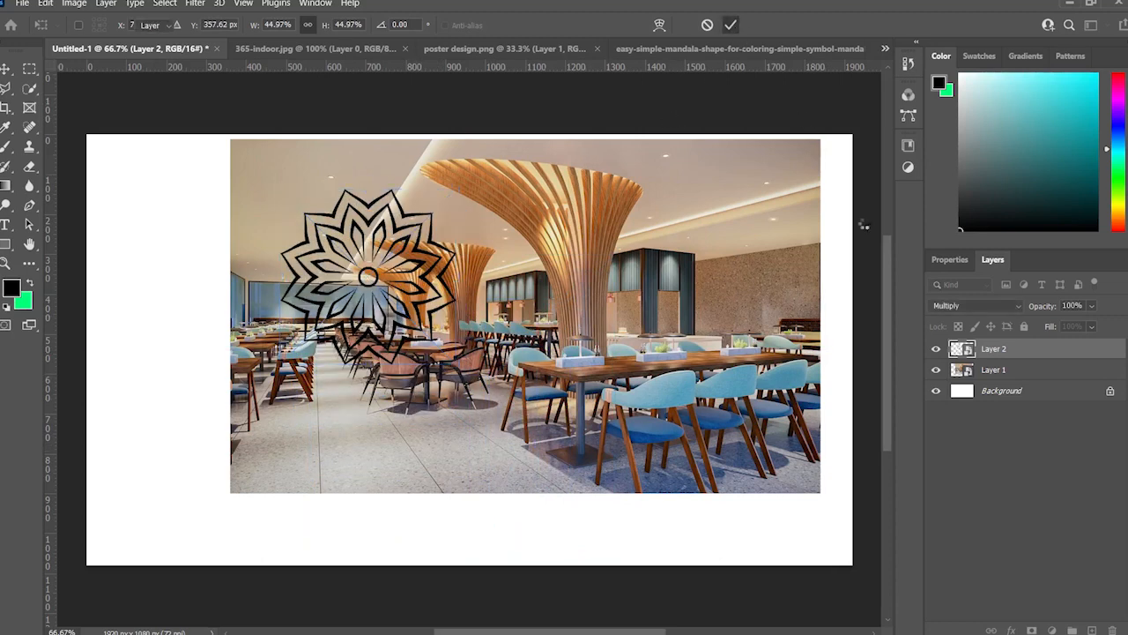
{"action": "left_click", "coordinate": [1022, 474]}
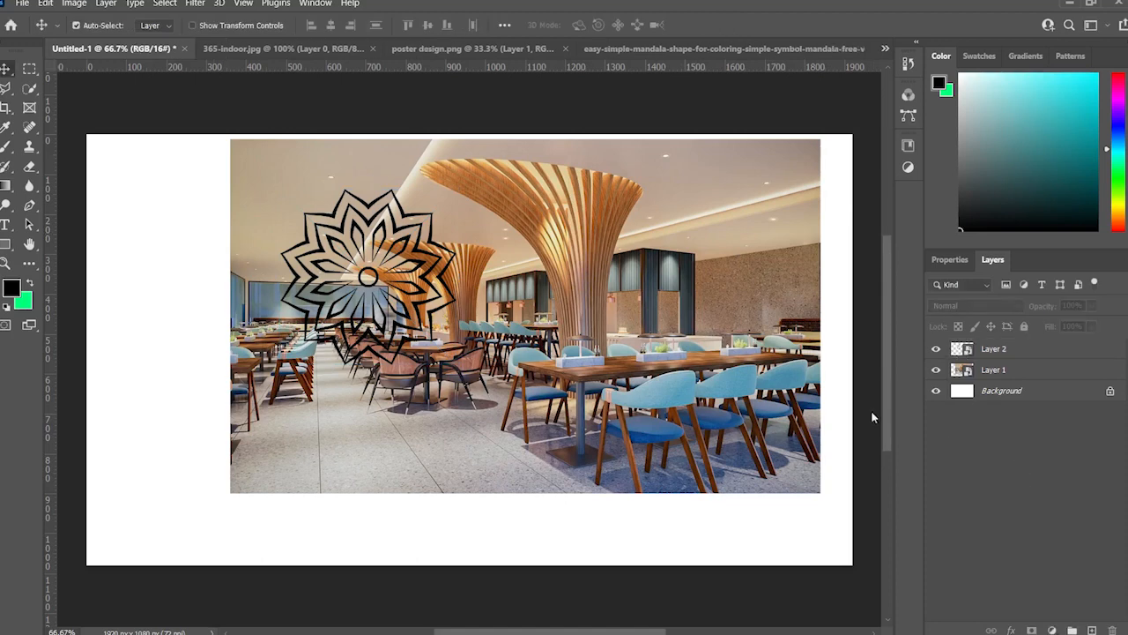
Delete the mandala's Layer 2 and select Layer 1
{"action": "left_click", "coordinate": [1028, 352]}
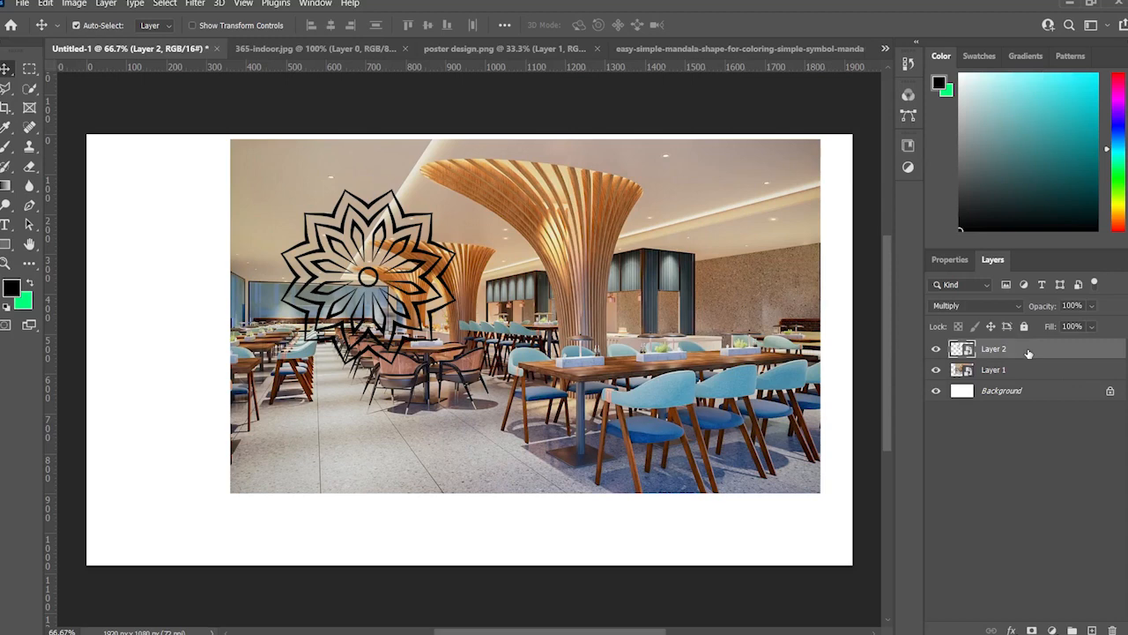
{"action": "key", "text": "Delete"}
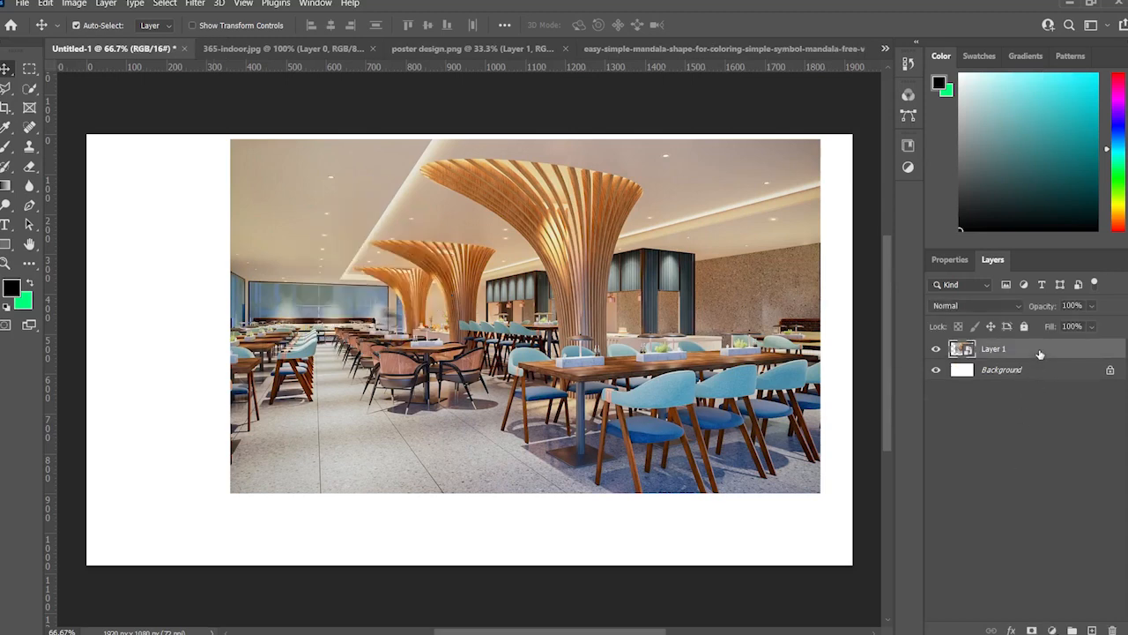
{"action": "left_click", "coordinate": [1016, 413]}
{"action": "left_click", "coordinate": [1020, 354]}
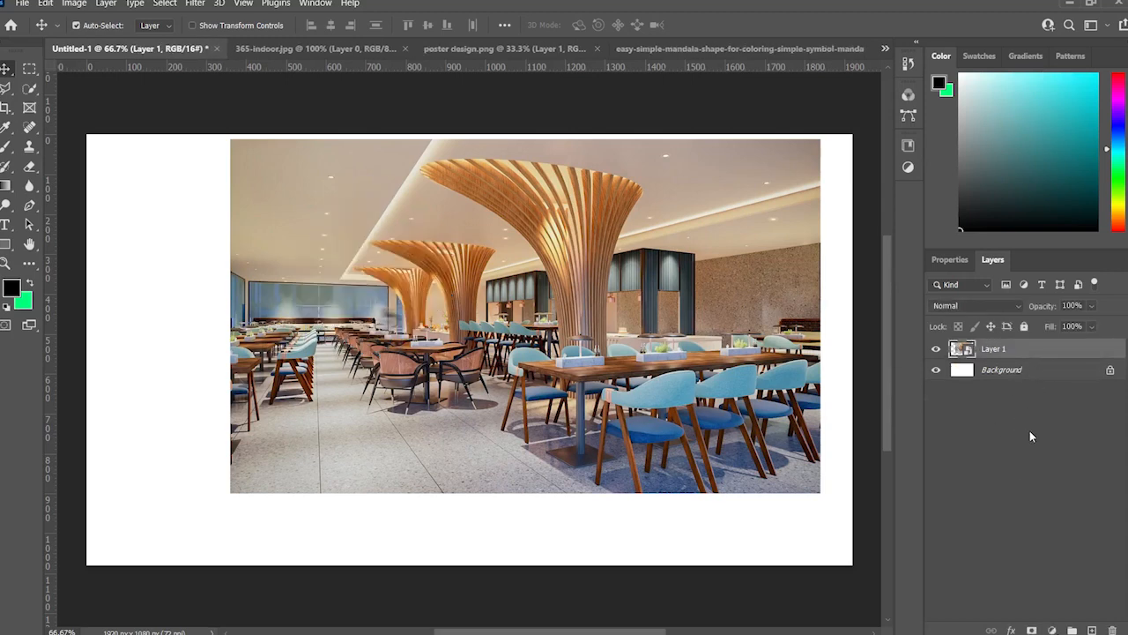
Try adjusting Layer 1's opacity and fill, leaving both at 100%
{"action": "left_click", "coordinate": [1029, 430]}
{"action": "left_click", "coordinate": [1028, 351]}
{"action": "left_click_drag", "start_coordinate": [1055, 305], "coordinate": [1119, 310]}
{"action": "left_click_drag", "start_coordinate": [1049, 332], "coordinate": [1127, 325]}
{"action": "left_click", "coordinate": [1080, 408]}
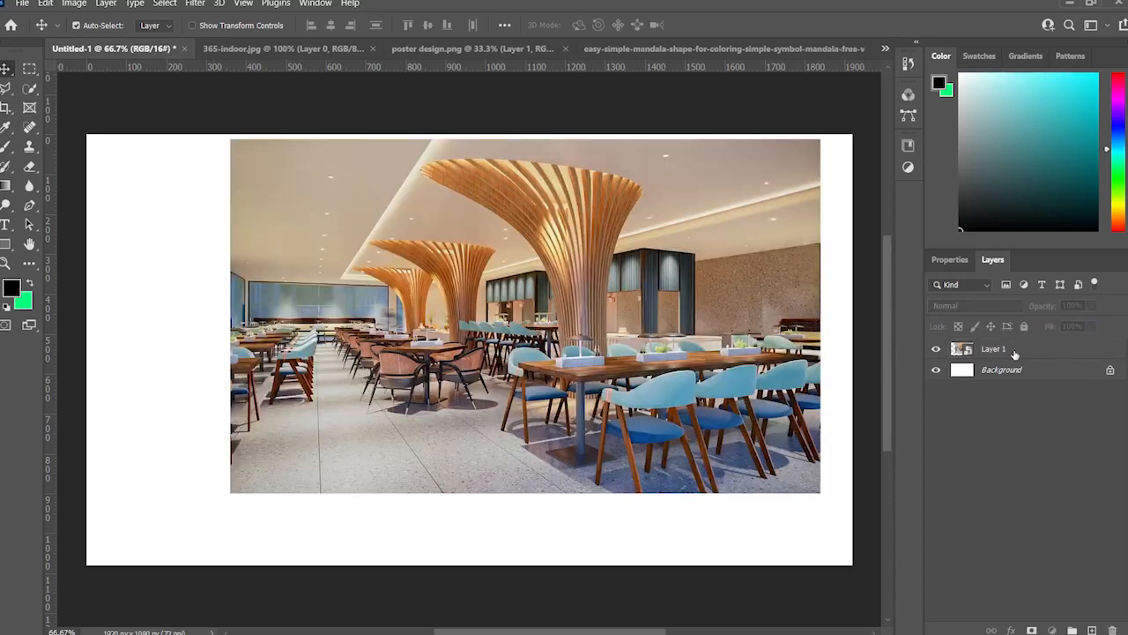
Add a Drop Shadow effect to Layer 1, accepting the settings already offered
{"action": "left_click", "coordinate": [1036, 345]}
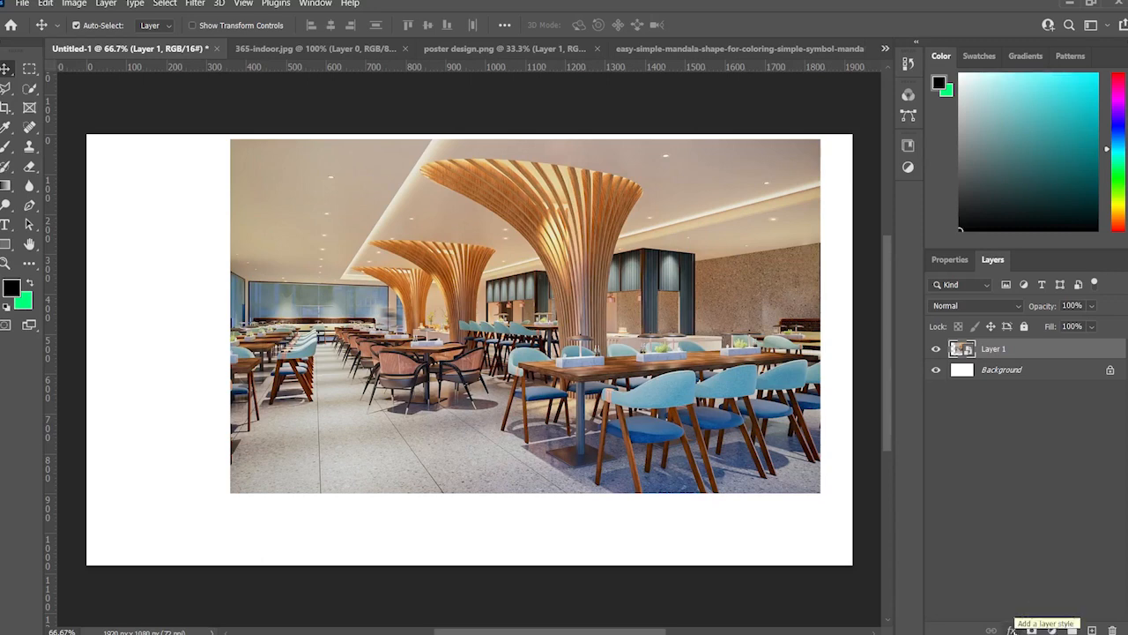
{"action": "left_click", "coordinate": [1011, 629]}
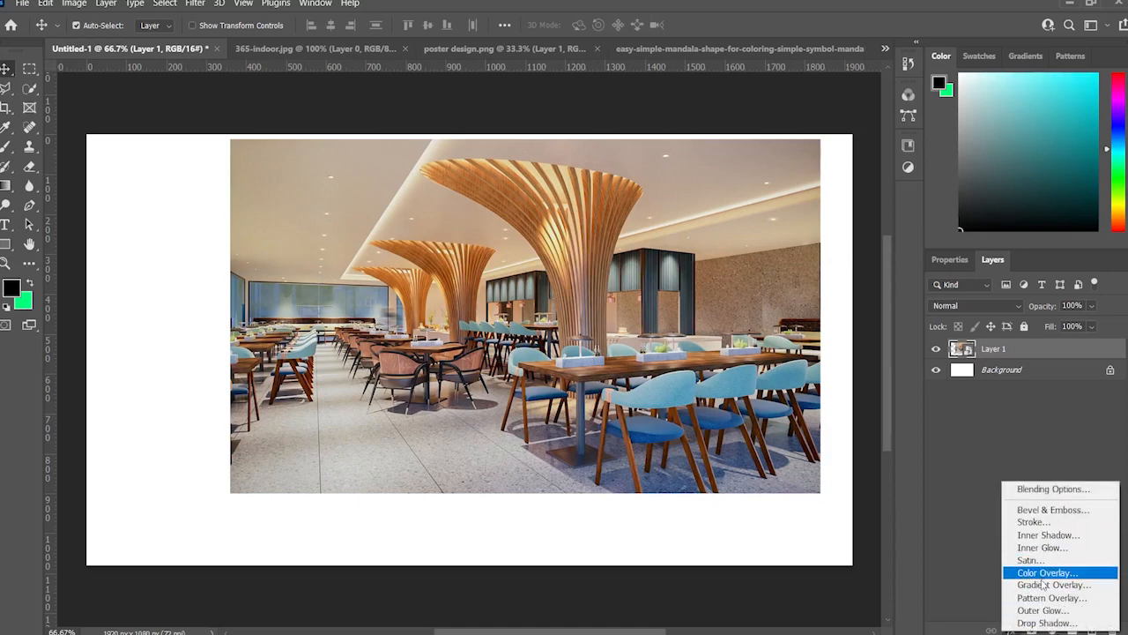
{"action": "left_click", "coordinate": [1050, 625]}
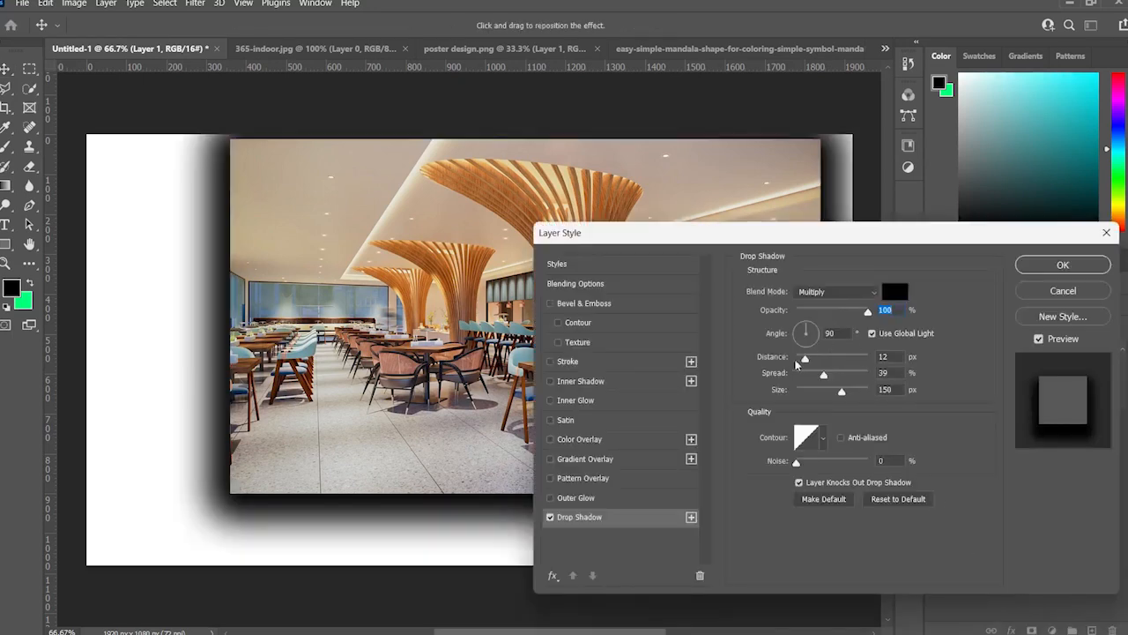
{"action": "left_click", "coordinate": [1063, 265]}
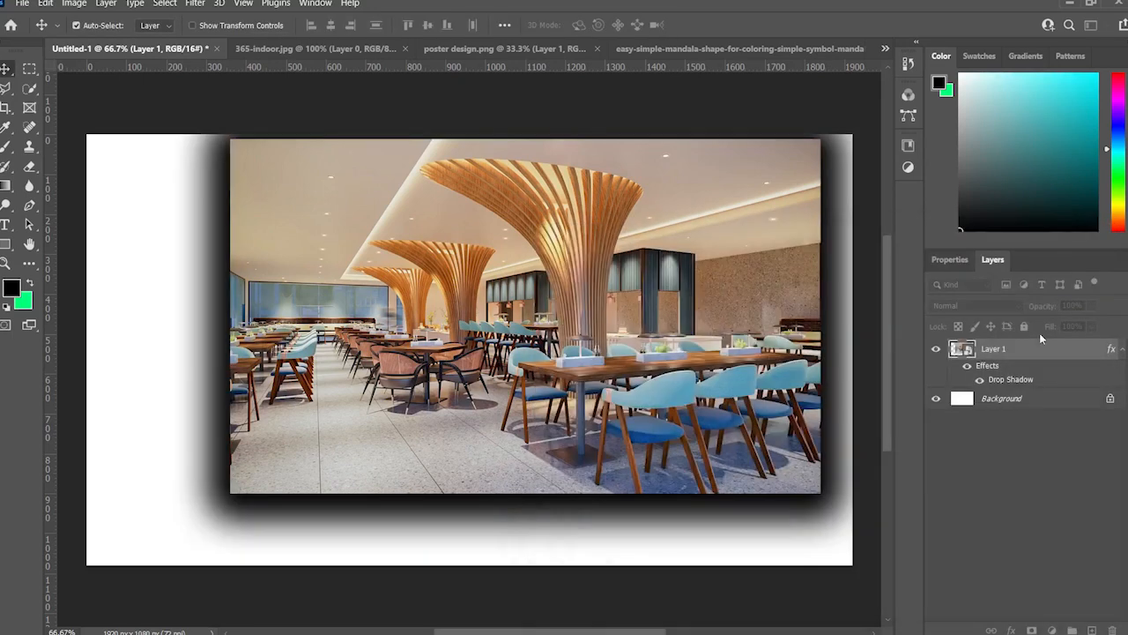
Try adjusting the opacity of the shadowed Layer 1, leaving it at 100%
{"action": "left_click", "coordinate": [1029, 462]}
{"action": "left_click", "coordinate": [1035, 348]}
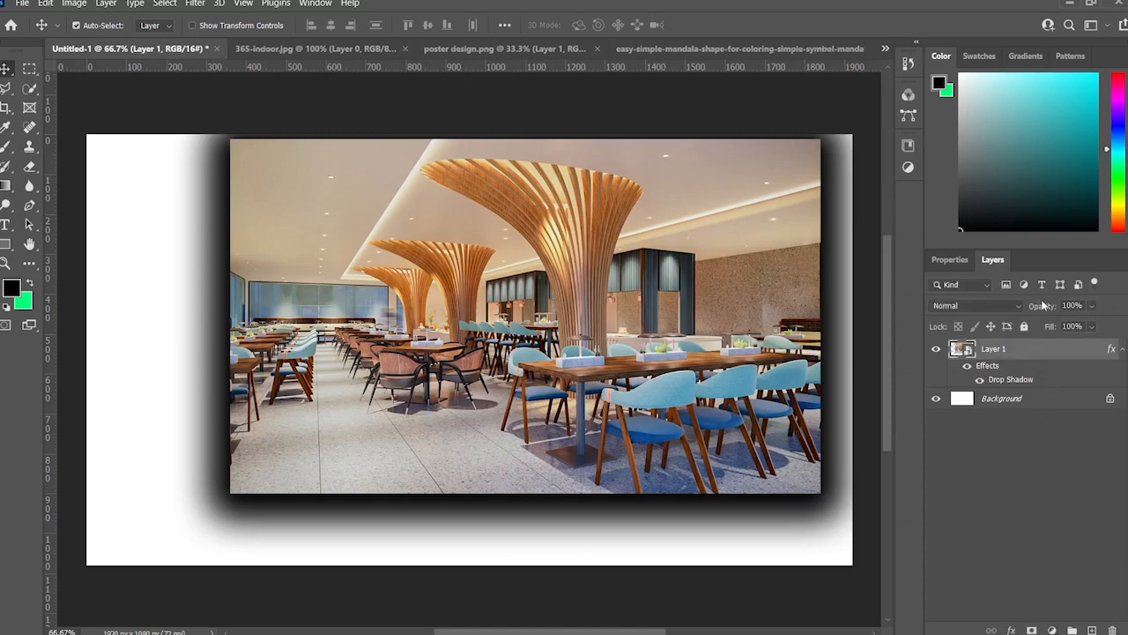
{"action": "left_click_drag", "start_coordinate": [1047, 305], "coordinate": [1105, 306]}
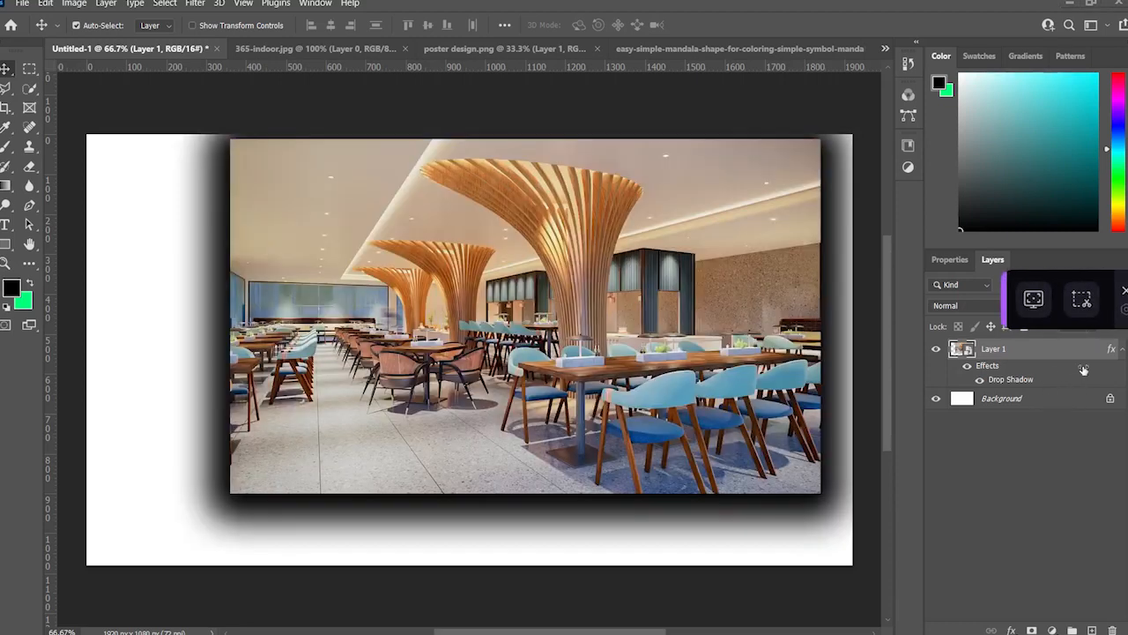
{"action": "left_click", "coordinate": [1124, 291]}
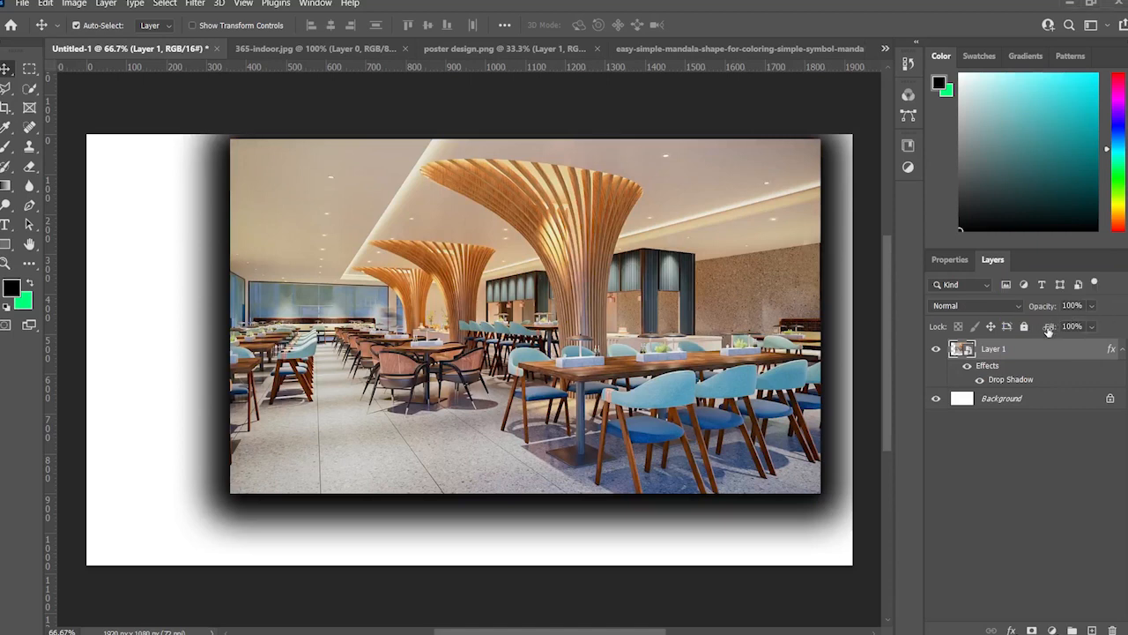
Lower Layer 1's fill to 13% to compare it with opacity, and restore it to 100%
{"action": "left_click_drag", "start_coordinate": [1048, 331], "coordinate": [1004, 329]}
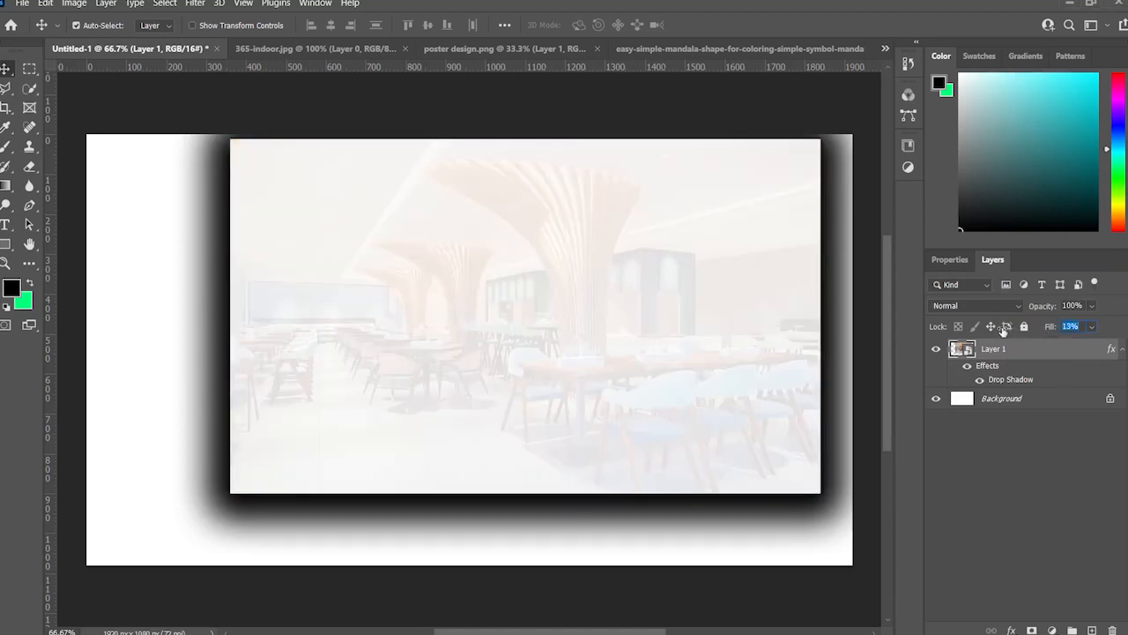
{"action": "type", "text": "100"}
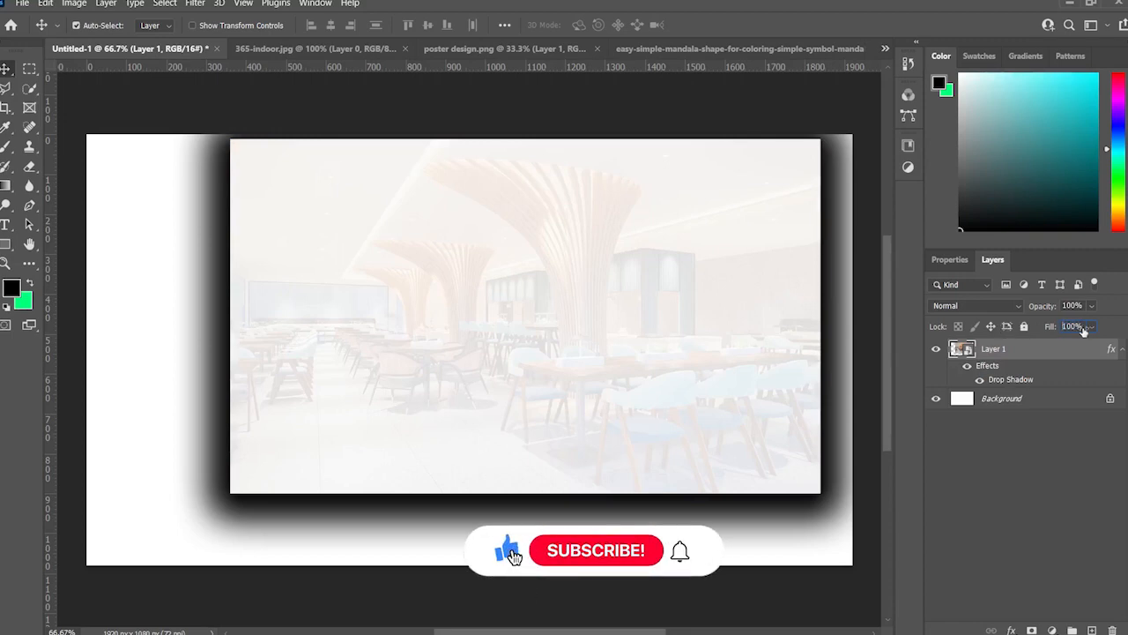
{"action": "left_click", "coordinate": [1027, 467]}
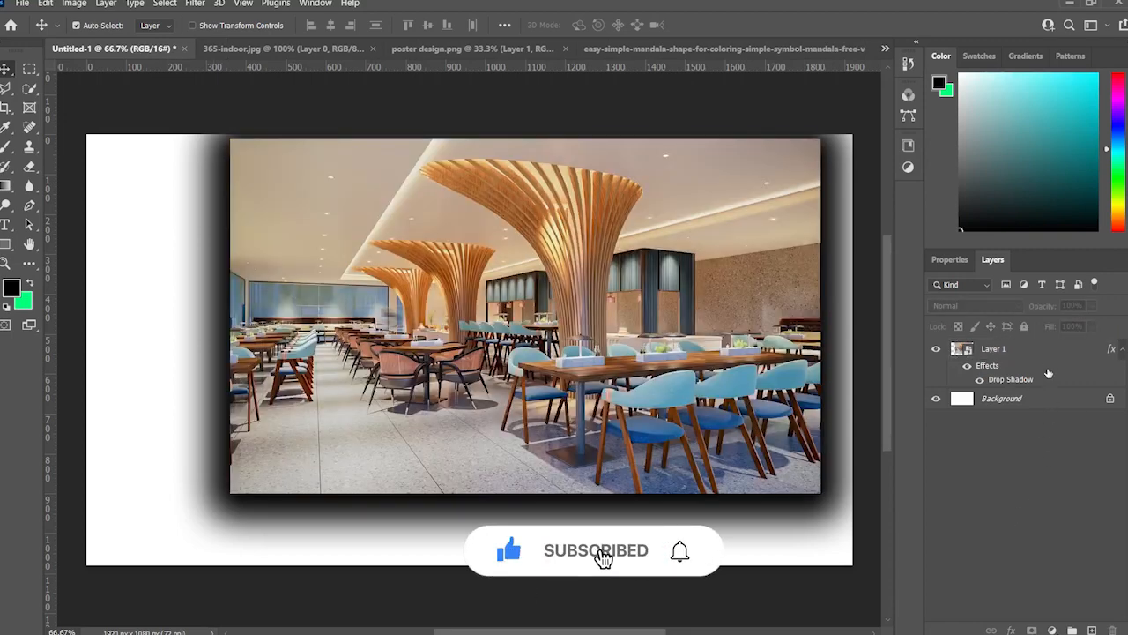
Hide Layer 1's Drop Shadow effect and show it again
{"action": "left_click", "coordinate": [1050, 352]}
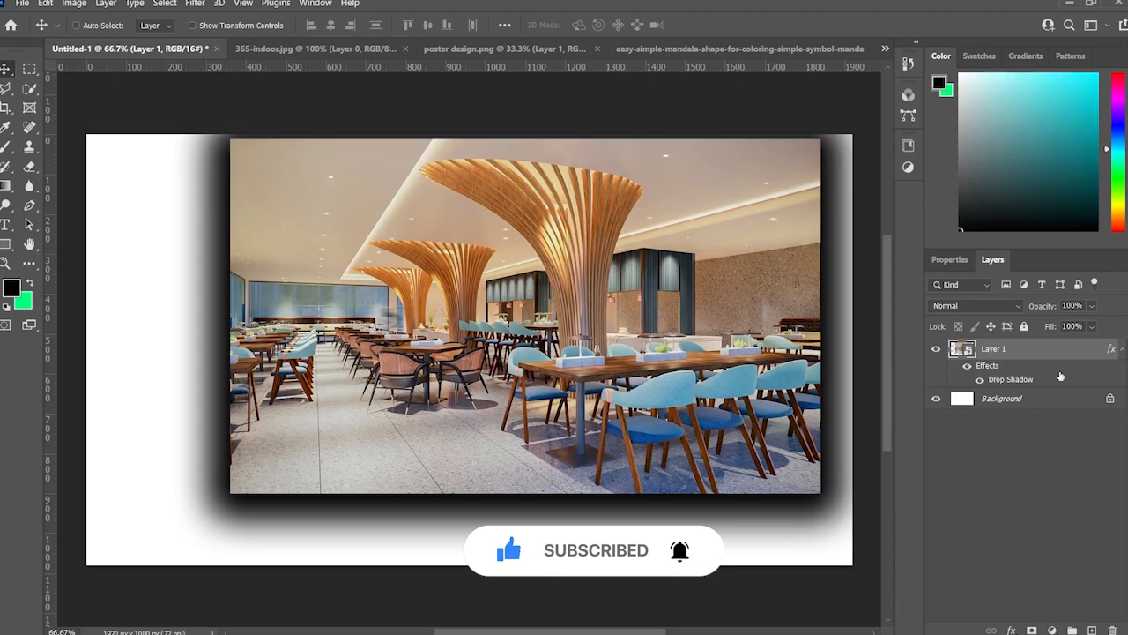
{"action": "key", "text": "ctrl"}
{"action": "left_click", "coordinate": [980, 379]}
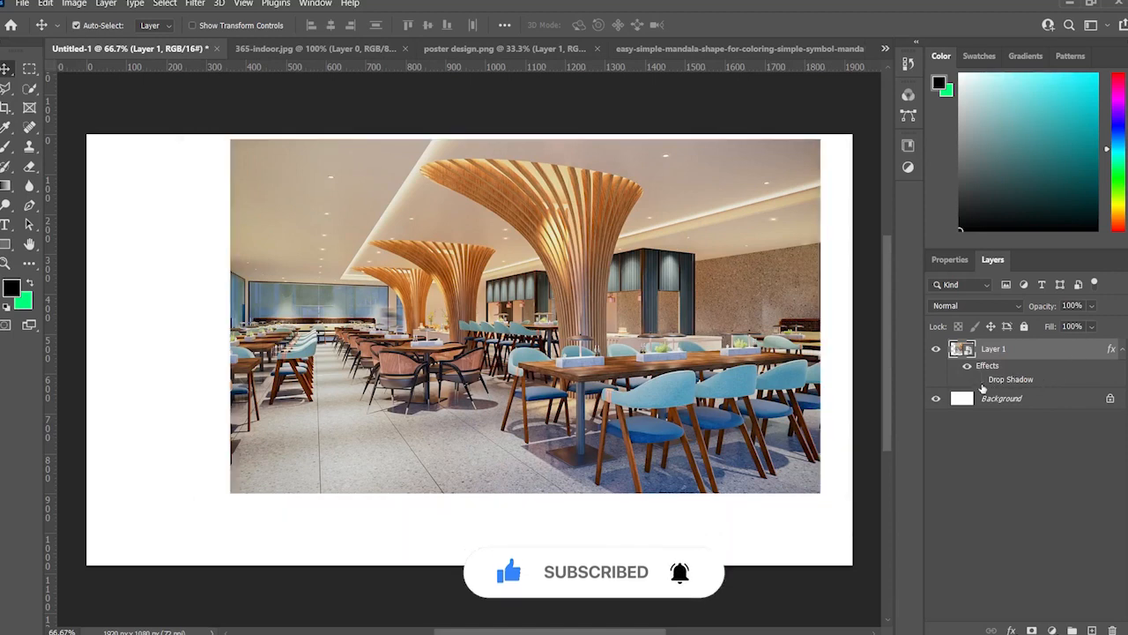
{"action": "left_click", "coordinate": [967, 367]}
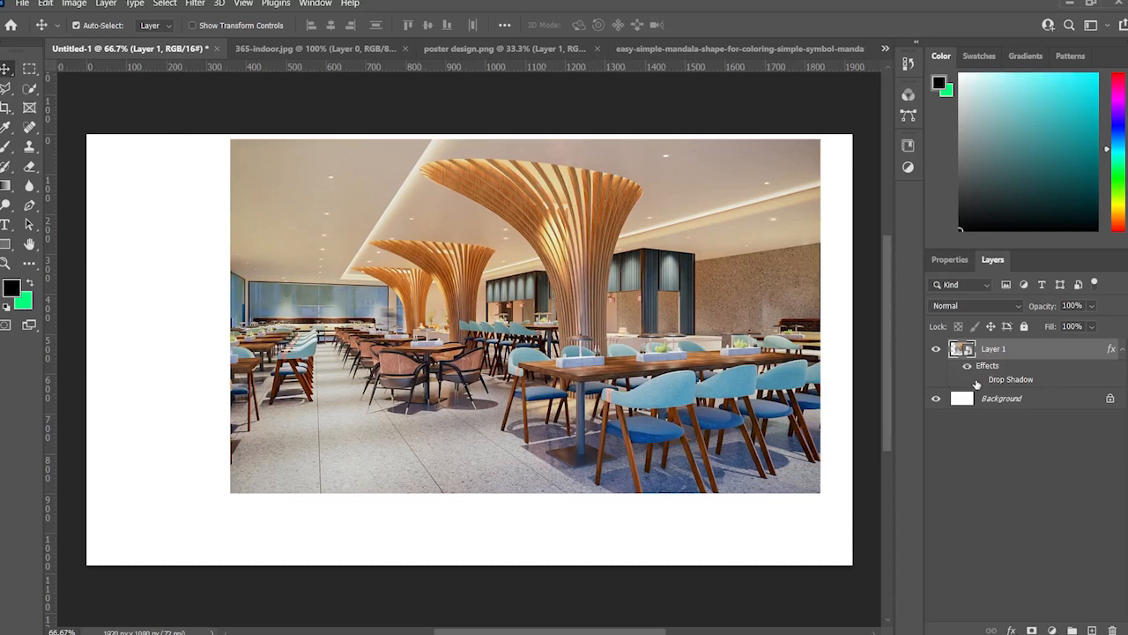
{"action": "left_click", "coordinate": [979, 380]}
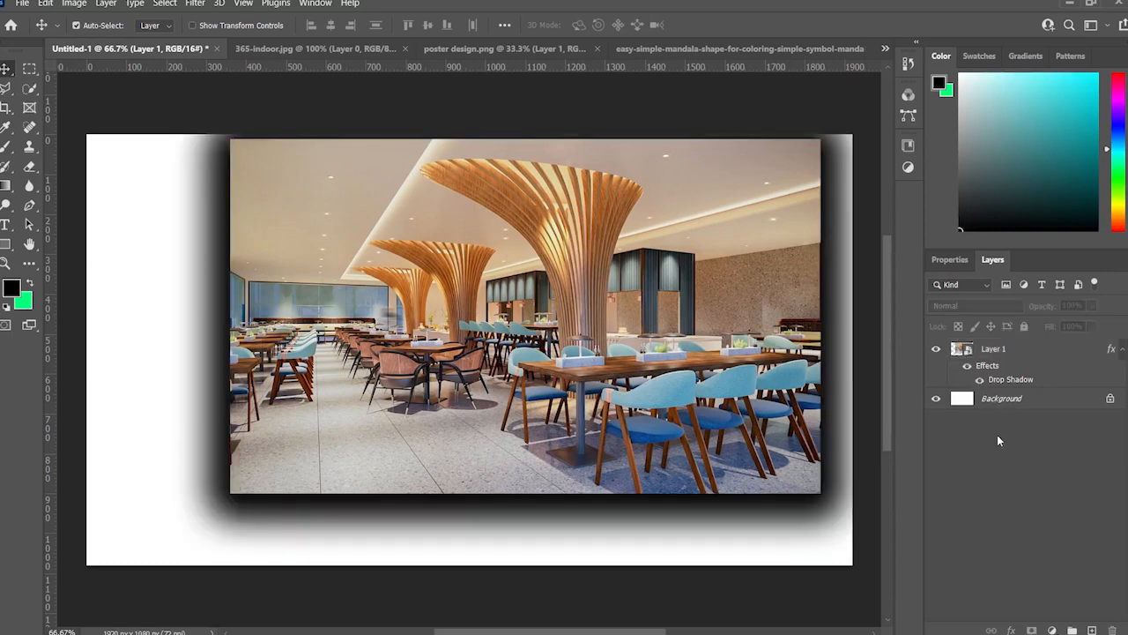
Examine the available layer filter types and keep the Kind filter
{"action": "left_click", "coordinate": [1018, 368]}
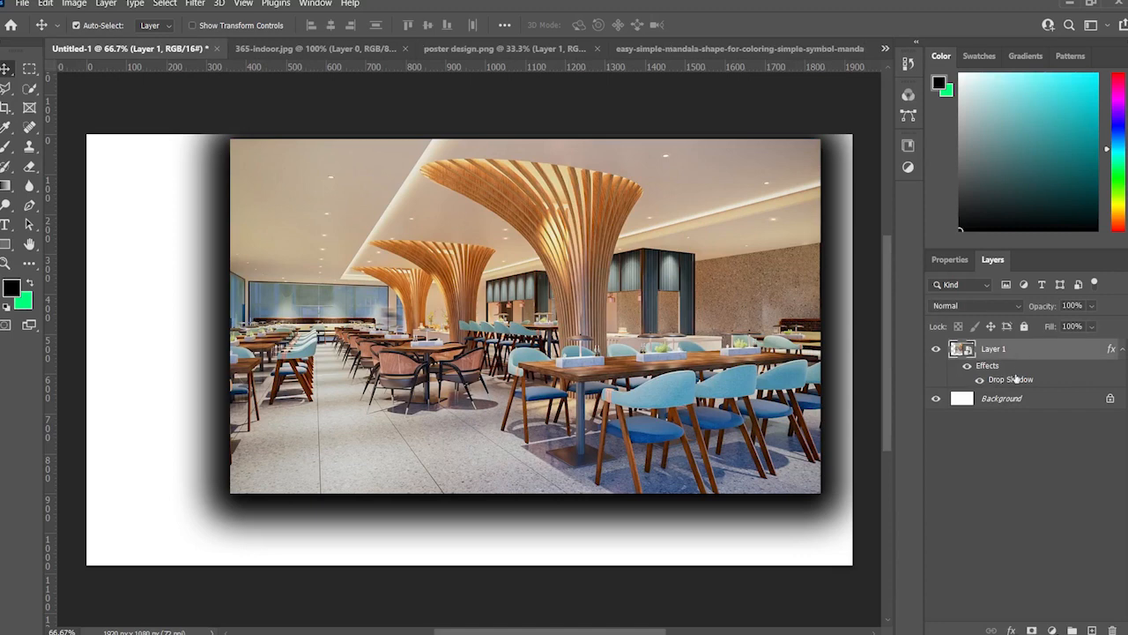
{"action": "left_click", "coordinate": [978, 285]}
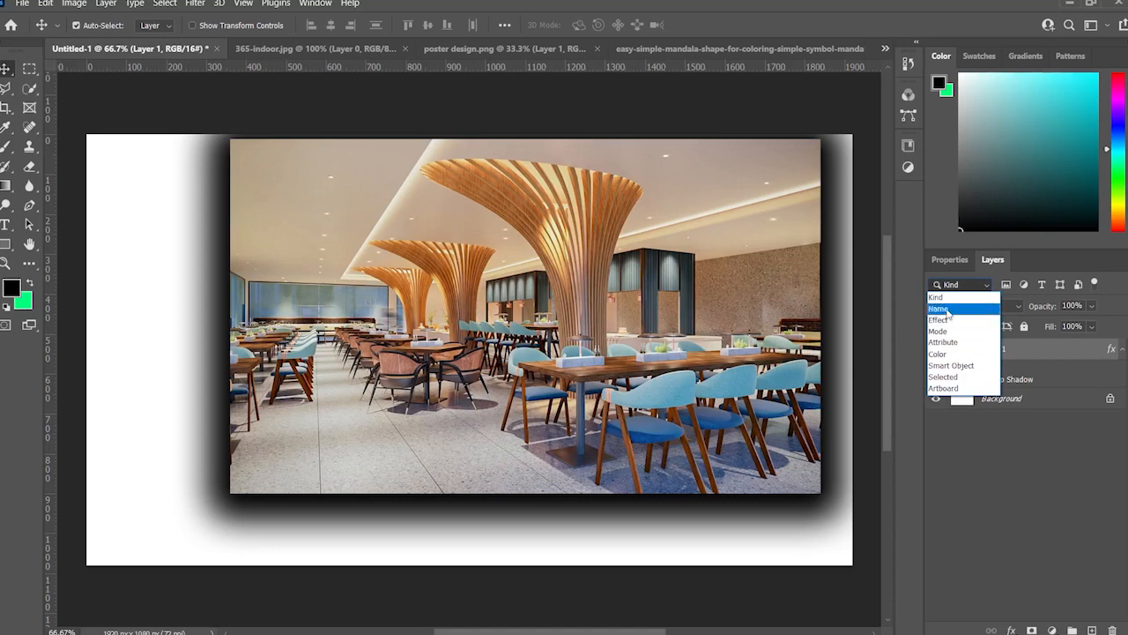
{"action": "left_click", "coordinate": [965, 287]}
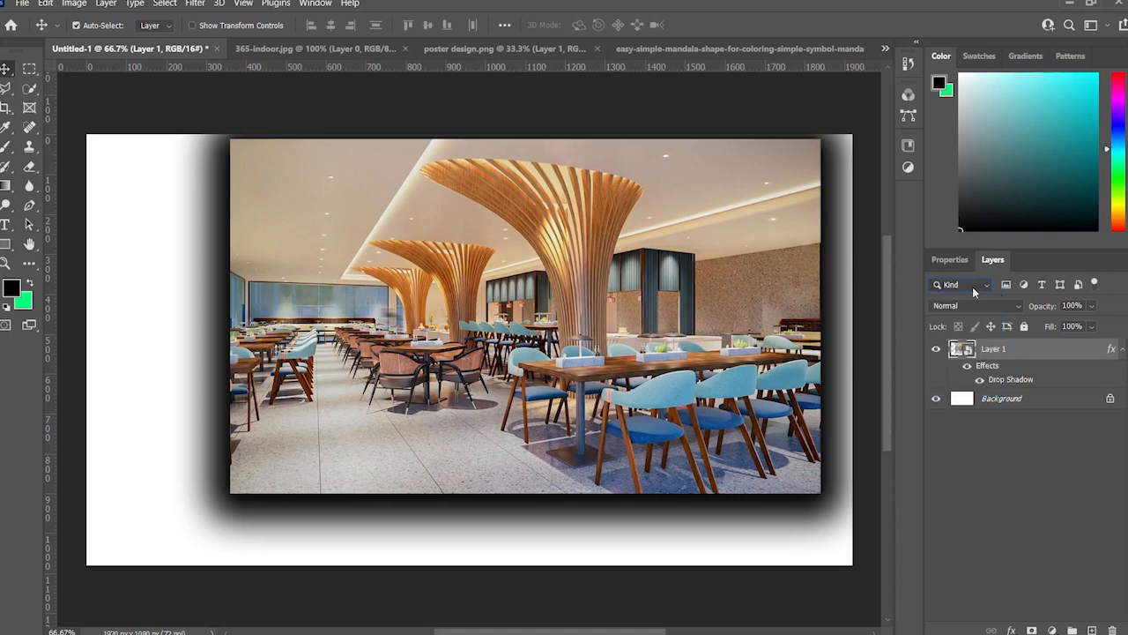
{"action": "left_click", "coordinate": [989, 483]}
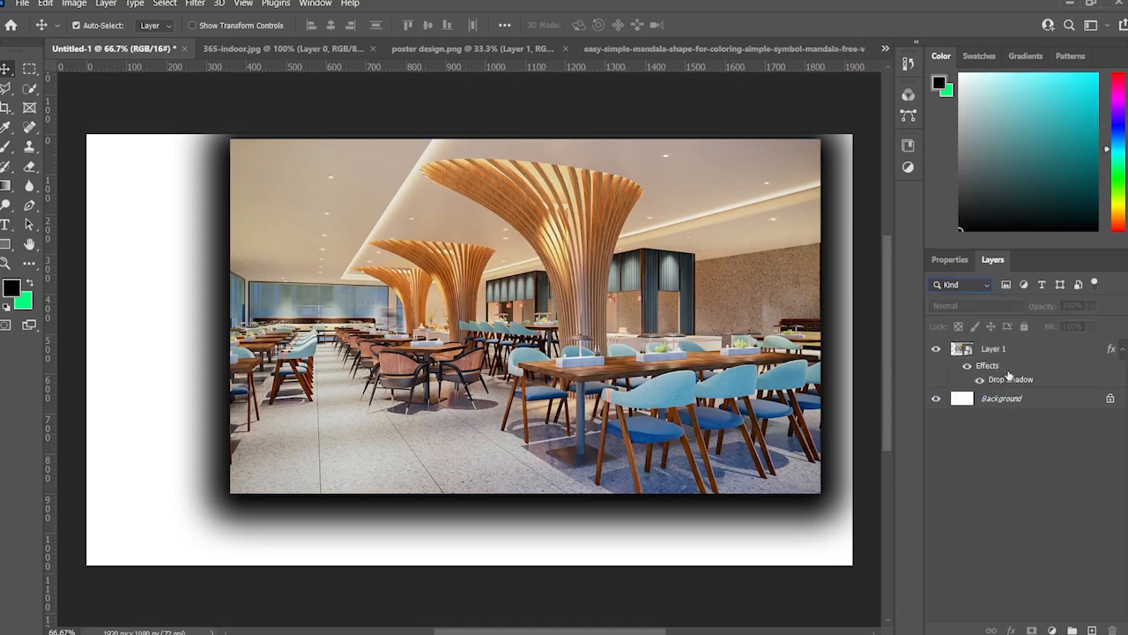
Rename Layer 1 as restautenet
{"action": "double_click", "coordinate": [994, 350]}
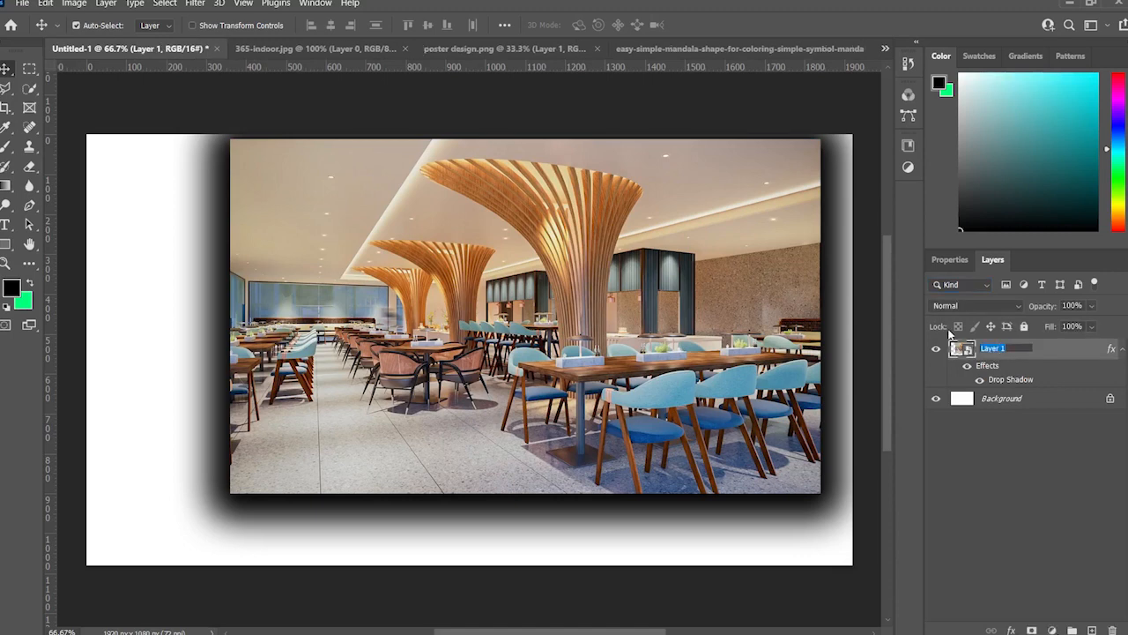
{"action": "type", "text": "restautenet"}
{"action": "key", "text": "Return"}
Preview a dark red Color Overlay at 46% opacity on the restautenet layer and cancel it
{"action": "left_click", "coordinate": [1011, 631]}
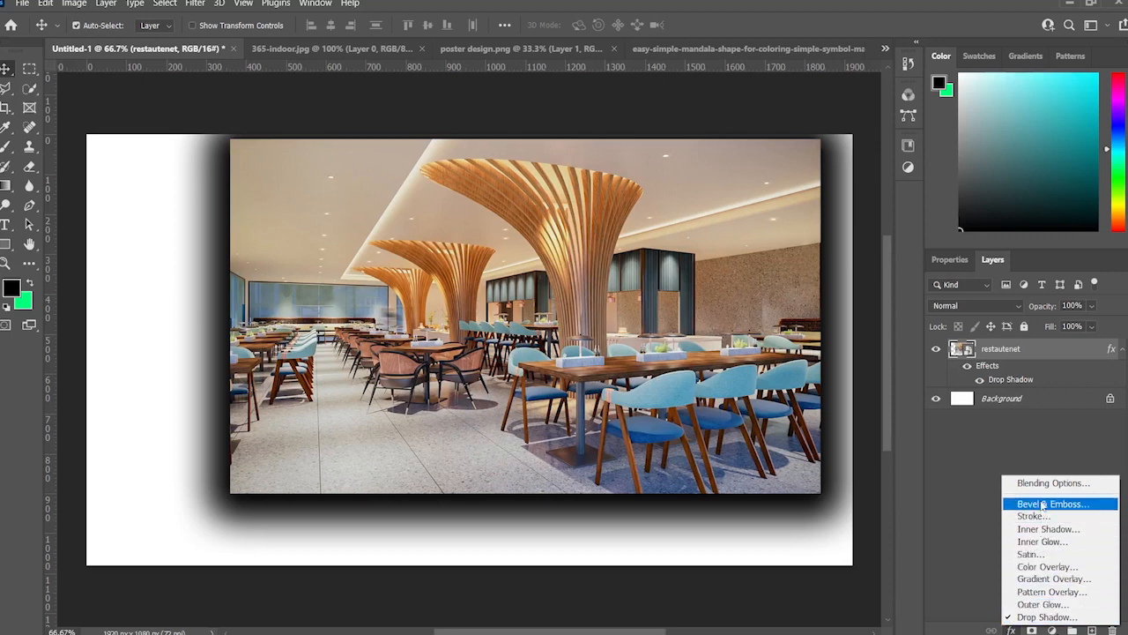
{"action": "left_click", "coordinate": [1069, 567]}
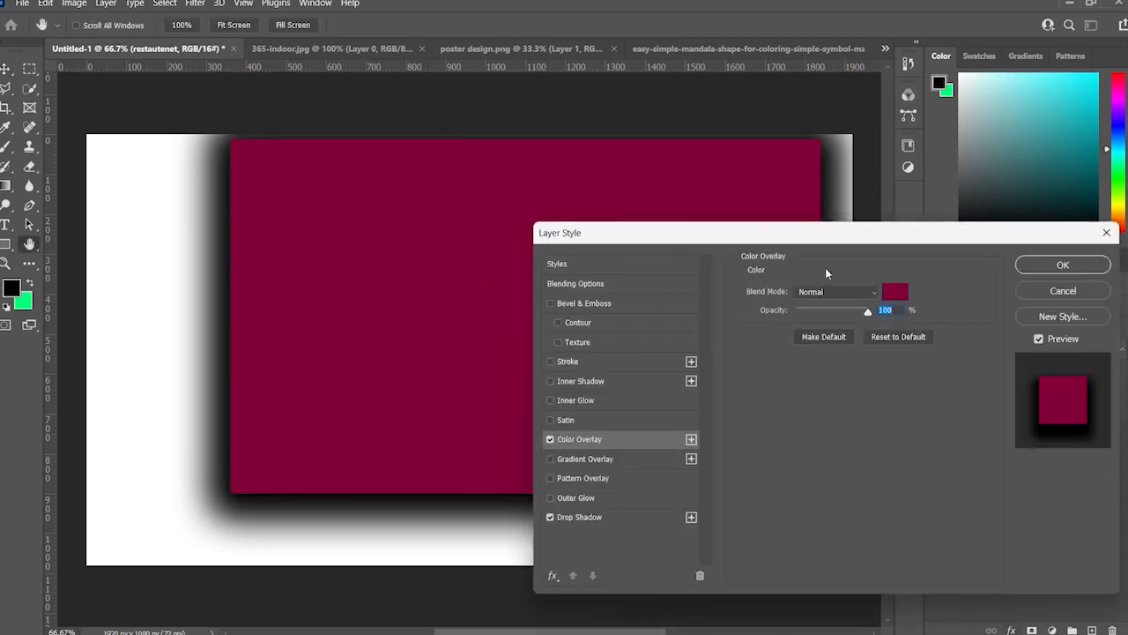
{"action": "left_click", "coordinate": [830, 310]}
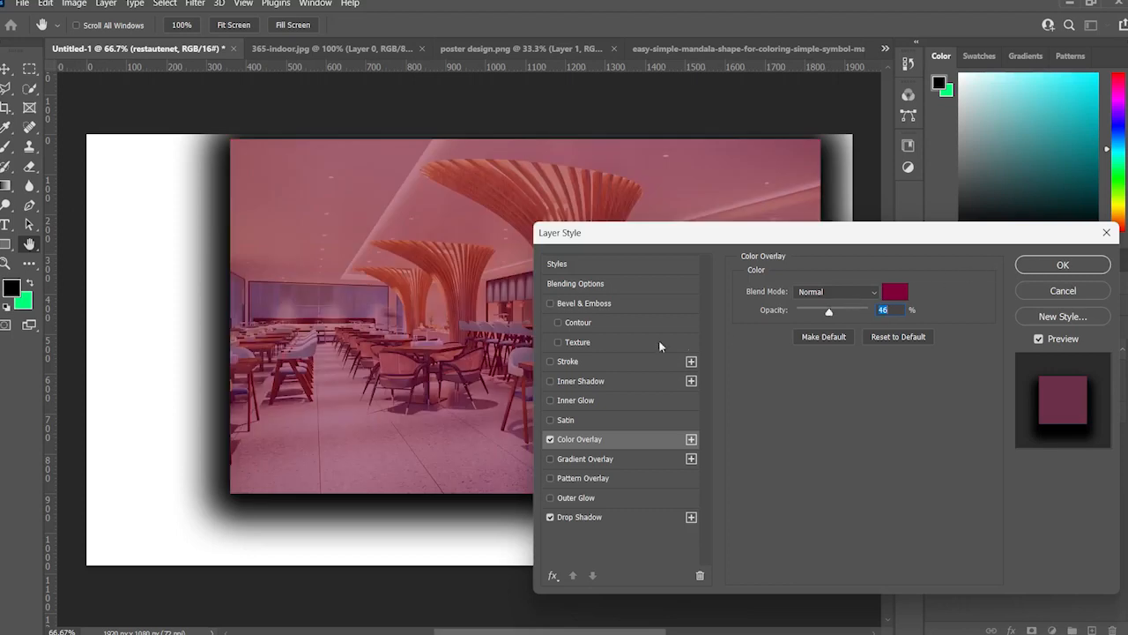
{"action": "left_click_drag", "start_coordinate": [671, 246], "coordinate": [664, 189]}
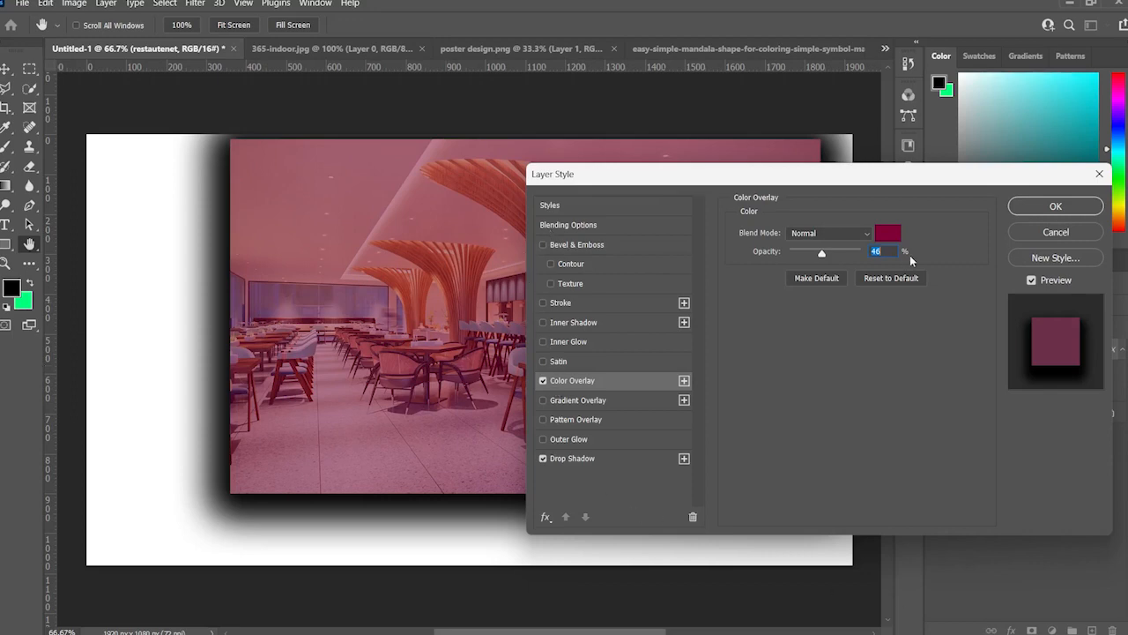
{"action": "left_click", "coordinate": [1056, 232]}
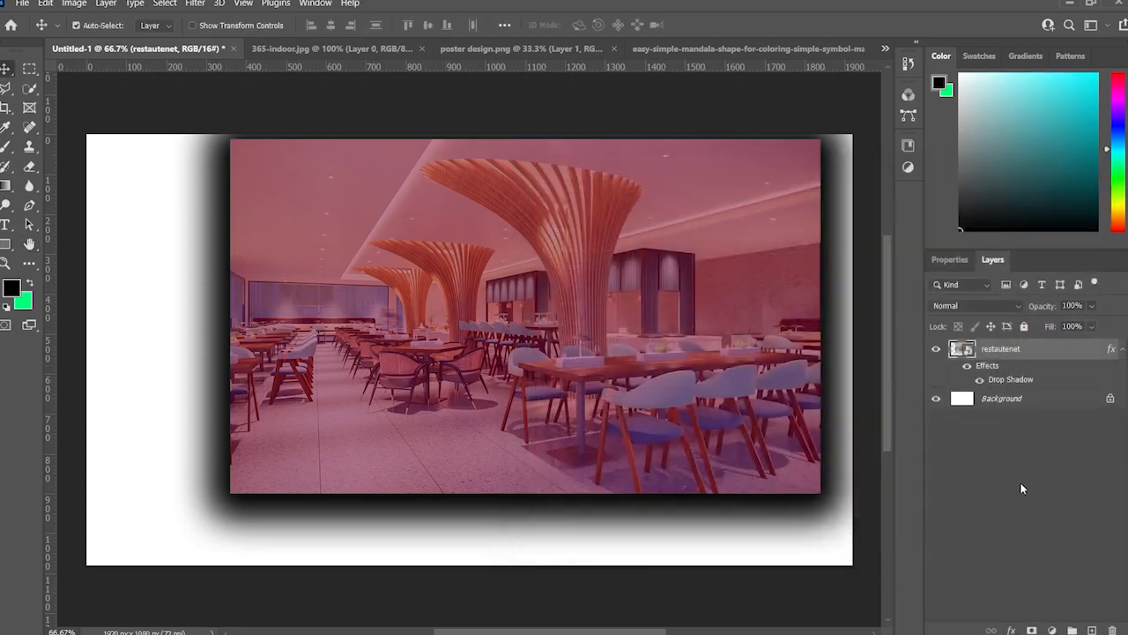
Filter the layer list to show only type layers
{"action": "left_click", "coordinate": [1041, 285]}
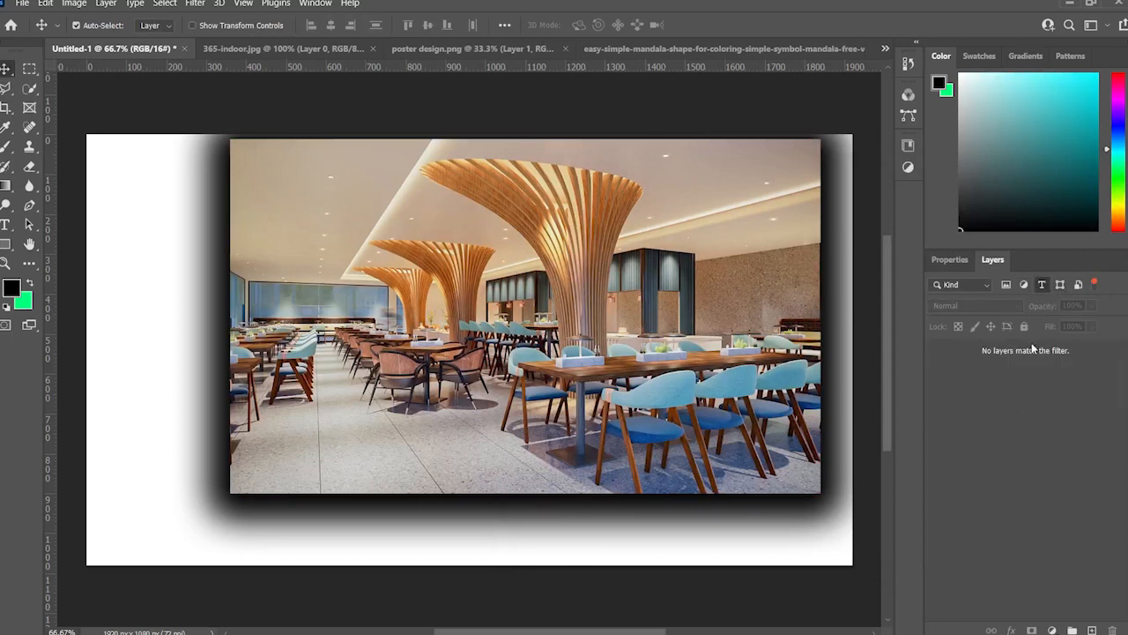
Try the pixel and adjustment layer filters, and clear all filters so the full layer list is displayed
{"action": "left_click", "coordinate": [1006, 284]}
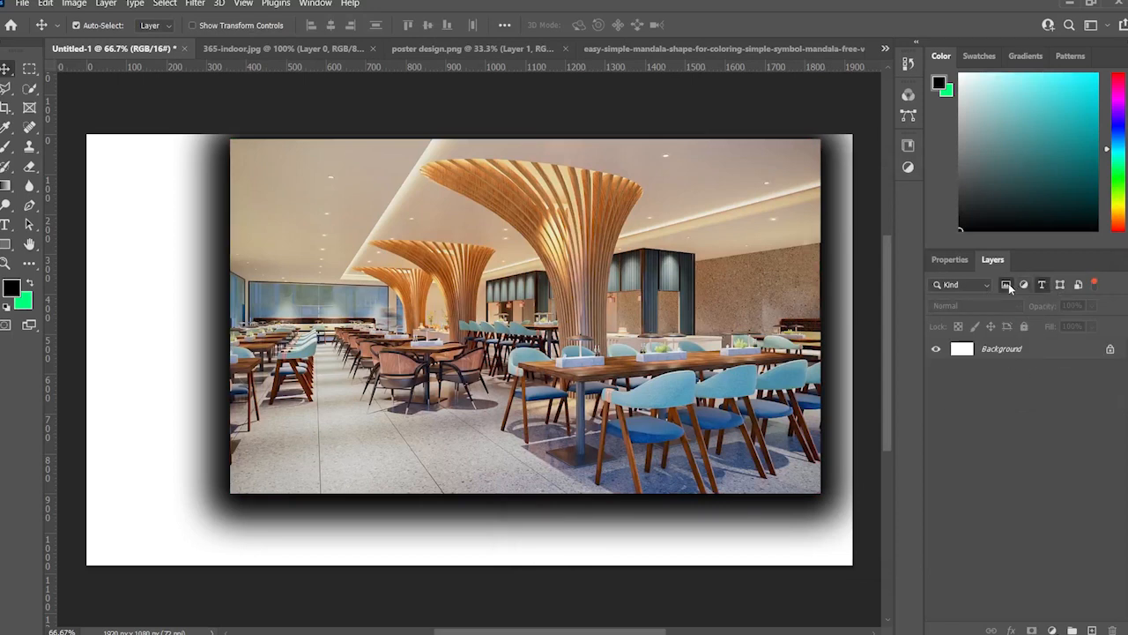
{"action": "left_click", "coordinate": [1024, 284]}
{"action": "left_click", "coordinate": [1025, 285]}
{"action": "left_click", "coordinate": [1006, 285]}
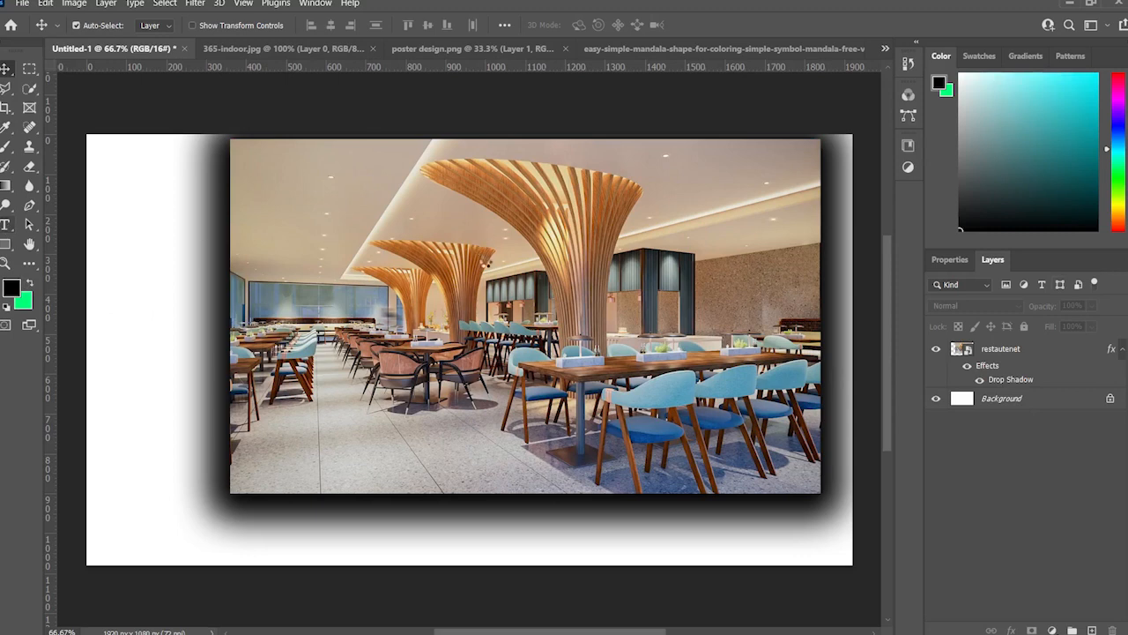
Add the text "gvvshbhbbbdbd" over the photo's ceiling as a new type layer, commit it and deselect the layer
{"action": "key", "text": "t"}
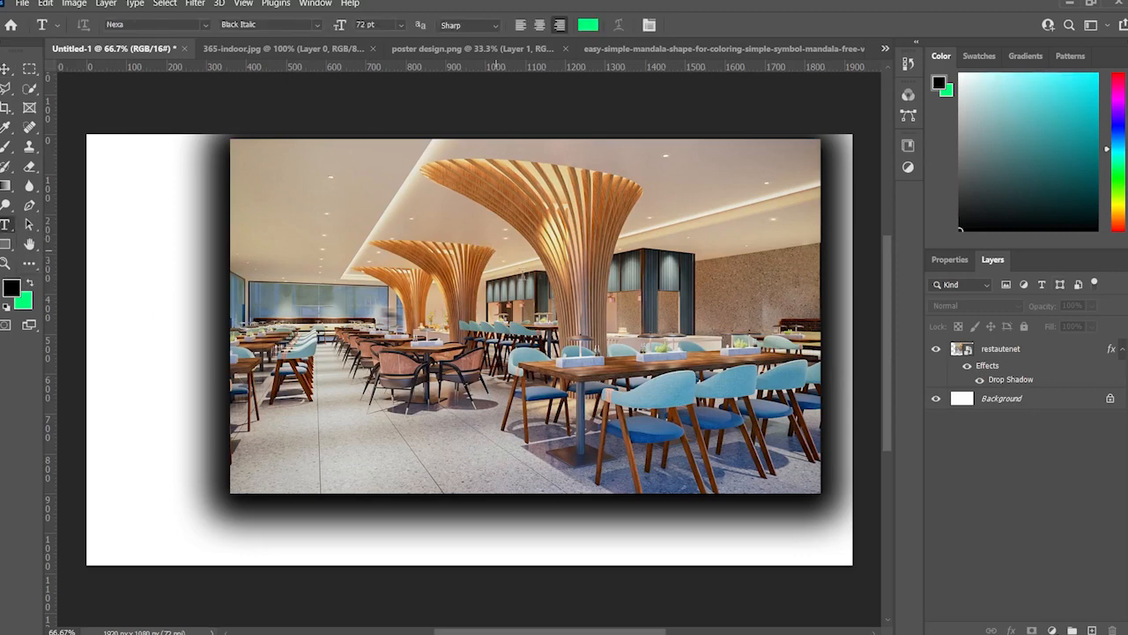
{"action": "left_click", "coordinate": [520, 256]}
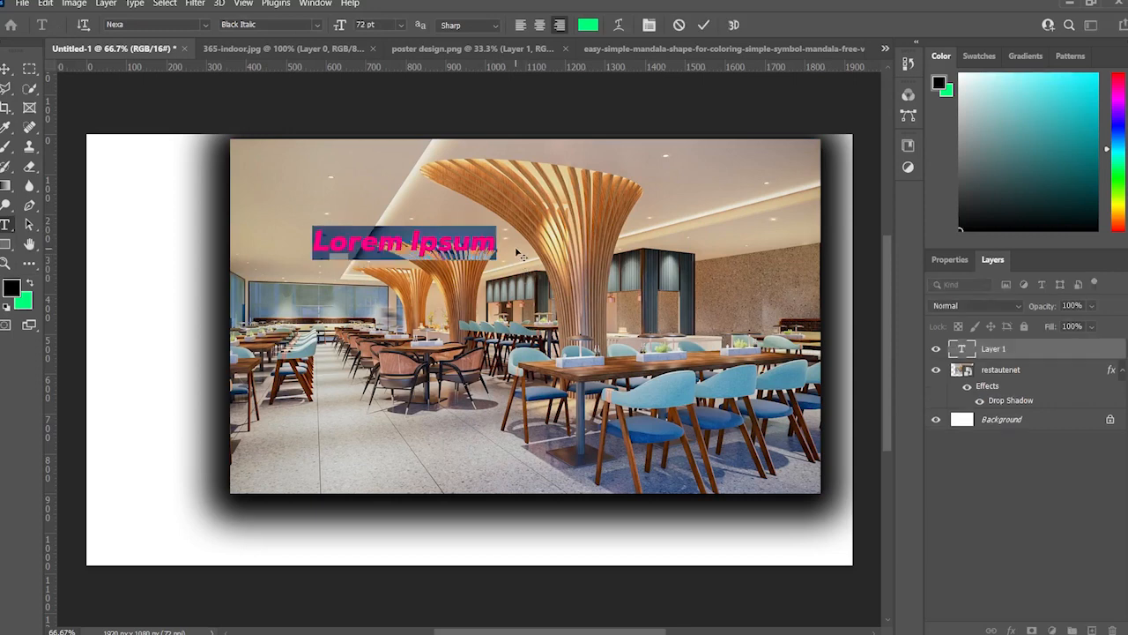
{"action": "type", "text": "gvvshbhbb"}
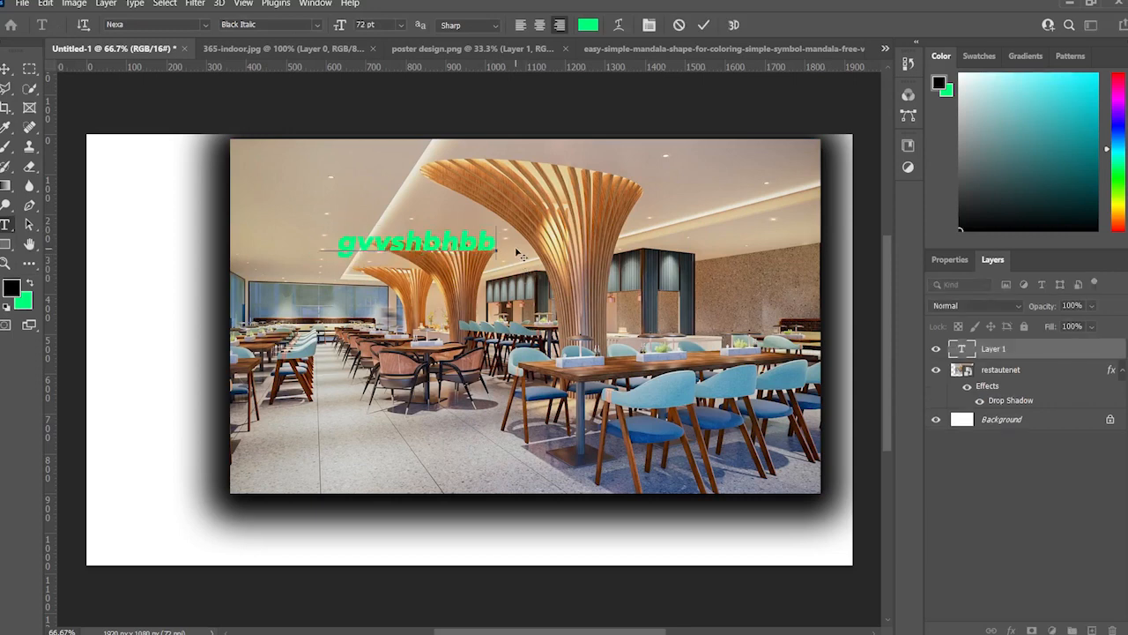
{"action": "type", "text": "bdbd"}
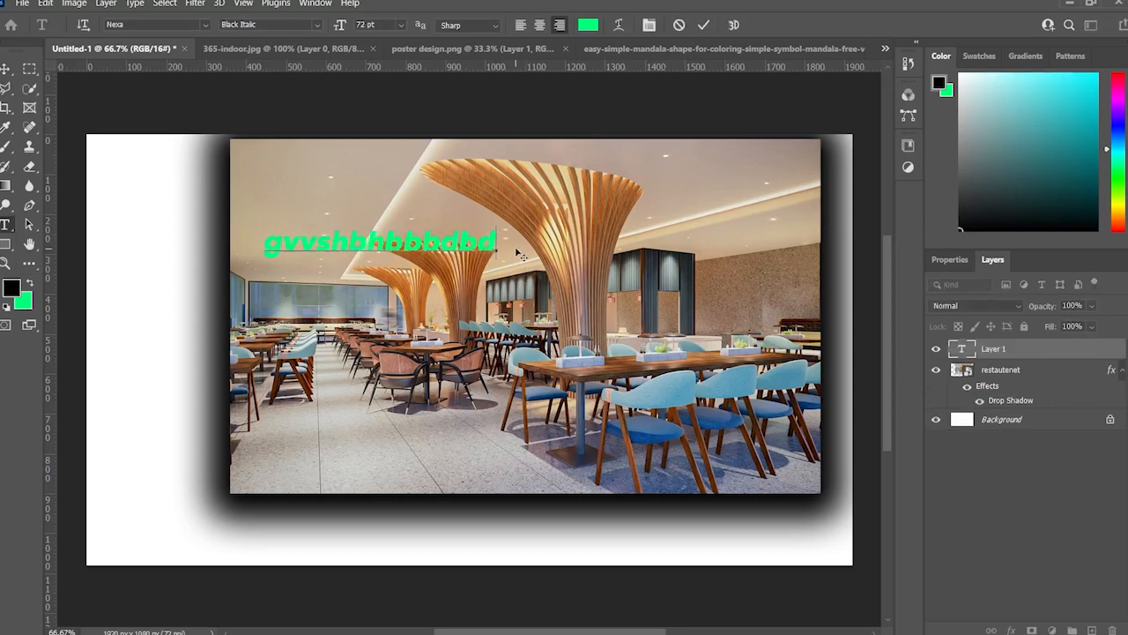
{"action": "left_click", "coordinate": [704, 26]}
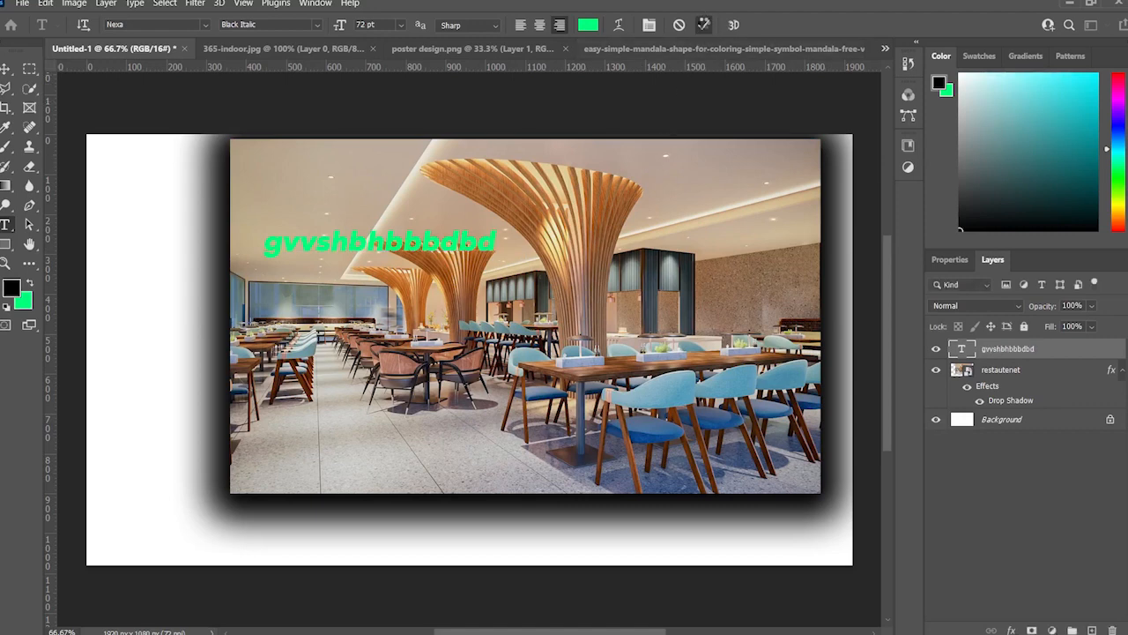
{"action": "left_click", "coordinate": [6, 70]}
{"action": "left_click", "coordinate": [1061, 543]}
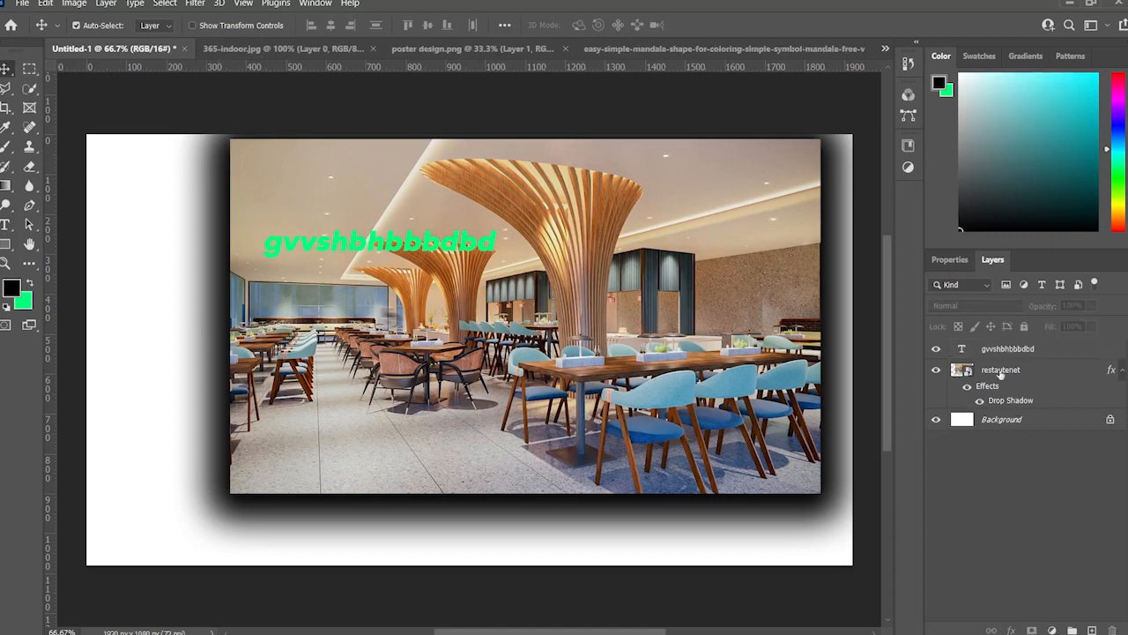
Filter the layer list by type, pixel and adjustment layers in turn, clearing each filter after viewing it
{"action": "left_click", "coordinate": [1002, 357]}
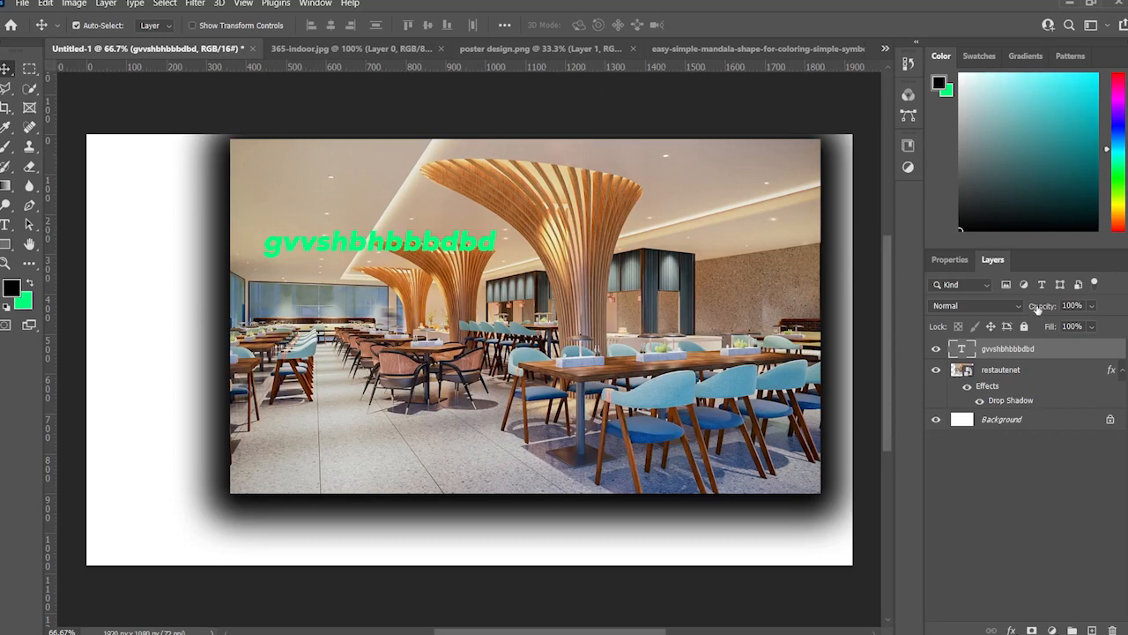
{"action": "left_click", "coordinate": [1042, 287]}
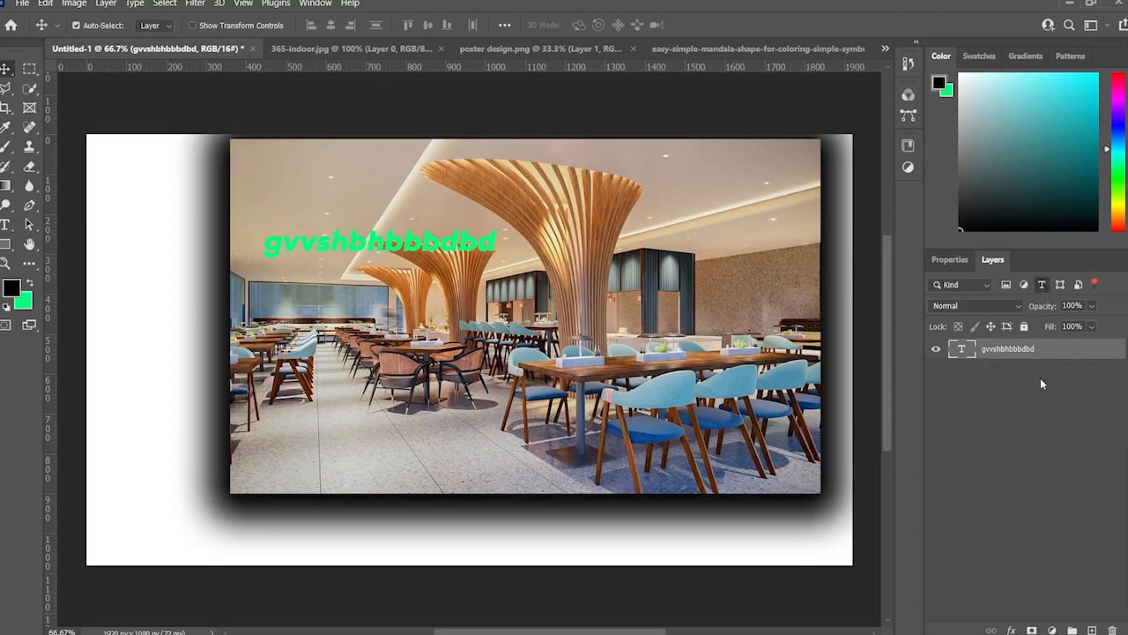
{"action": "left_click", "coordinate": [1042, 287]}
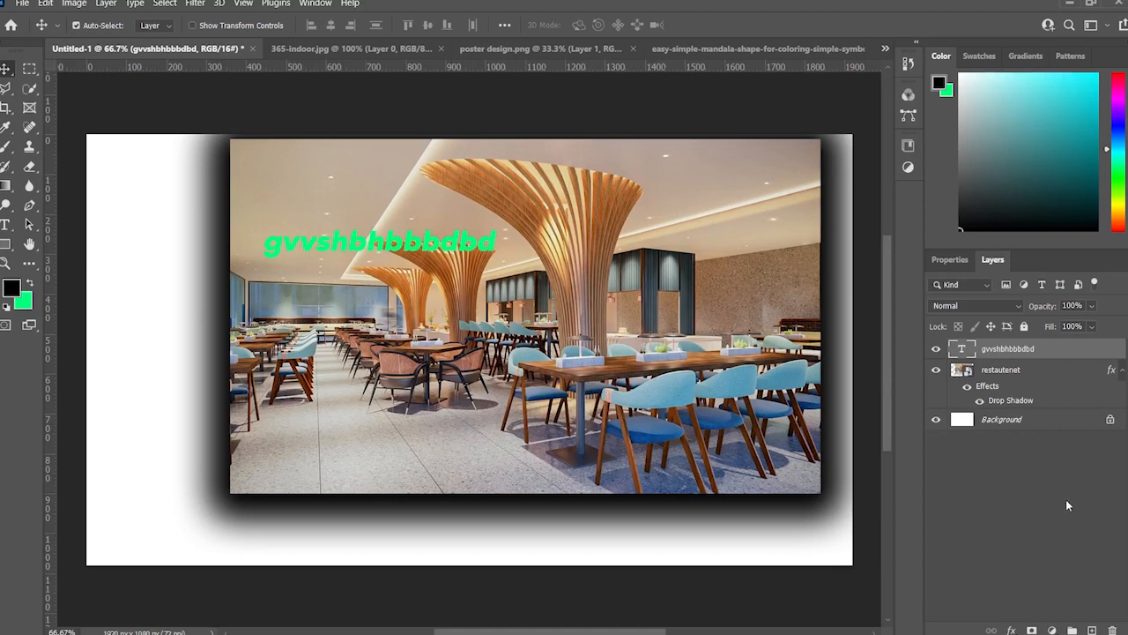
{"action": "left_click", "coordinate": [1007, 286]}
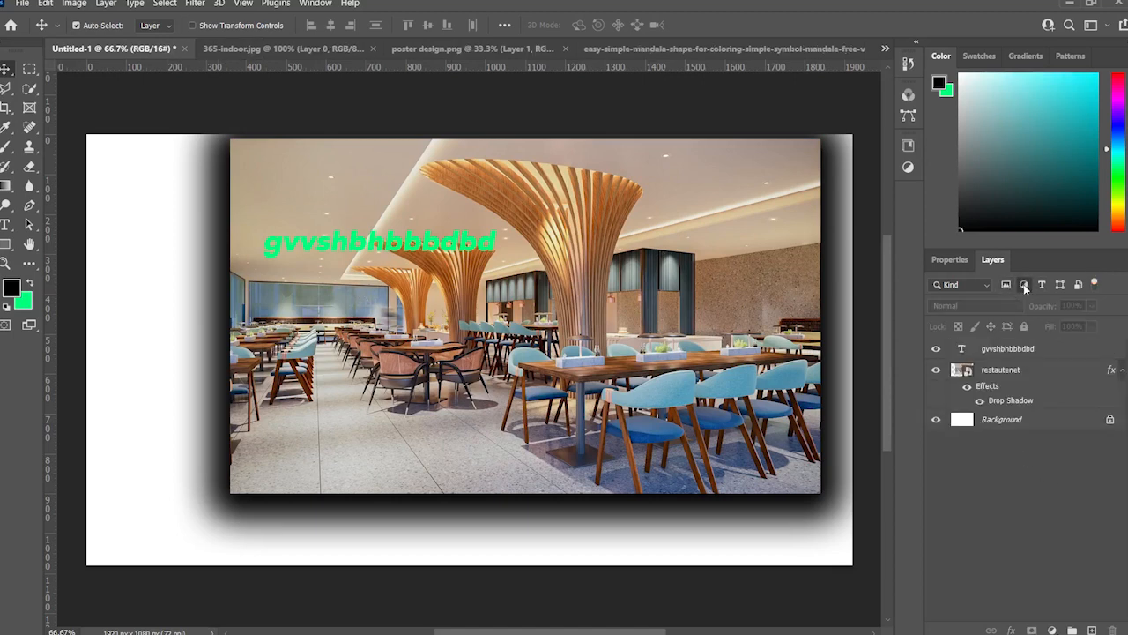
{"action": "left_click", "coordinate": [1023, 286]}
{"action": "left_click", "coordinate": [1023, 285]}
Hide the restautenet layer's Drop Shadow and rasterize its Smart Object for use with the Eraser tool
{"action": "left_click", "coordinate": [1023, 371]}
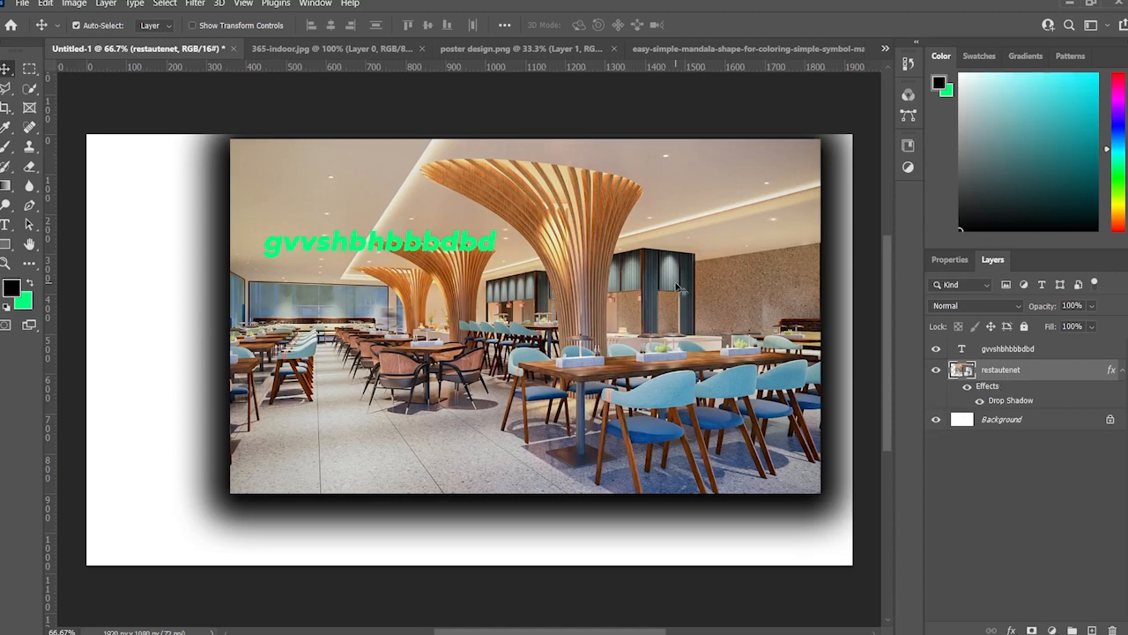
{"action": "left_click", "coordinate": [29, 167]}
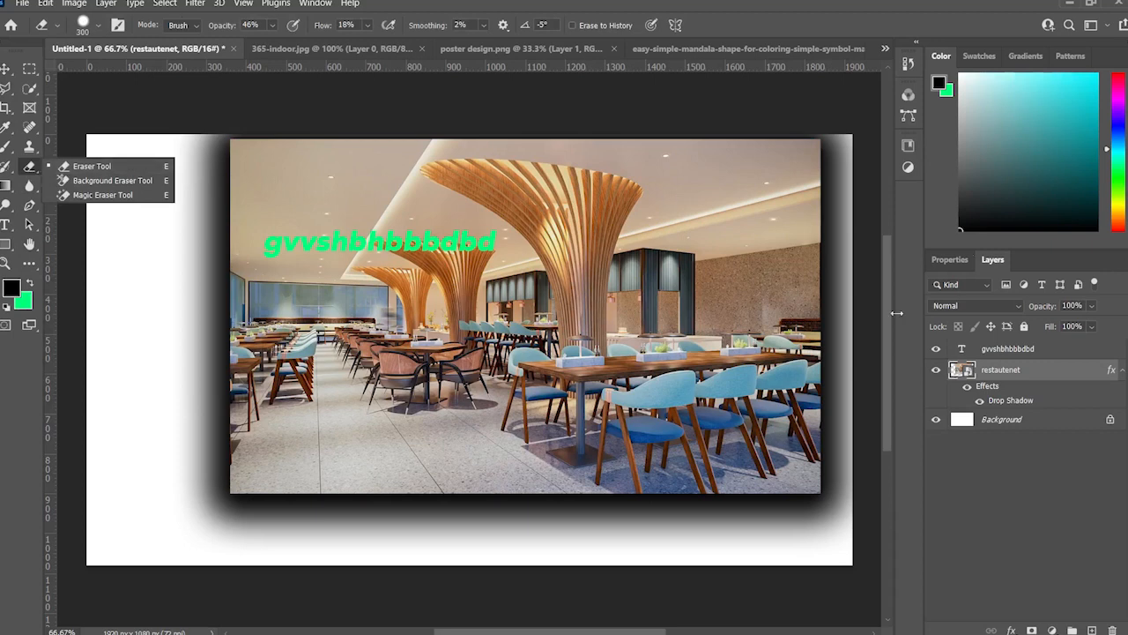
{"action": "left_click", "coordinate": [977, 402]}
{"action": "left_click", "coordinate": [978, 402]}
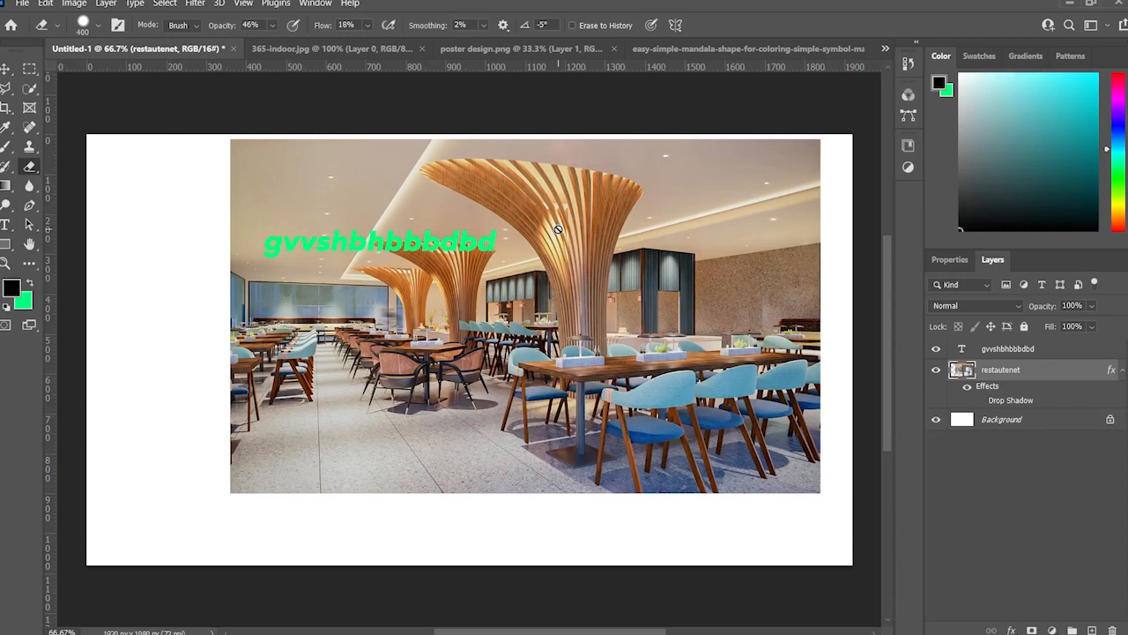
{"action": "left_click", "coordinate": [573, 253]}
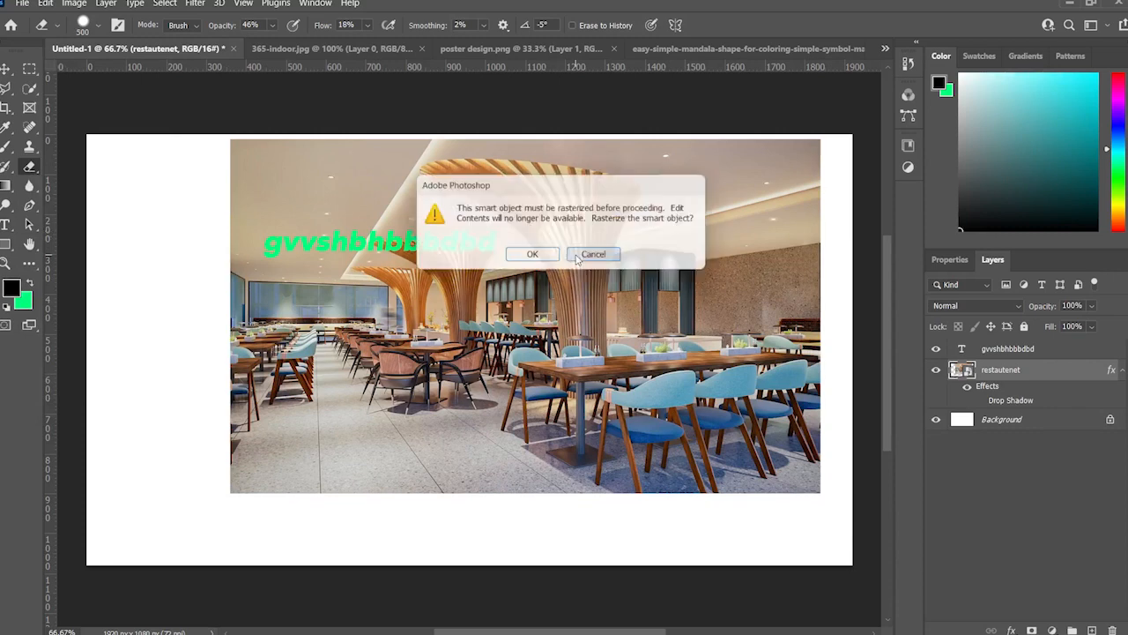
{"action": "left_click", "coordinate": [529, 255]}
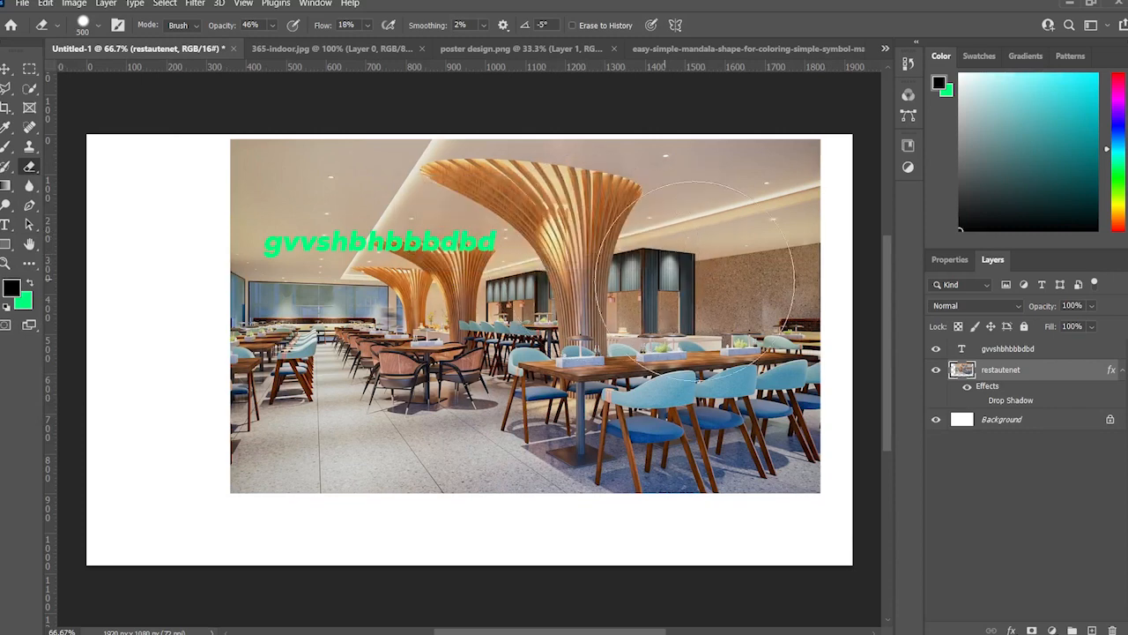
Convert the restautenet layer to a Smart Object and rasterize it again for erasing
{"action": "right_click", "coordinate": [1026, 365]}
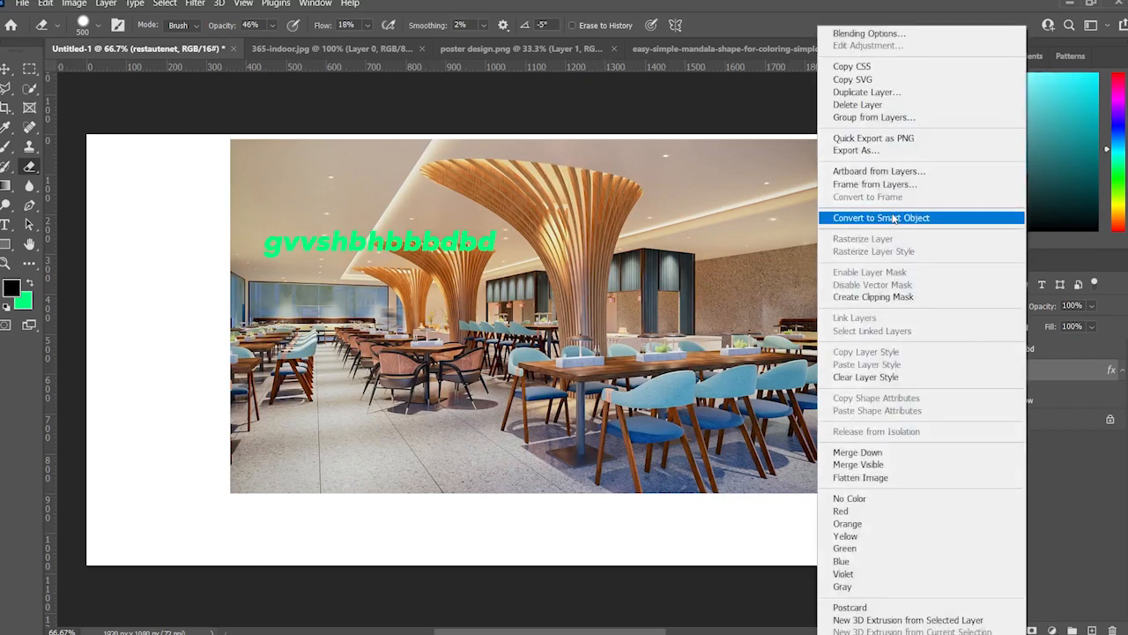
{"action": "left_click", "coordinate": [895, 216]}
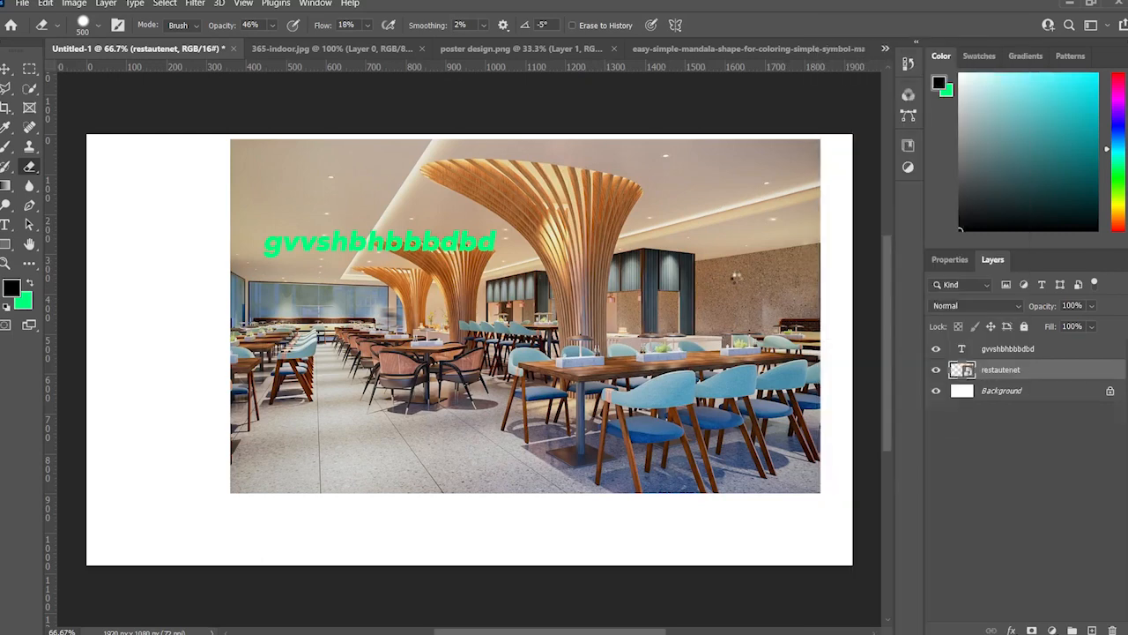
{"action": "left_click", "coordinate": [719, 343]}
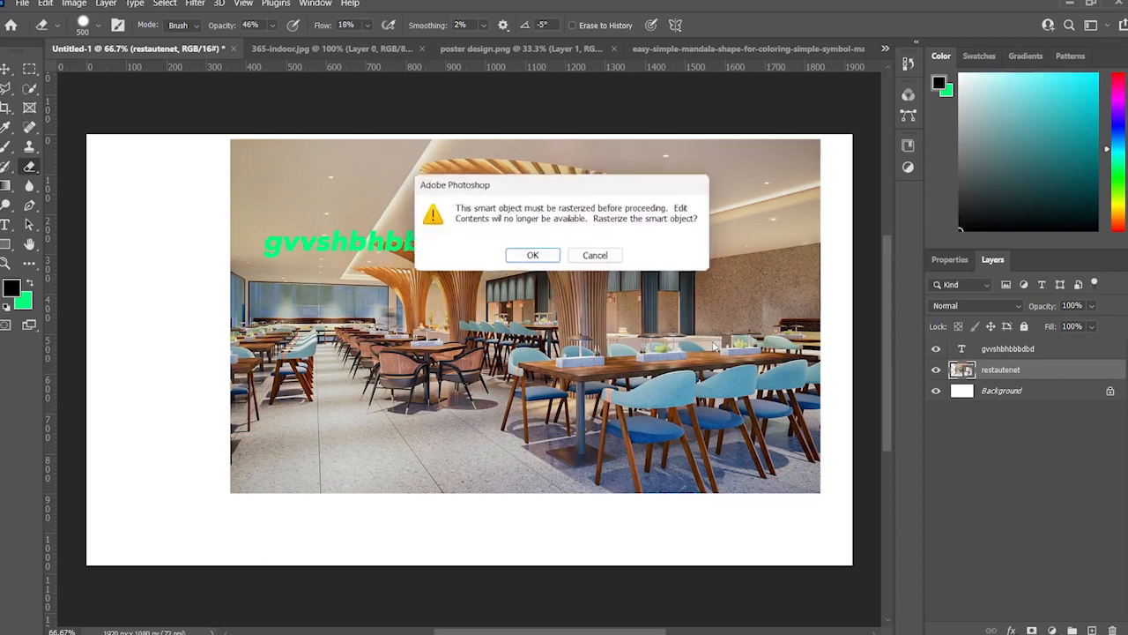
{"action": "left_click", "coordinate": [532, 255]}
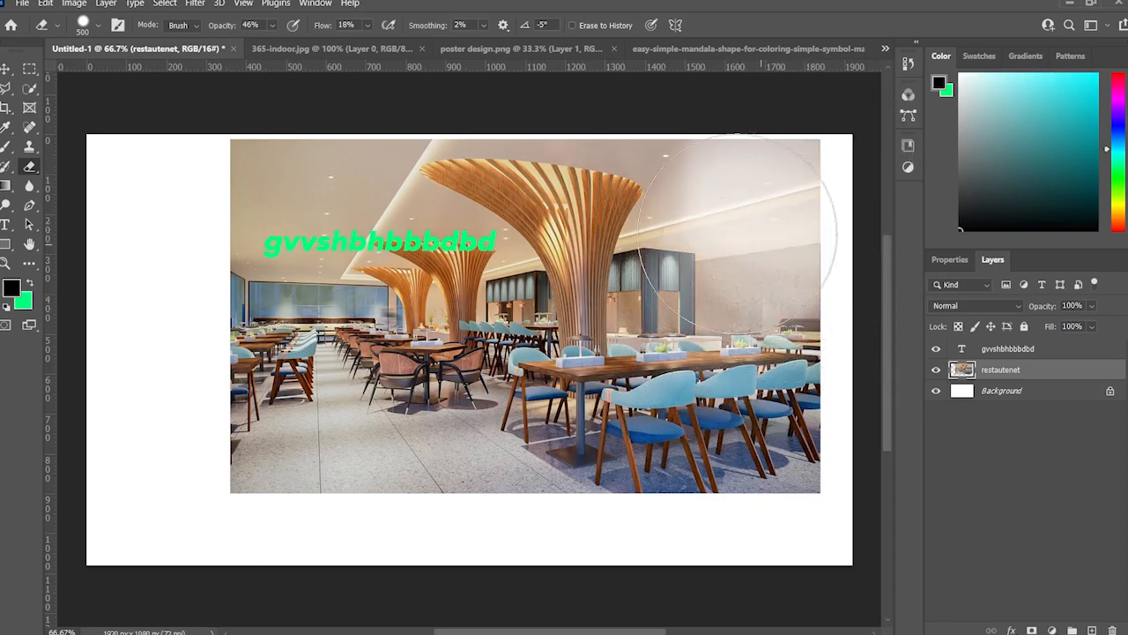
Erase the wall and ceiling at the right side of the restautenet photo, and hide that layer
{"action": "mouse_move", "coordinate": [754, 336]}
{"action": "left_mouse_down"}
{"action": "mouse_move", "coordinate": [806, 353]}
{"action": "mouse_move", "coordinate": [794, 189]}
{"action": "mouse_move", "coordinate": [807, 261]}
{"action": "mouse_move", "coordinate": [793, 201]}
{"action": "mouse_move", "coordinate": [785, 247]}
{"action": "left_mouse_up"}
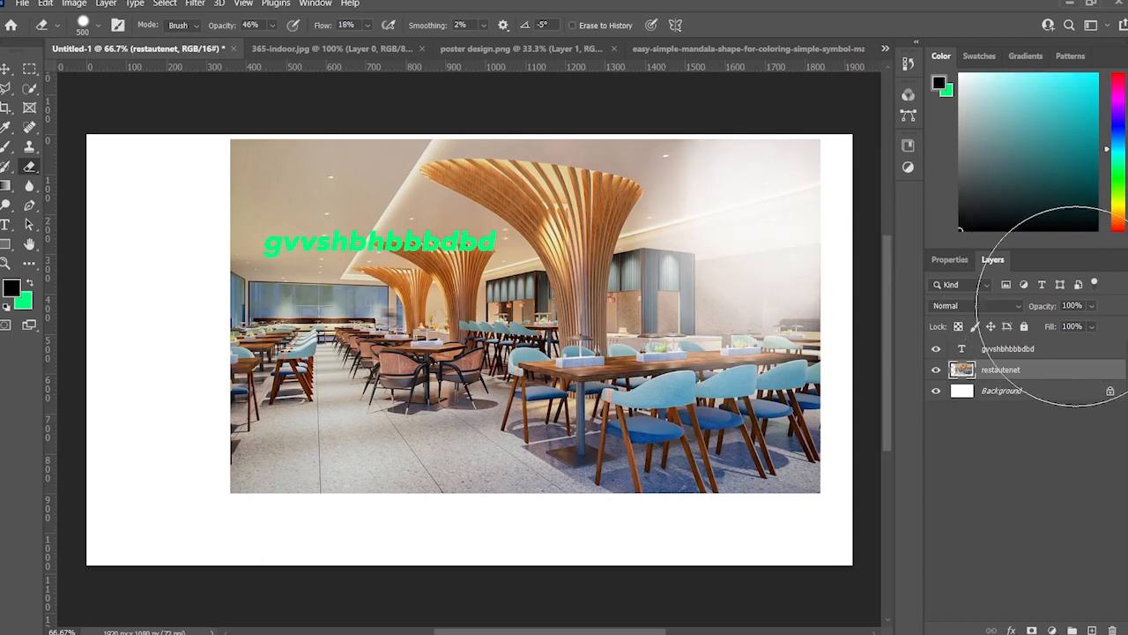
{"action": "mouse_move", "coordinate": [723, 308]}
{"action": "left_mouse_down"}
{"action": "mouse_move", "coordinate": [806, 428]}
{"action": "mouse_move", "coordinate": [806, 352]}
{"action": "mouse_move", "coordinate": [783, 354]}
{"action": "mouse_move", "coordinate": [838, 396]}
{"action": "mouse_move", "coordinate": [801, 428]}
{"action": "mouse_move", "coordinate": [838, 390]}
{"action": "mouse_move", "coordinate": [748, 209]}
{"action": "mouse_move", "coordinate": [802, 224]}
{"action": "mouse_move", "coordinate": [786, 227]}
{"action": "mouse_move", "coordinate": [785, 214]}
{"action": "mouse_move", "coordinate": [844, 277]}
{"action": "left_mouse_up"}
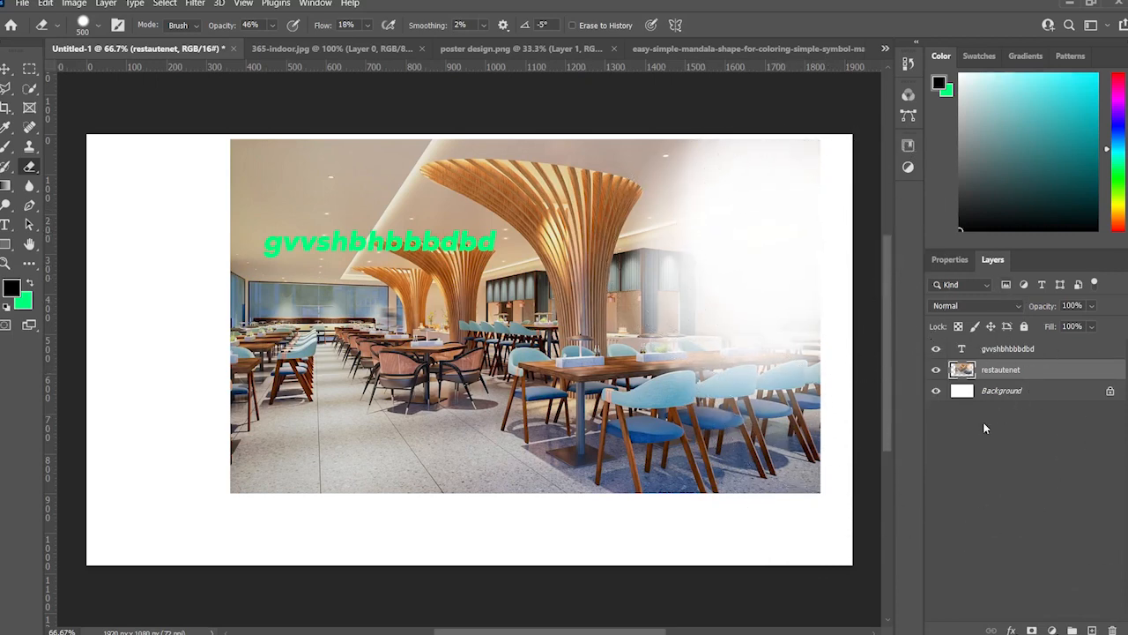
{"action": "mouse_move", "coordinate": [728, 202]}
{"action": "left_mouse_down"}
{"action": "mouse_move", "coordinate": [756, 207]}
{"action": "mouse_move", "coordinate": [756, 234]}
{"action": "mouse_move", "coordinate": [805, 297]}
{"action": "left_mouse_up"}
{"action": "left_click", "coordinate": [1005, 433]}
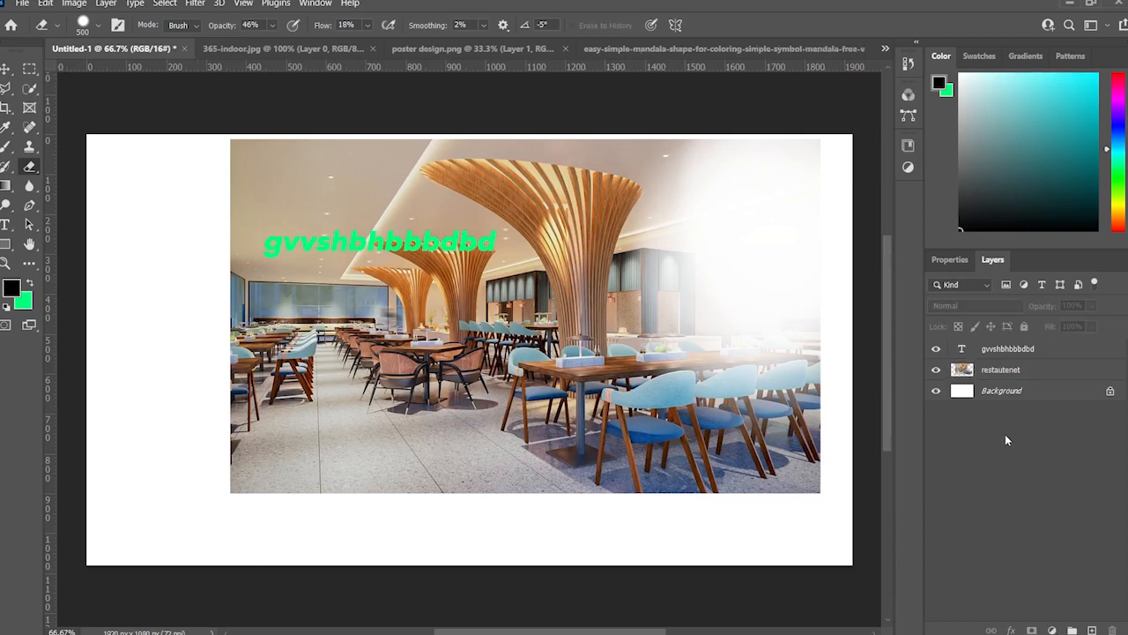
{"action": "left_click", "coordinate": [936, 370]}
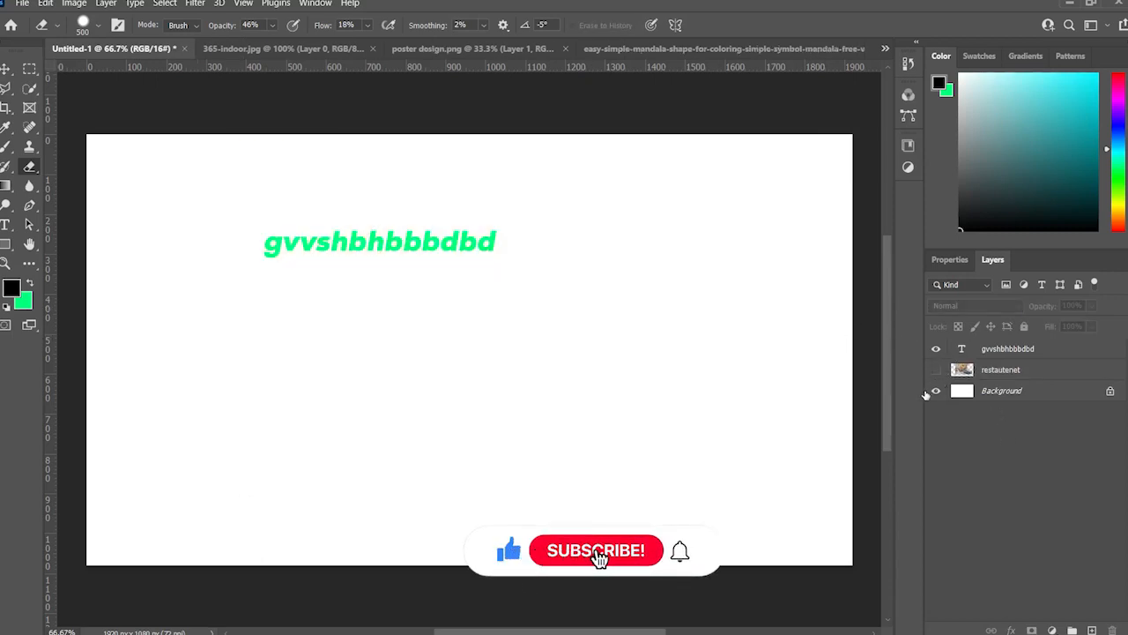
Duplicate Layer 0 in 365-indoor.jpg and move the copy into the Untitled-1 document
{"action": "left_click", "coordinate": [291, 49]}
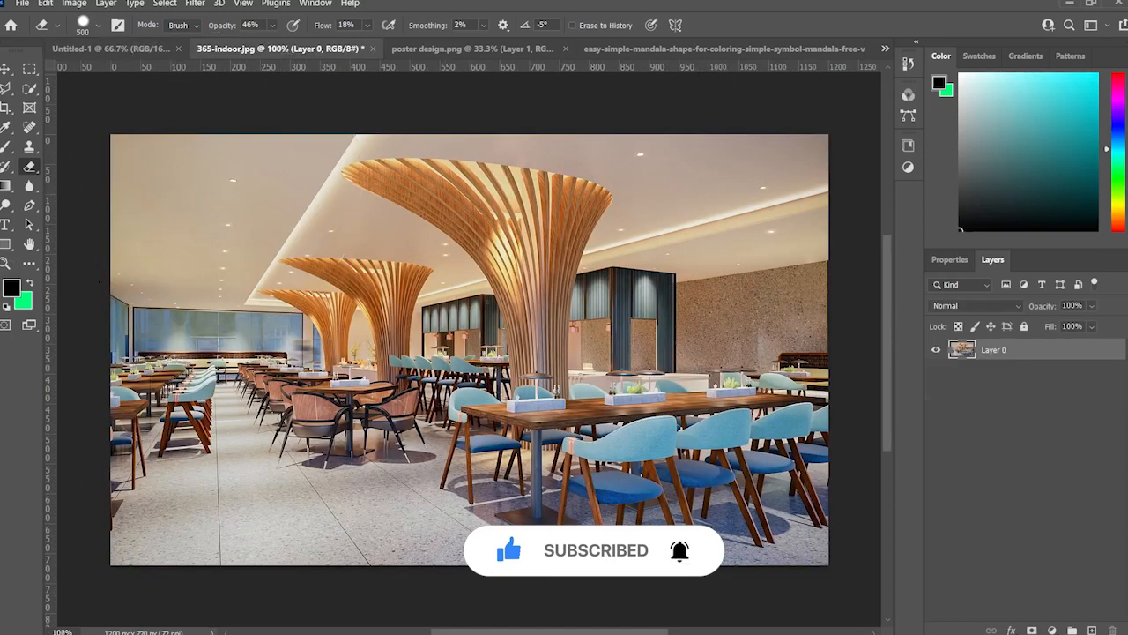
{"action": "key", "text": "v"}
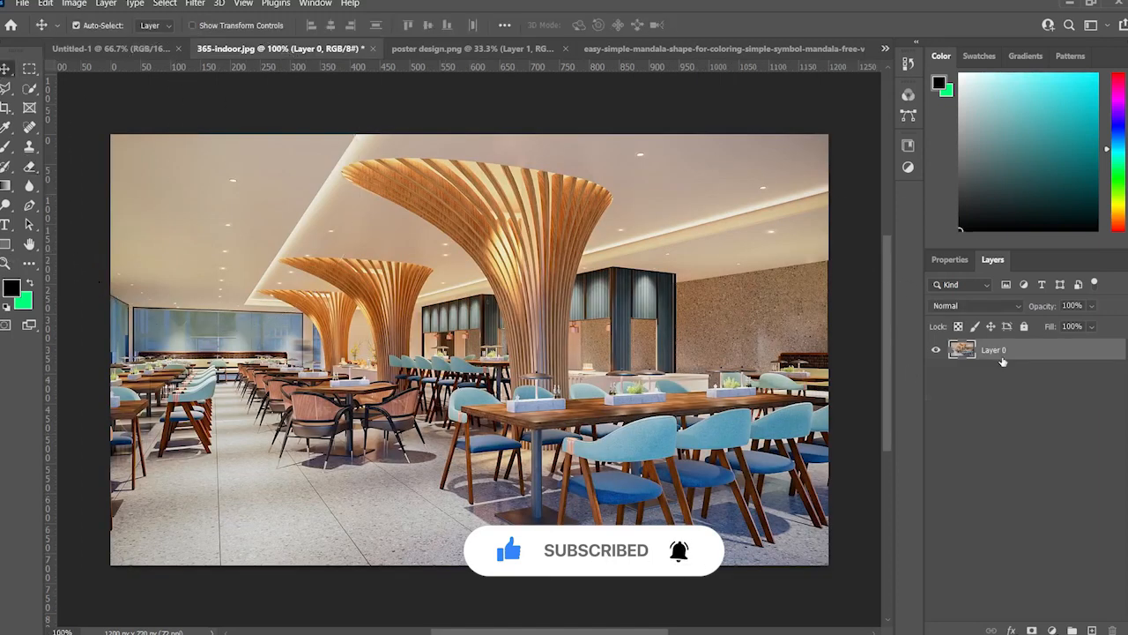
{"action": "key", "text": "ctrl+j"}
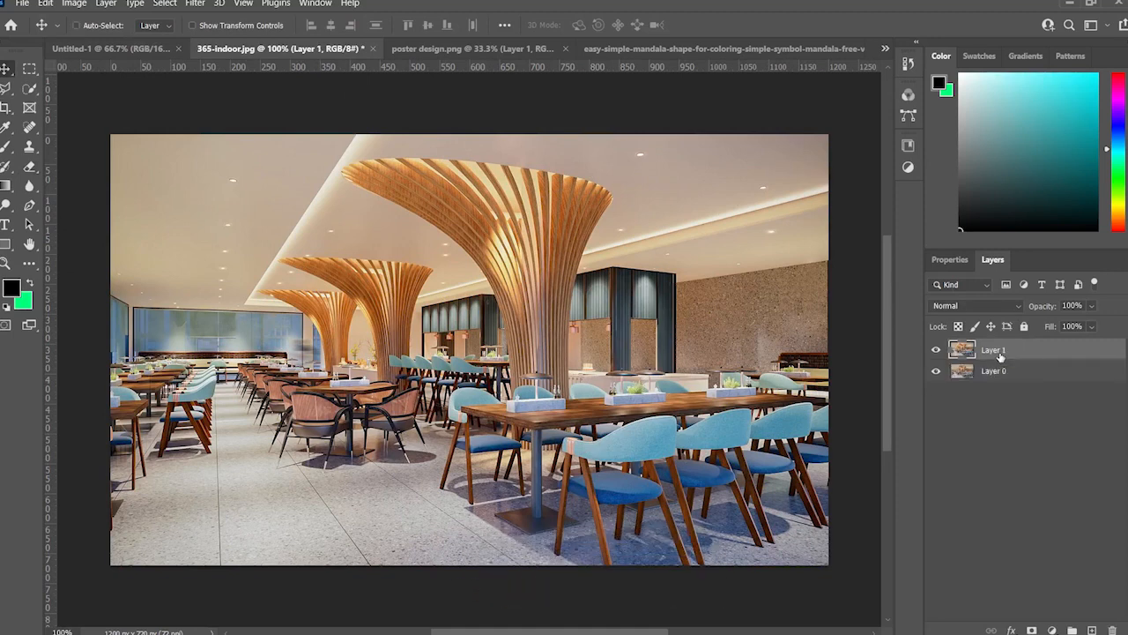
{"action": "left_click_drag", "start_coordinate": [155, 74], "coordinate": [640, 363]}
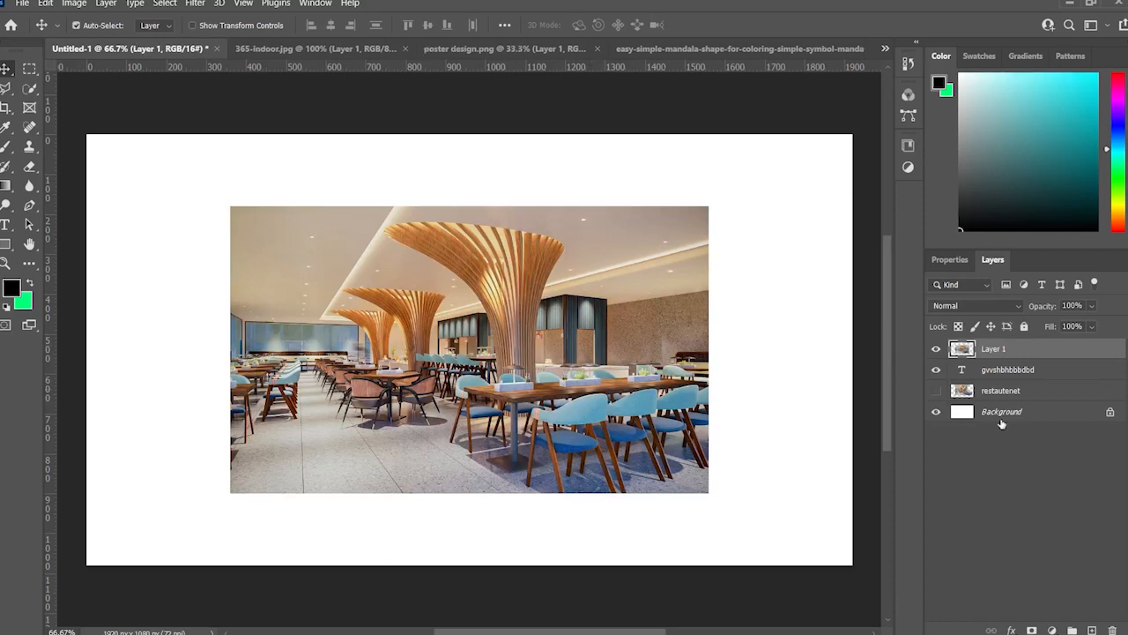
Delete the hidden restautenet layer
{"action": "left_click", "coordinate": [1013, 390]}
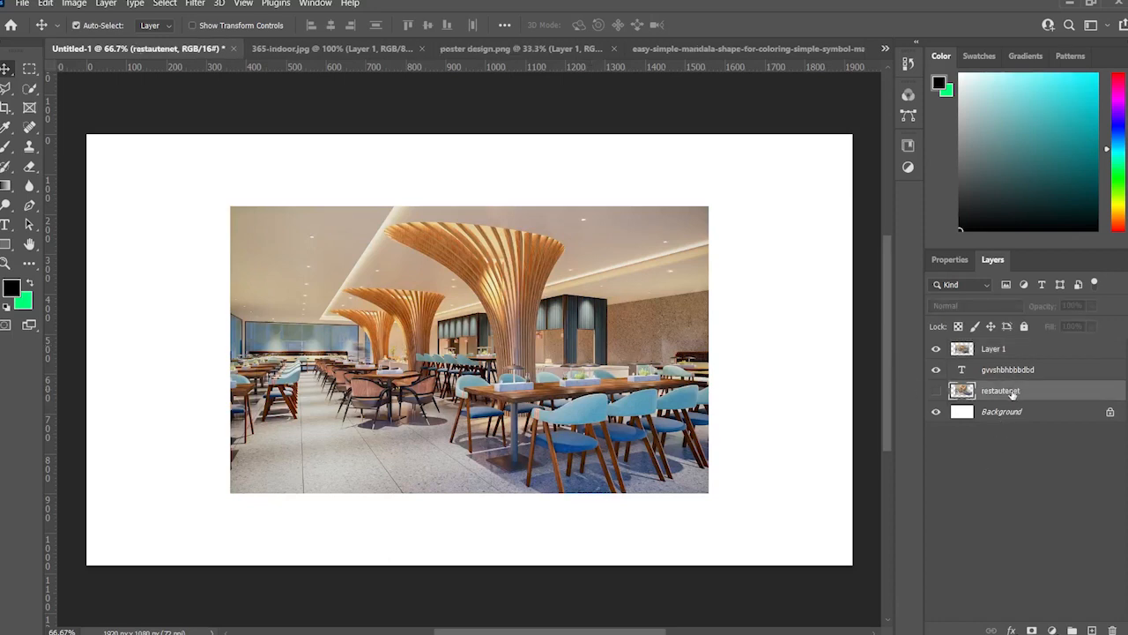
{"action": "left_click", "coordinate": [1113, 630]}
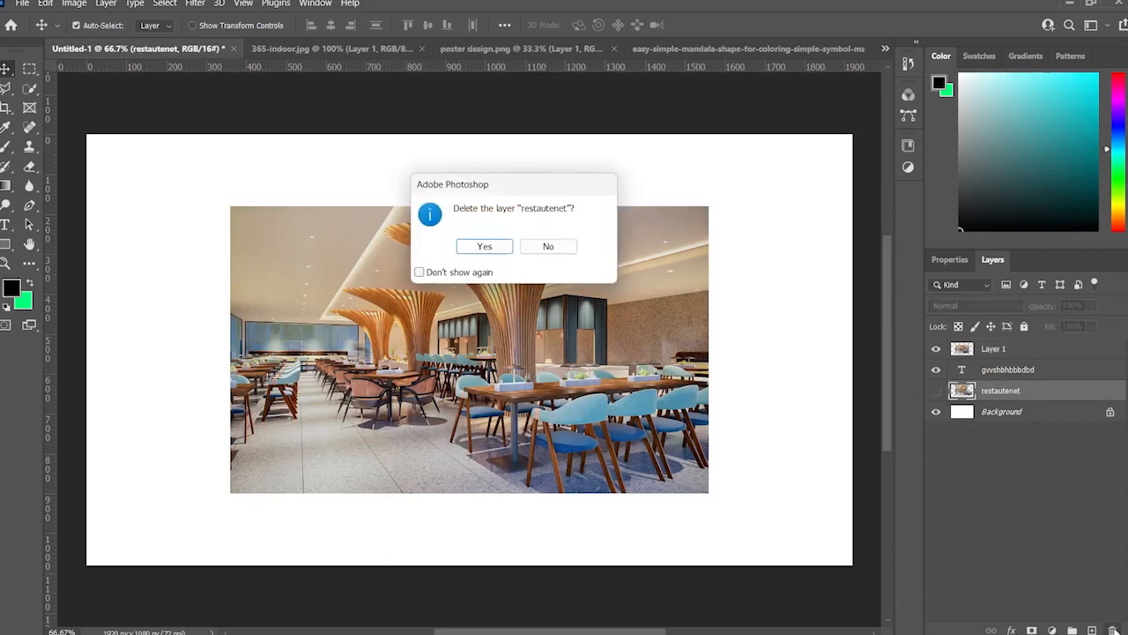
{"action": "left_click", "coordinate": [484, 247]}
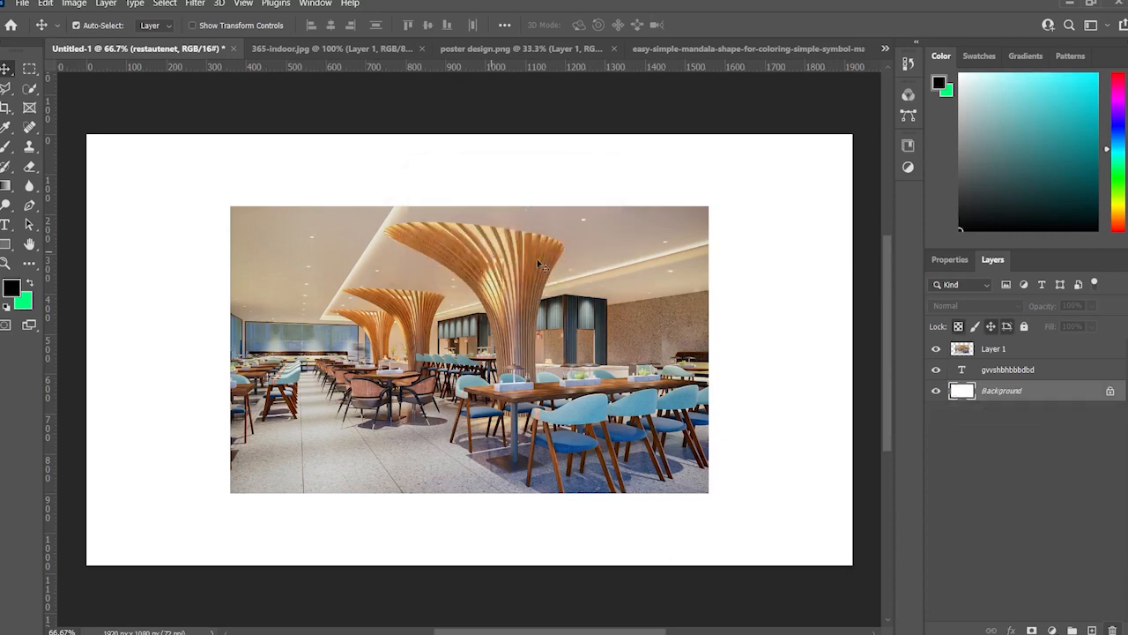
Add a layer mask to Layer 1 and lightly erase on the mask over the wall at the photo's right side
{"action": "left_click", "coordinate": [1012, 347]}
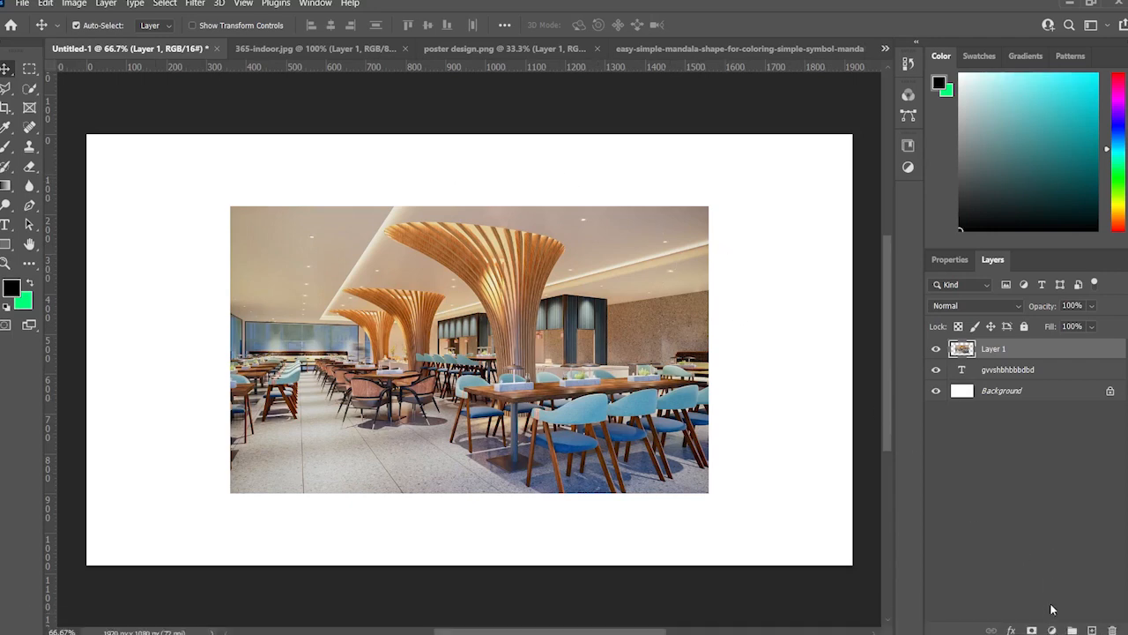
{"action": "left_click", "coordinate": [1033, 631]}
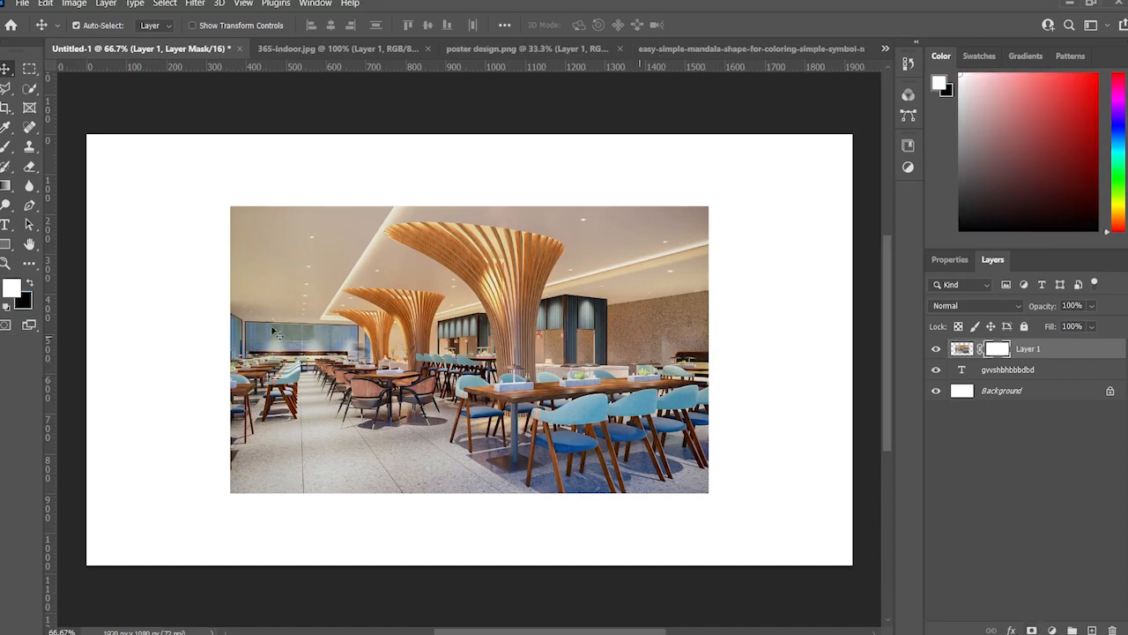
{"action": "left_click", "coordinate": [29, 166]}
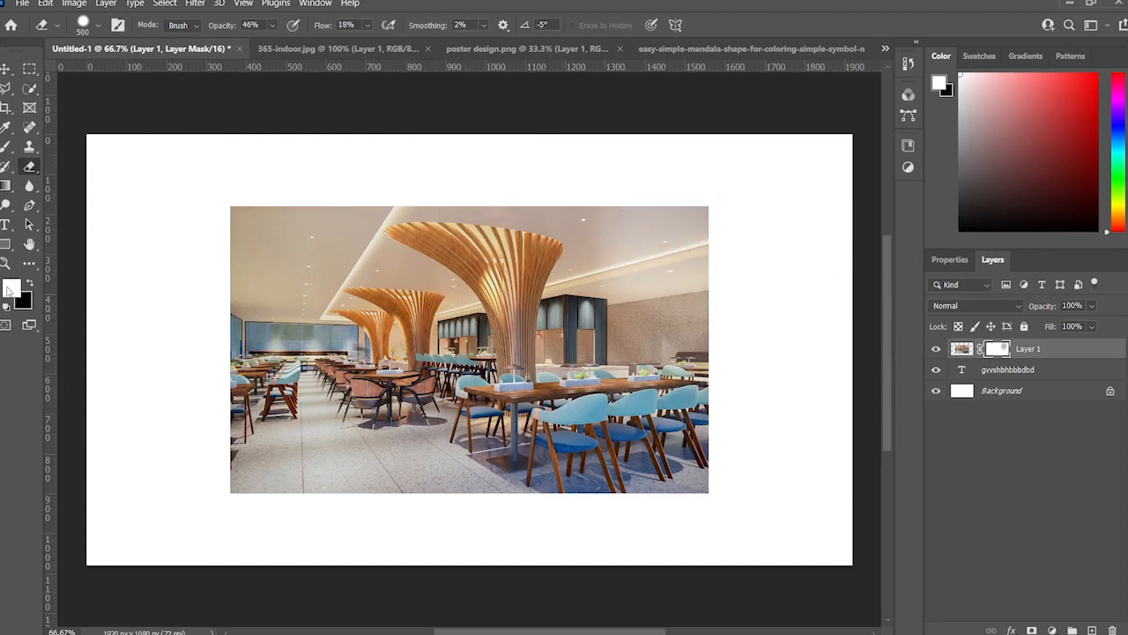
Set the background colour to red e70000 while the layer mask of Layer 1 is active
{"action": "left_click", "coordinate": [25, 304]}
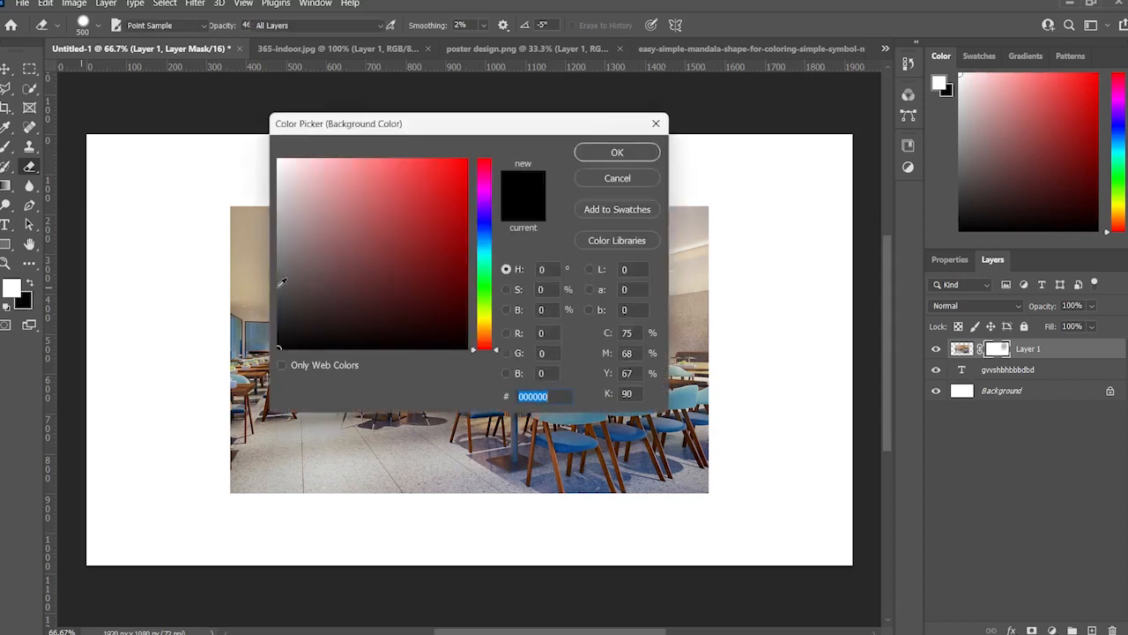
{"action": "left_click", "coordinate": [405, 221]}
{"action": "left_click_drag", "start_coordinate": [406, 221], "coordinate": [466, 177]}
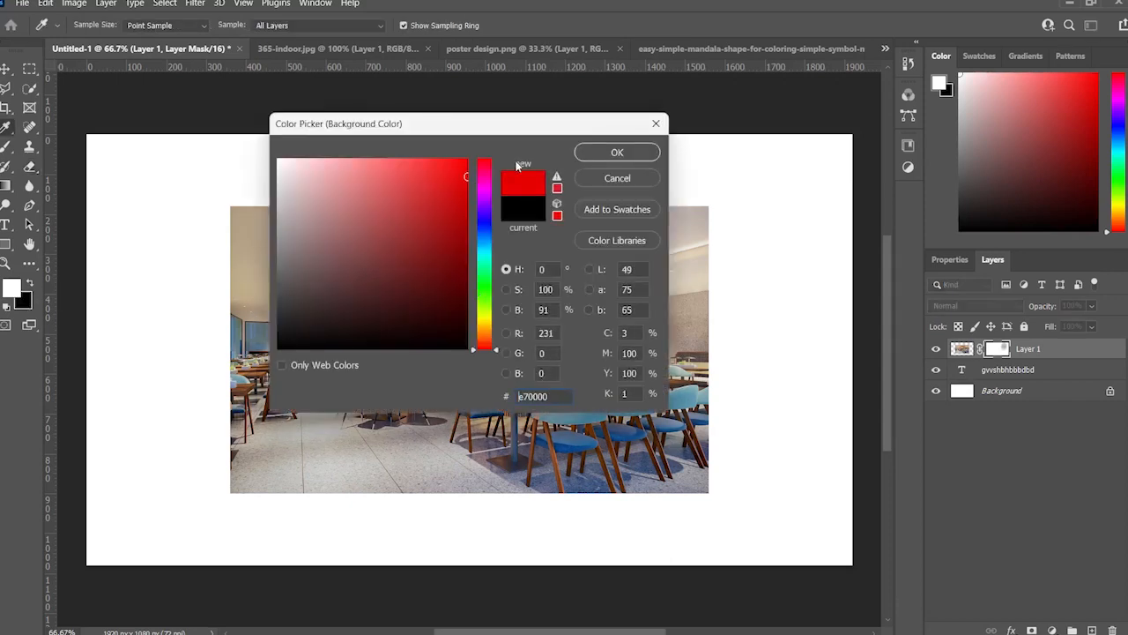
{"action": "left_click", "coordinate": [616, 154]}
{"action": "key", "text": "e"}
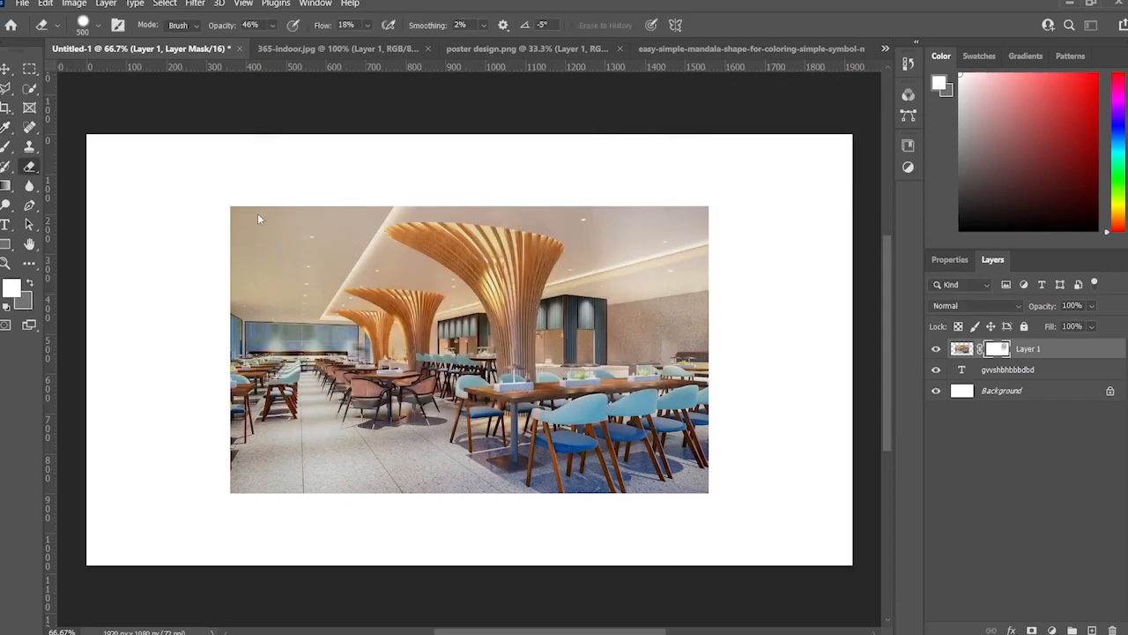
Set the background colour to black 000000 and swap the foreground and background colours for restoring the erased wall
{"action": "left_click", "coordinate": [29, 304]}
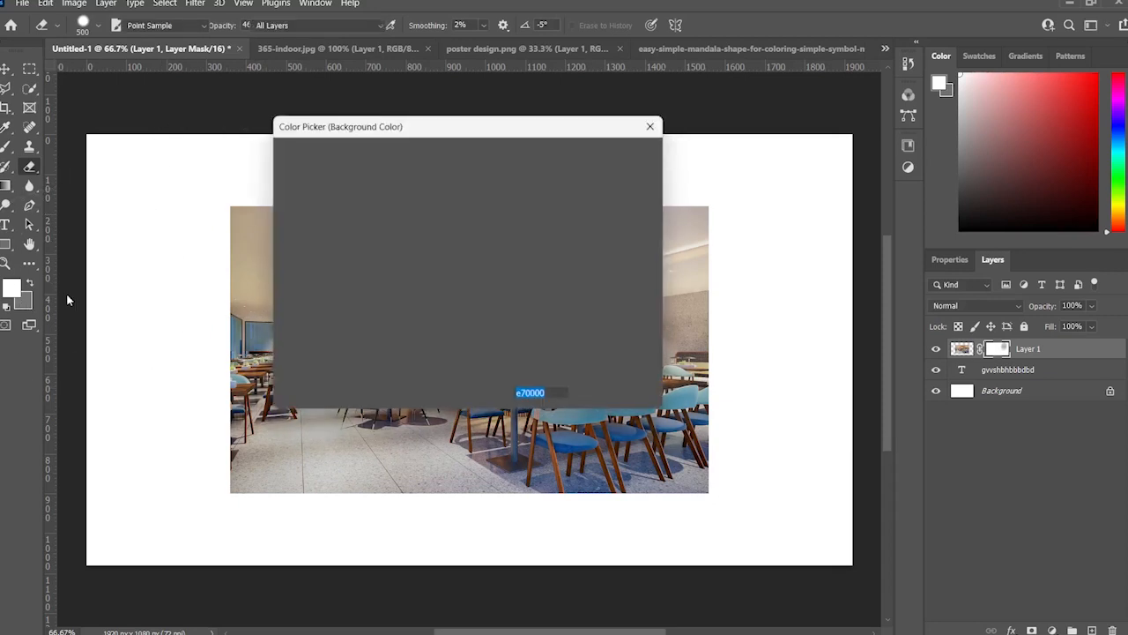
{"action": "mouse_move", "coordinate": [378, 259]}
{"action": "left_mouse_down"}
{"action": "mouse_move", "coordinate": [250, 352]}
{"action": "mouse_move", "coordinate": [251, 366]}
{"action": "left_mouse_up"}
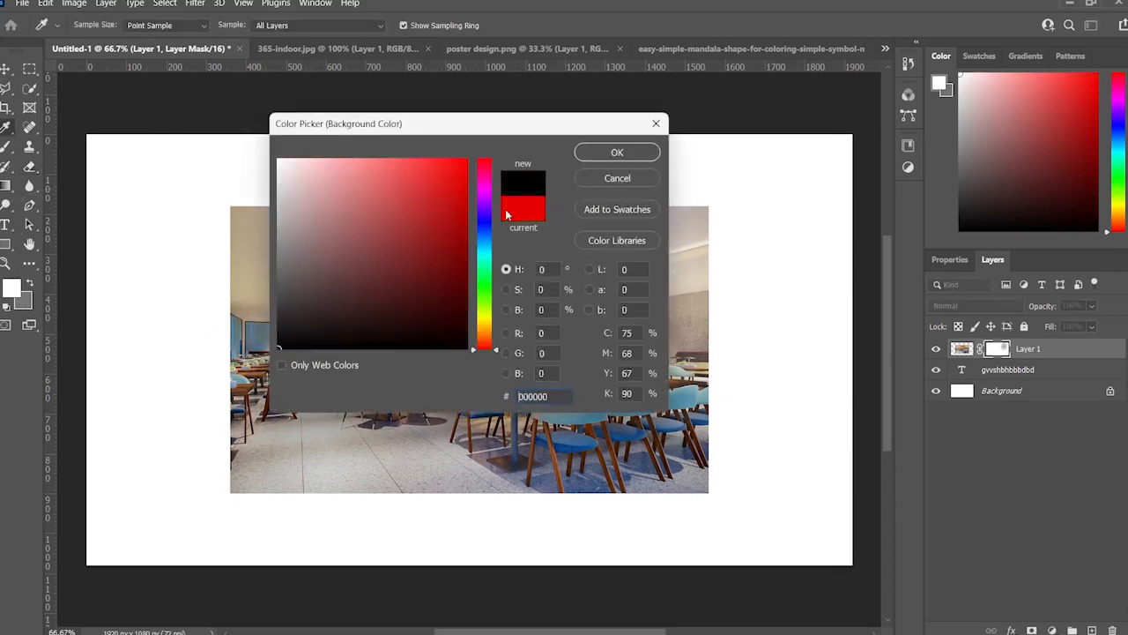
{"action": "left_click", "coordinate": [600, 153]}
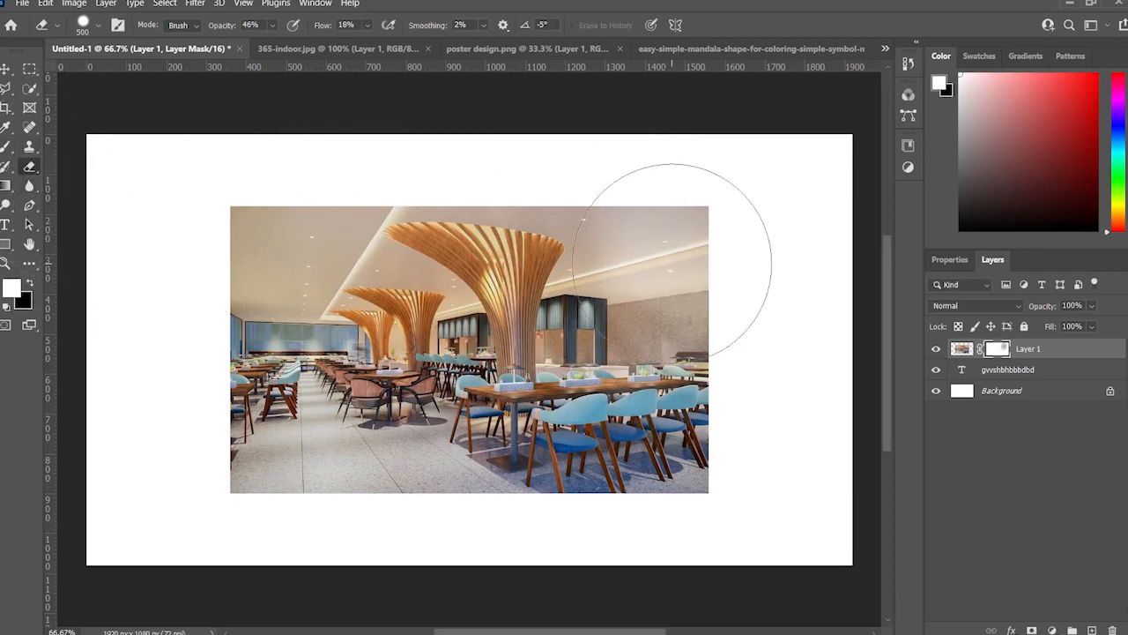
{"action": "key", "text": "x"}
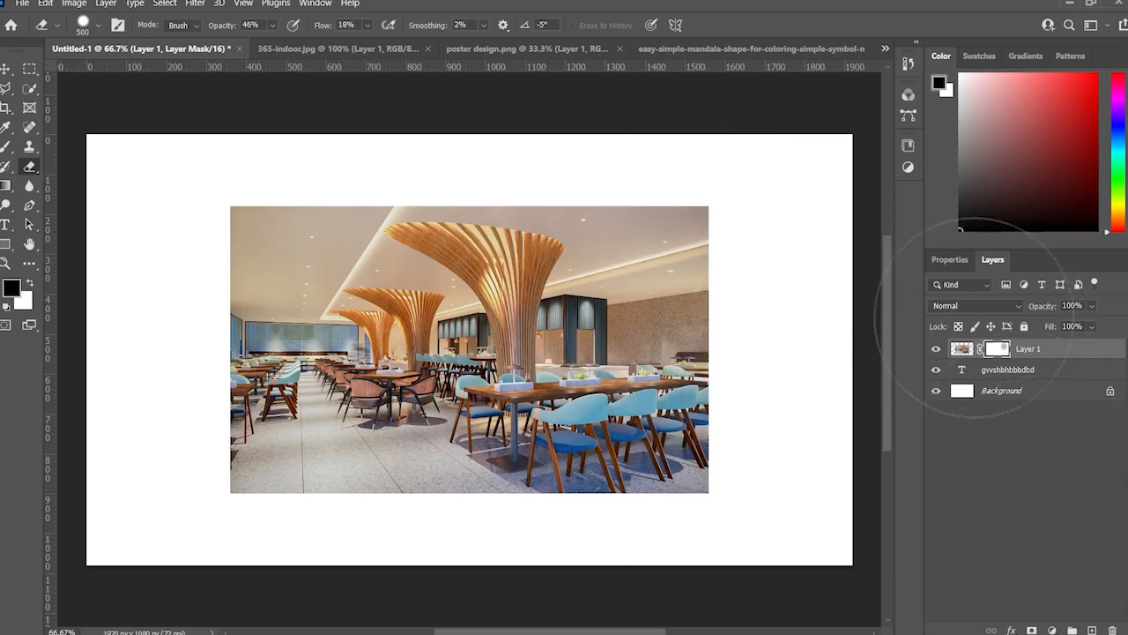
Select the layer mask of Layer 1, review its mask options, and delete the mask
{"action": "left_click", "coordinate": [6, 69]}
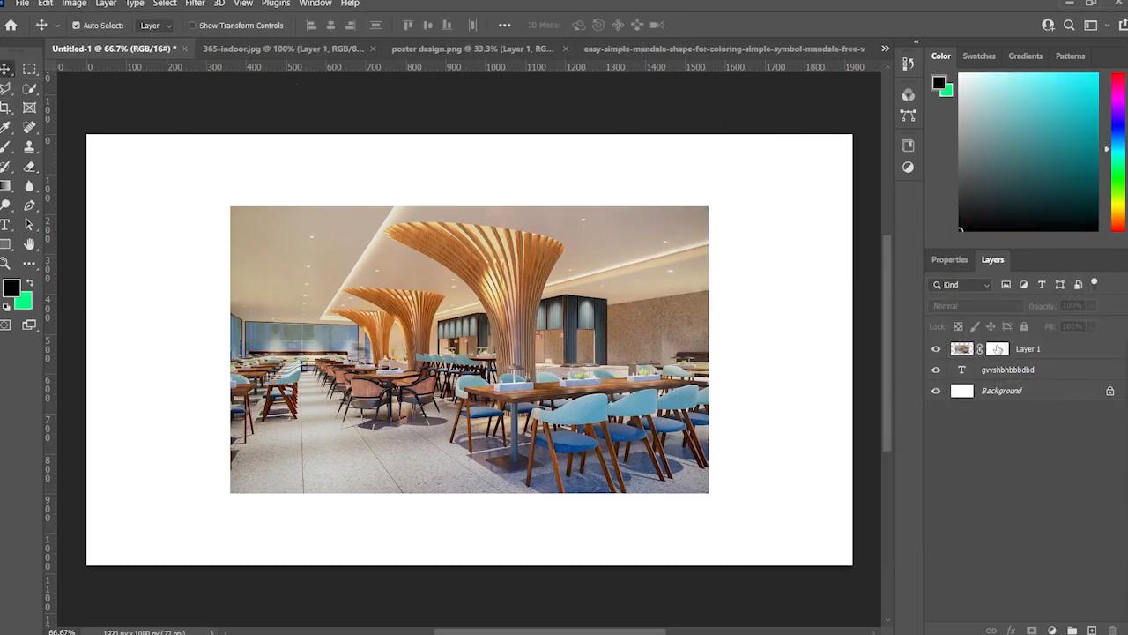
{"action": "left_click", "coordinate": [997, 350]}
{"action": "left_click", "coordinate": [1020, 492]}
{"action": "left_click", "coordinate": [1002, 353]}
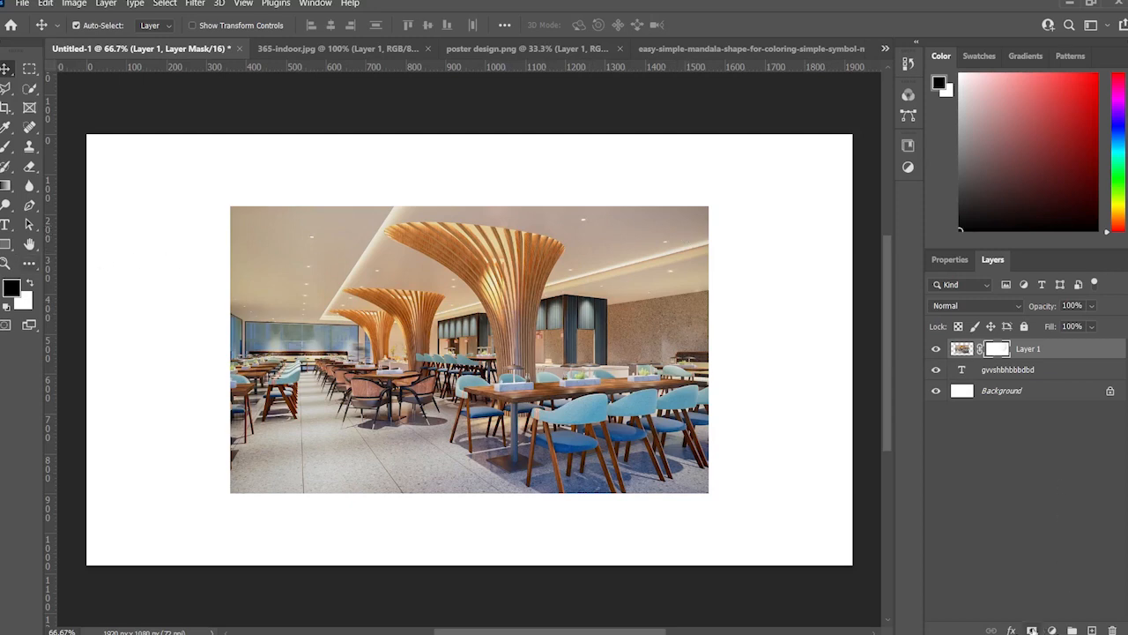
{"action": "right_click", "coordinate": [1002, 355]}
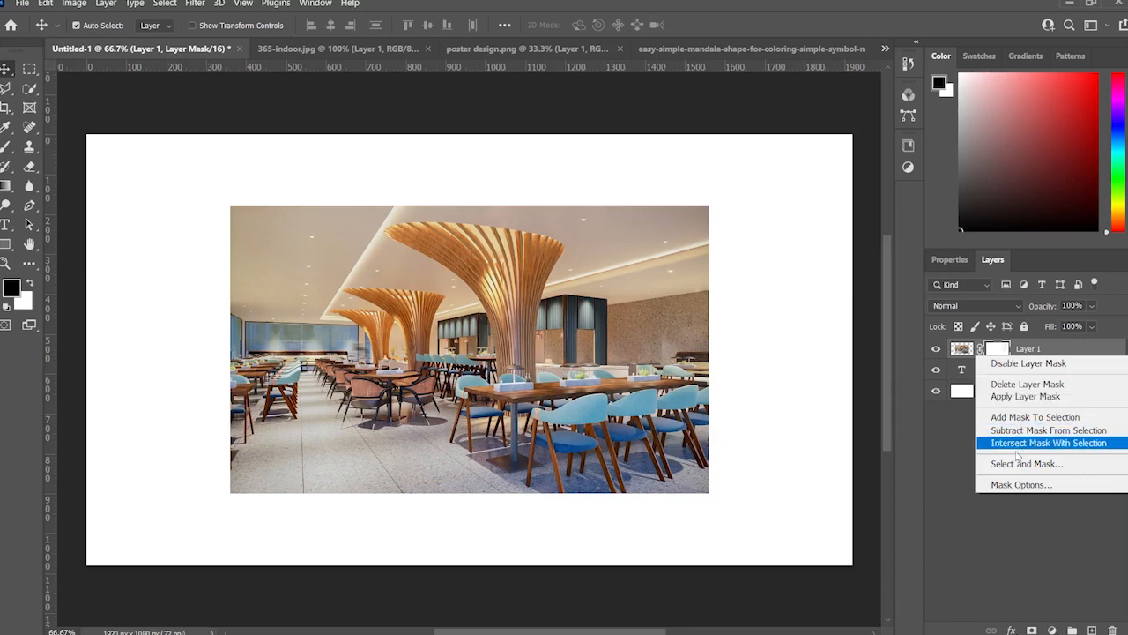
{"action": "left_click", "coordinate": [1004, 529]}
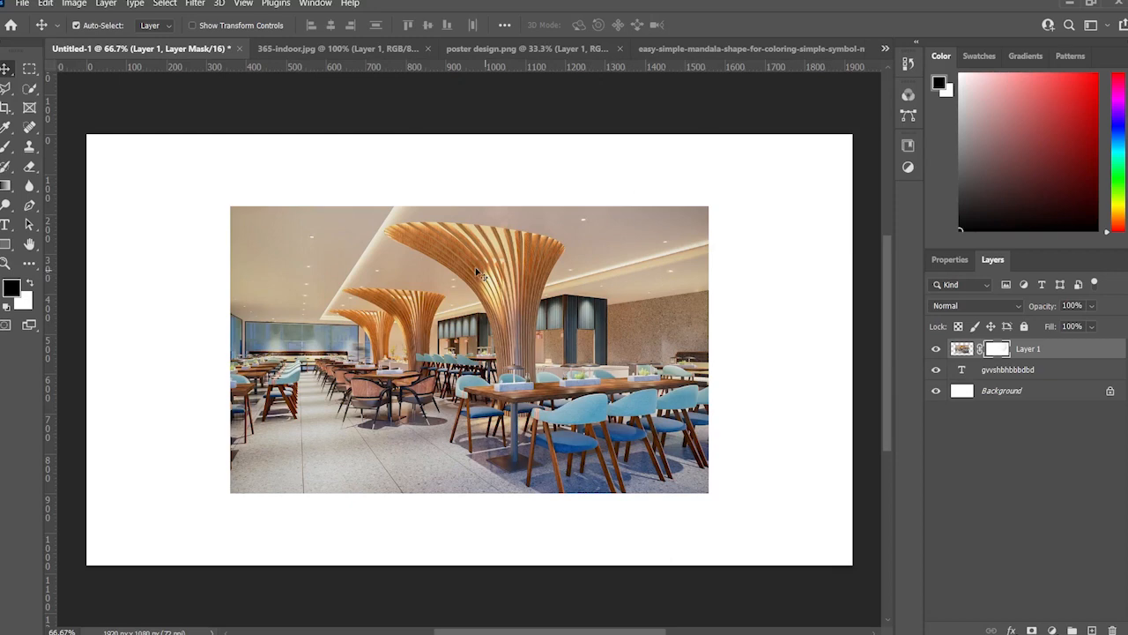
{"action": "right_click", "coordinate": [994, 349]}
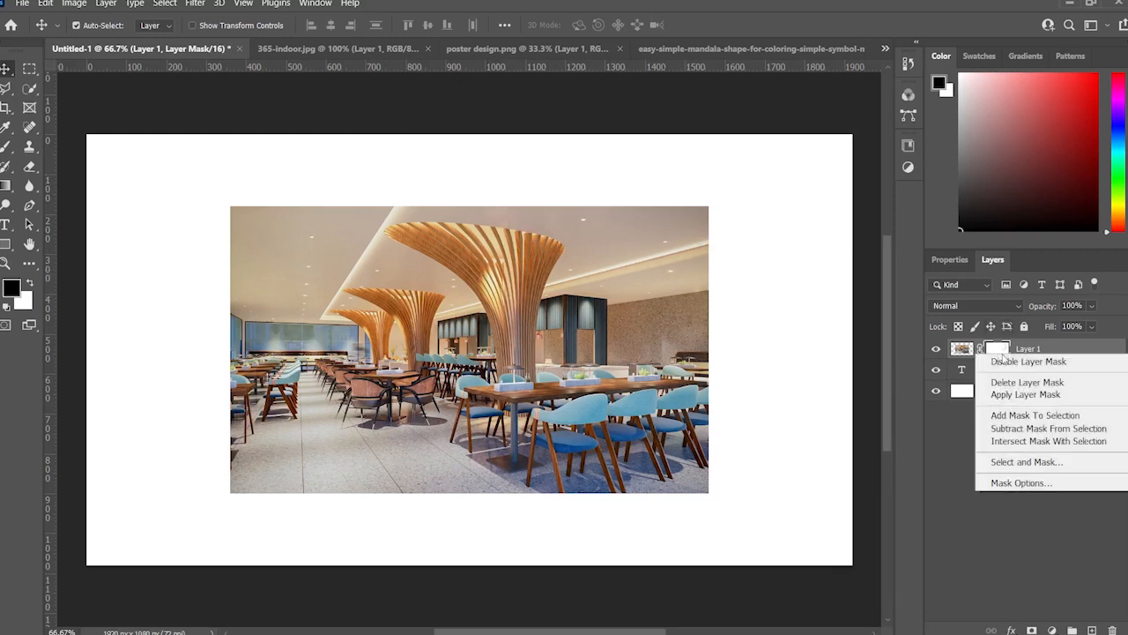
{"action": "left_click", "coordinate": [1011, 382]}
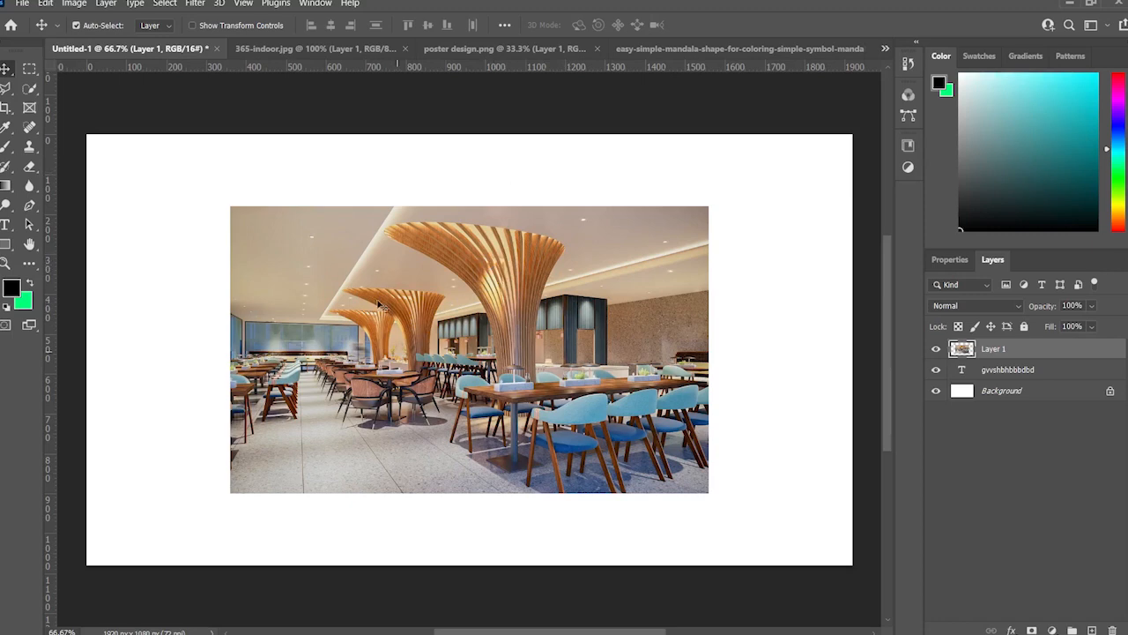
Add a black layer mask that hides Layer 1, and erase on it to partly reveal the large wooden column
{"action": "left_click", "coordinate": [1031, 630], "text": "alt"}
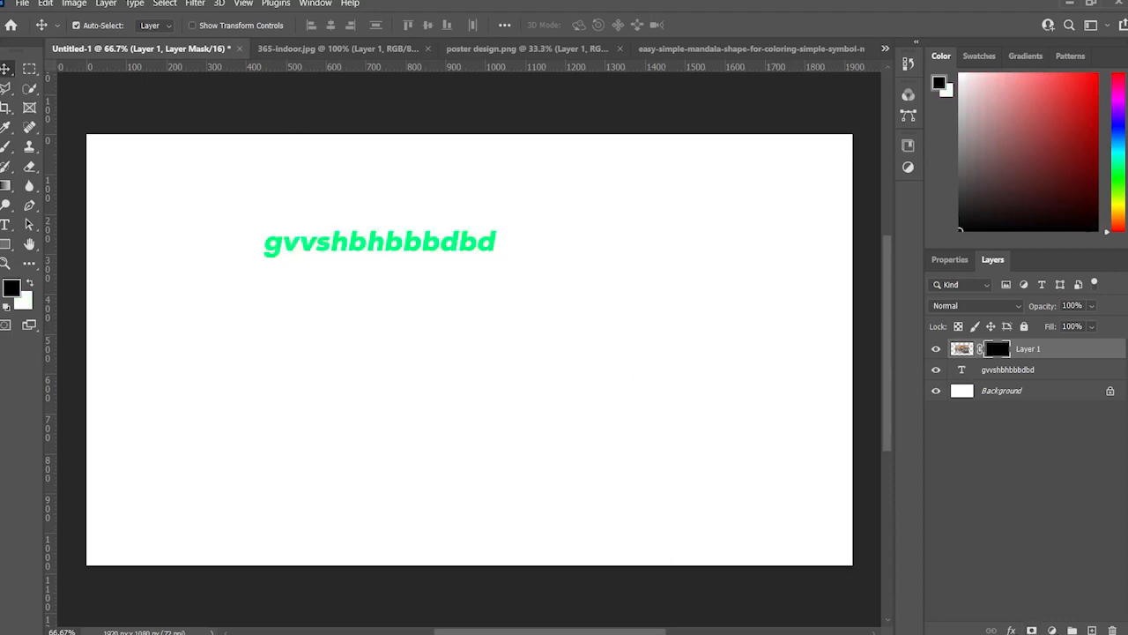
{"action": "key", "text": "e"}
{"action": "mouse_move", "coordinate": [513, 282]}
{"action": "left_mouse_down"}
{"action": "mouse_move", "coordinate": [531, 284]}
{"action": "mouse_move", "coordinate": [527, 292]}
{"action": "left_mouse_up"}
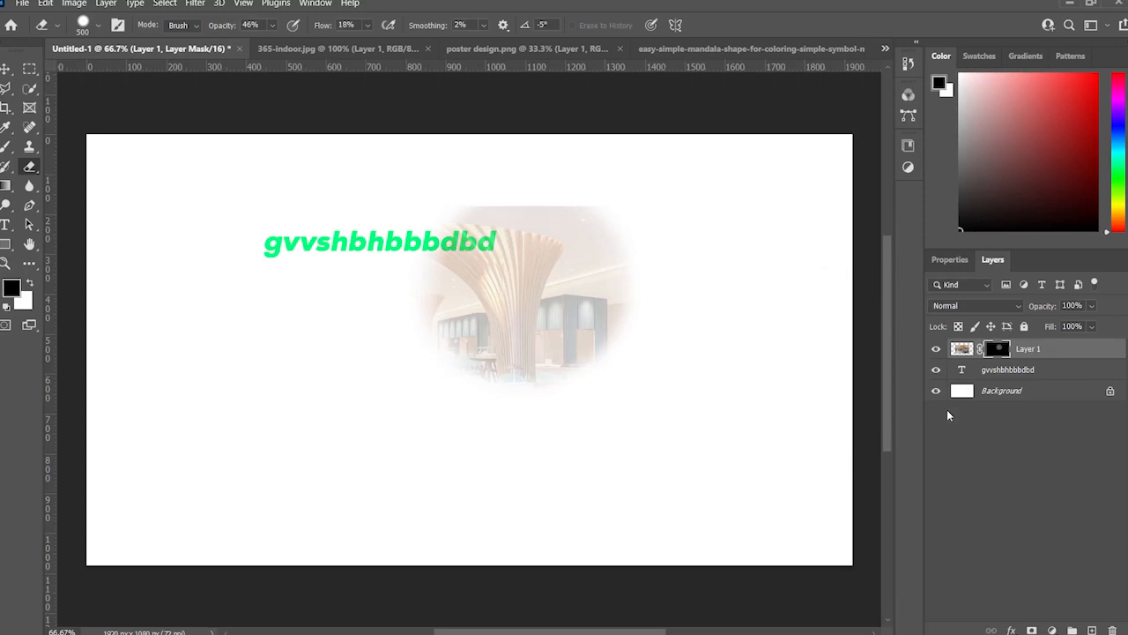